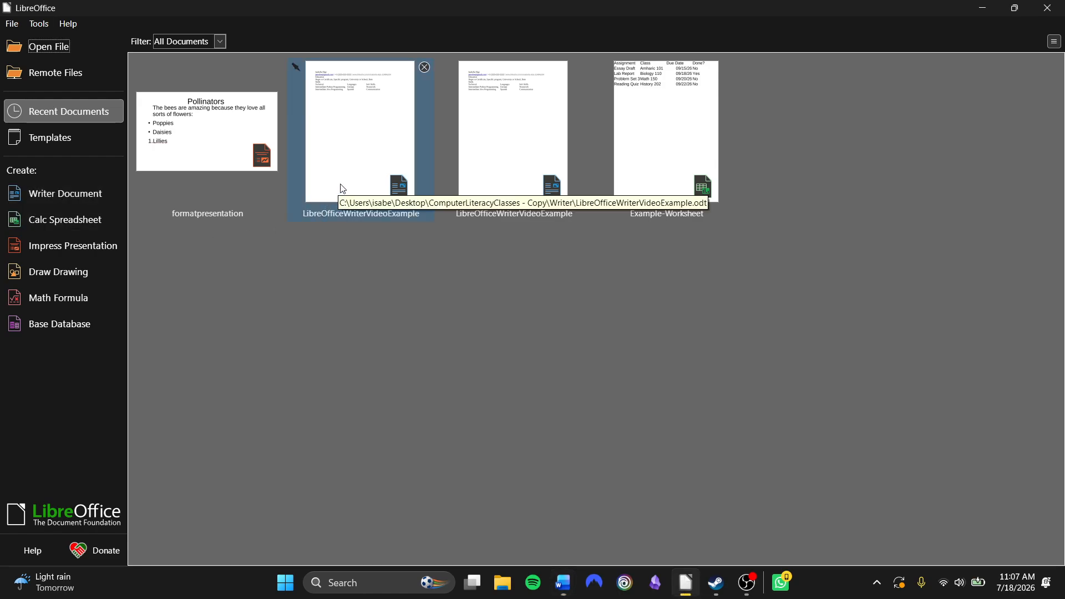
# Open the recent document LibreOfficeWriterVideoExample and dismiss the Tip of the Day dialog
pyautogui.click(372, 185)
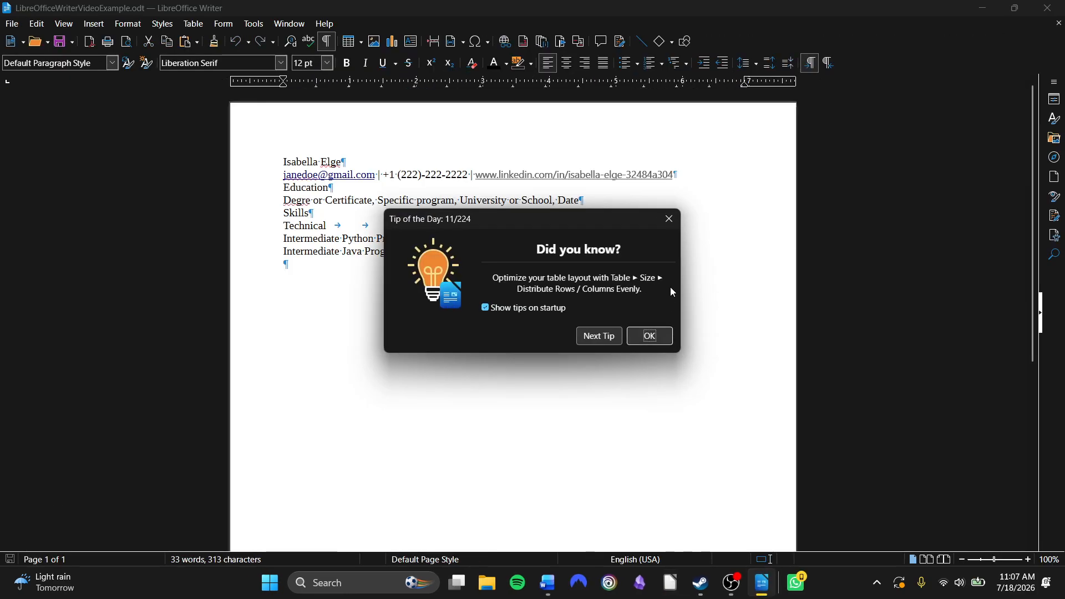
pyautogui.click(670, 217)
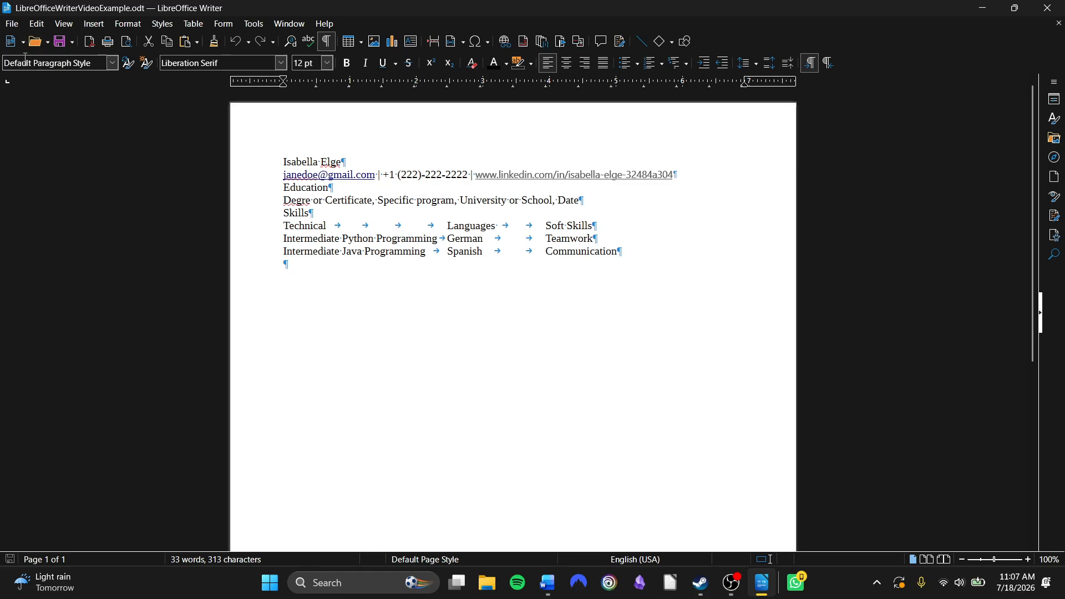
pyautogui.click(17, 26)
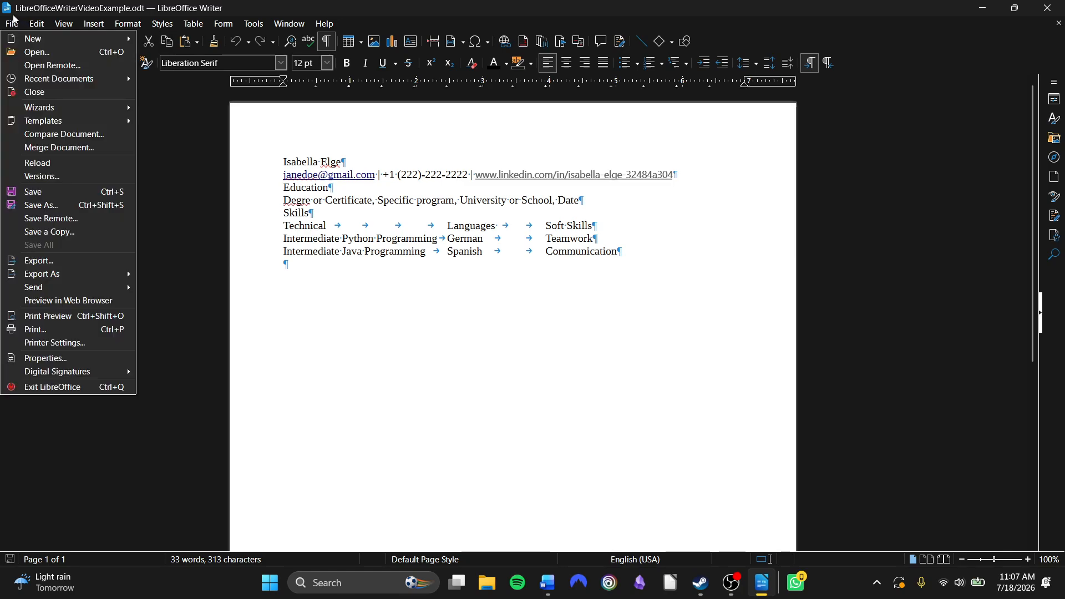
pyautogui.moveTo(30, 45)
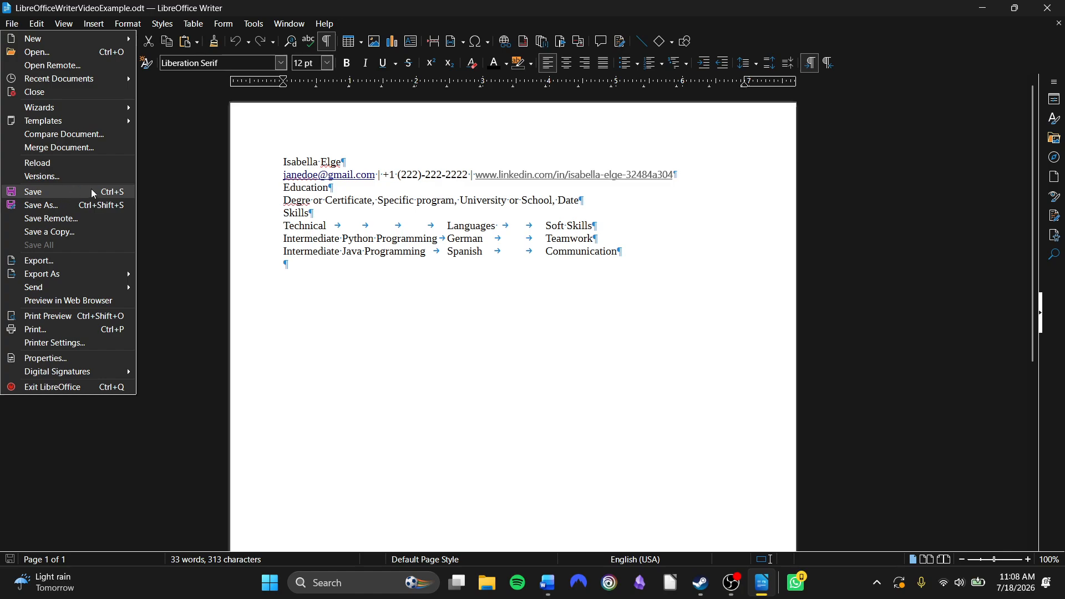
pyautogui.press('Left')
pyautogui.press('Left')
pyautogui.press('Left')
pyautogui.press('Left')
pyautogui.press('Left')
pyautogui.press('Left')
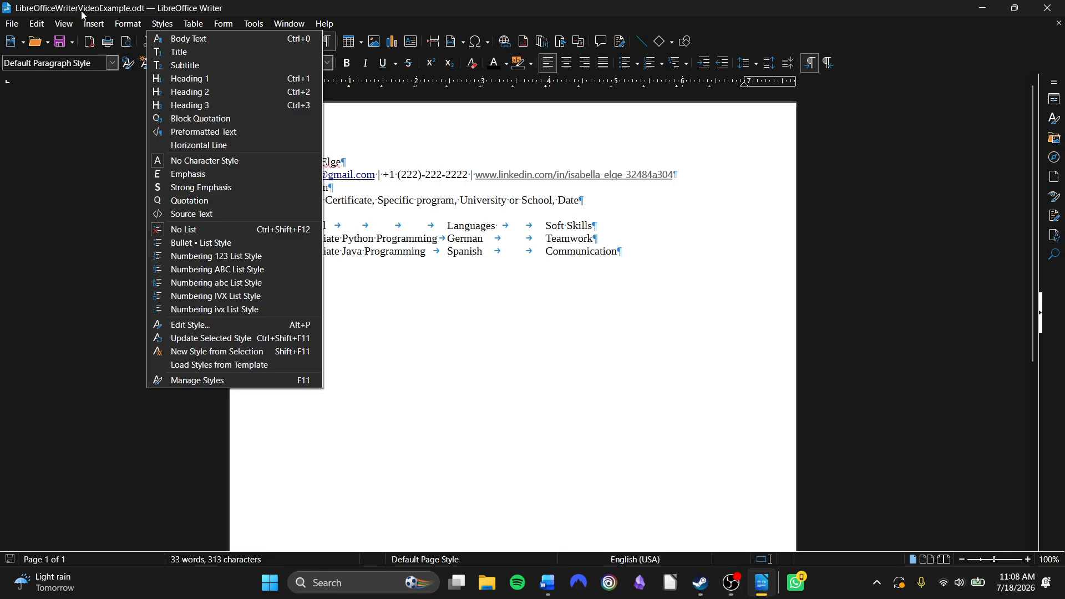
pyautogui.click(160, 10)
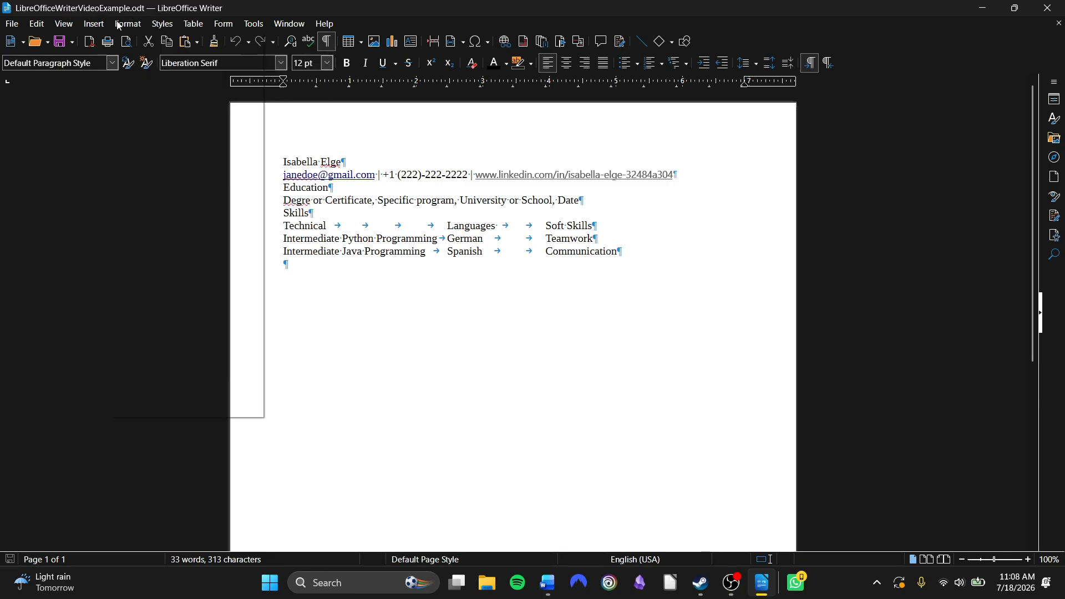
pyautogui.click(12, 22)
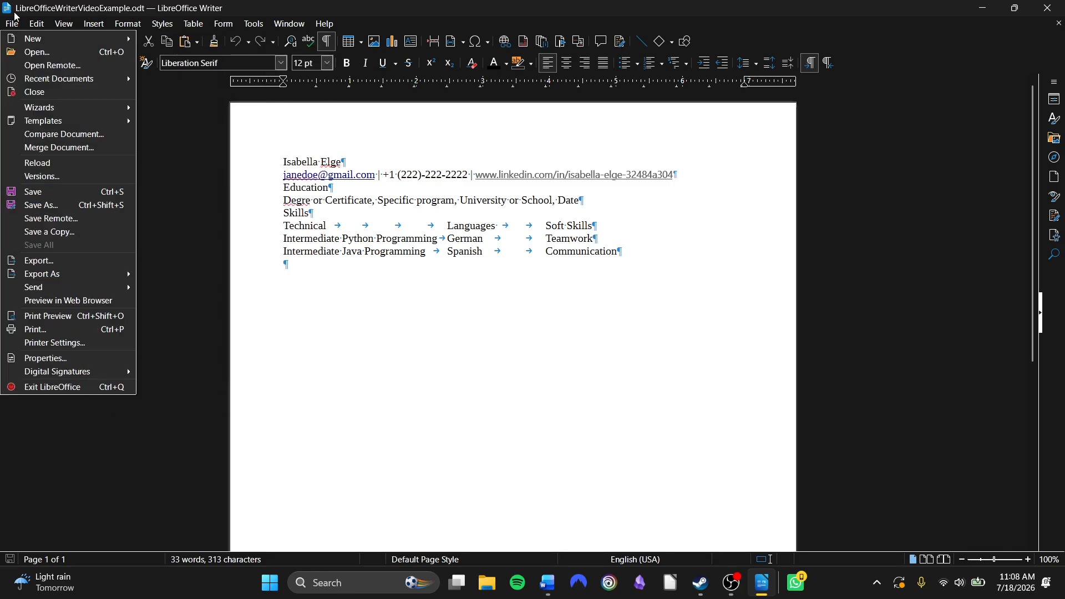
pyautogui.click(39, 205)
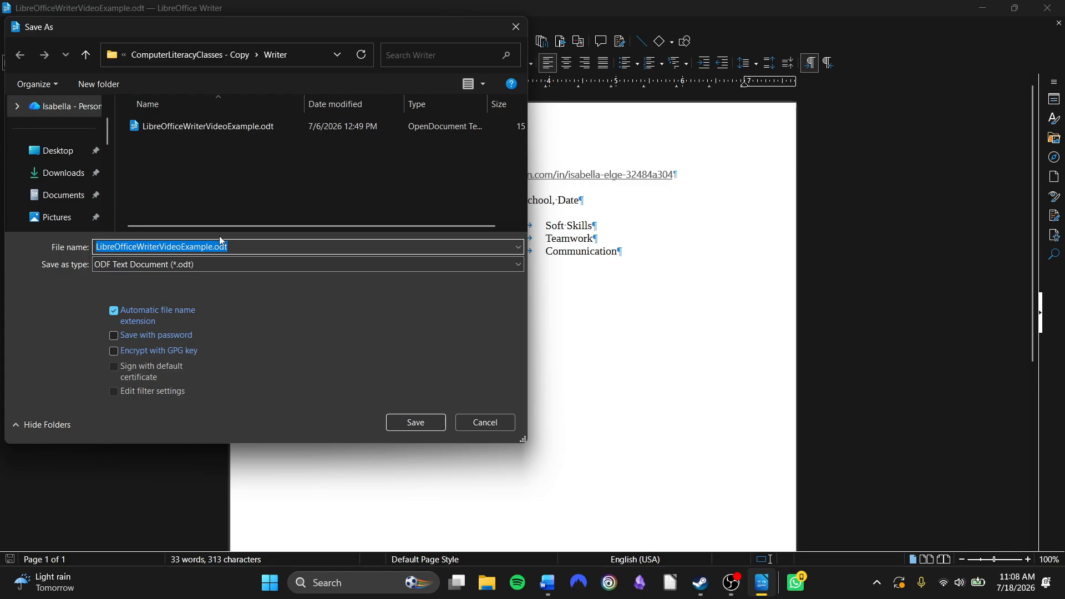
pyautogui.scroll(-3, 36, 167)
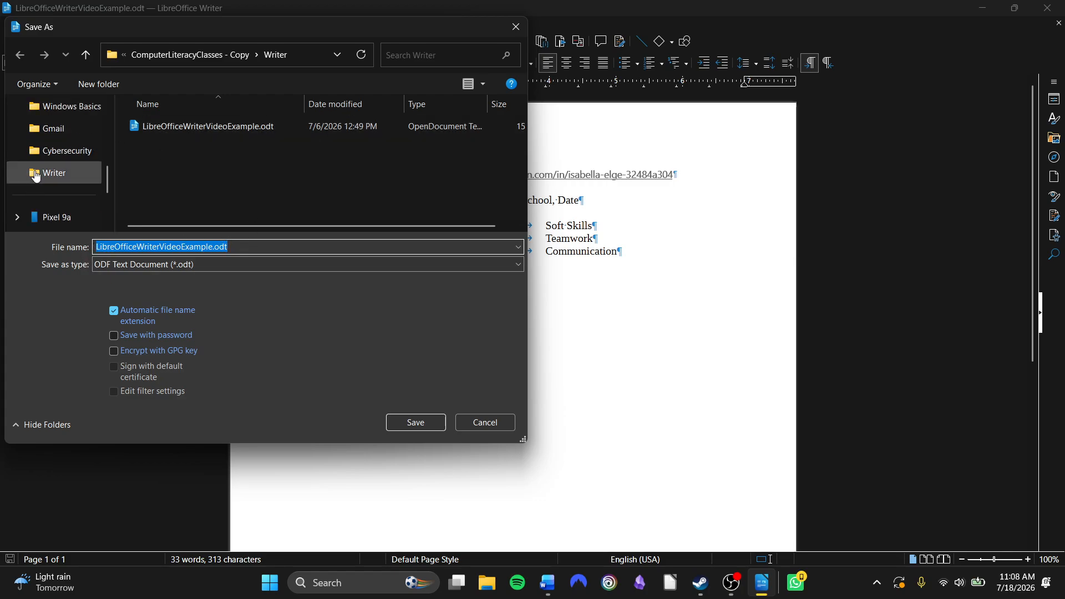
pyautogui.scroll(1, 36, 173)
pyautogui.scroll(3, 72, 173)
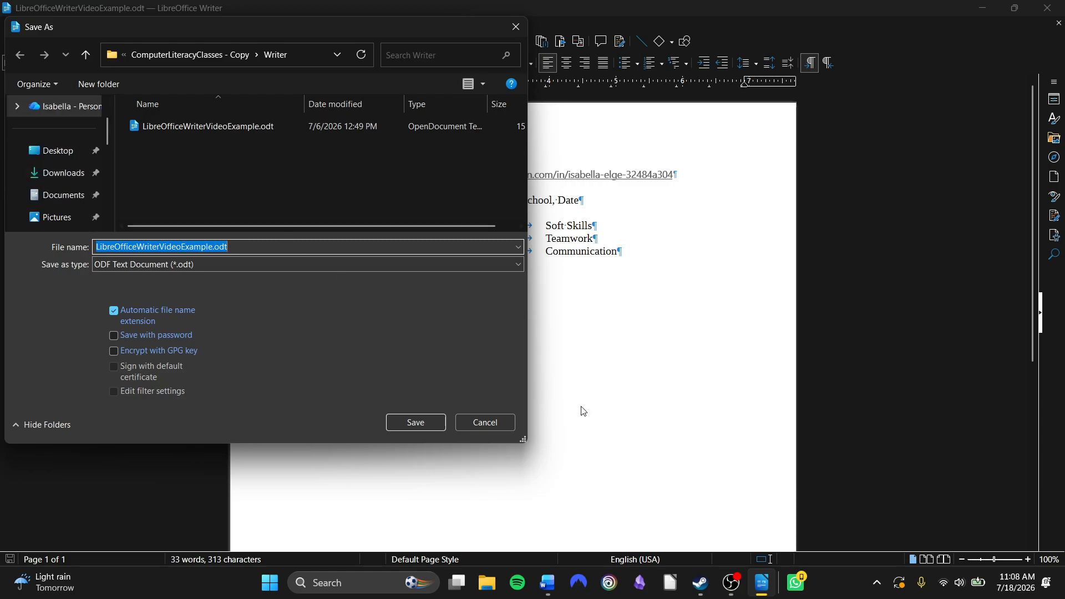
pyautogui.click(485, 423)
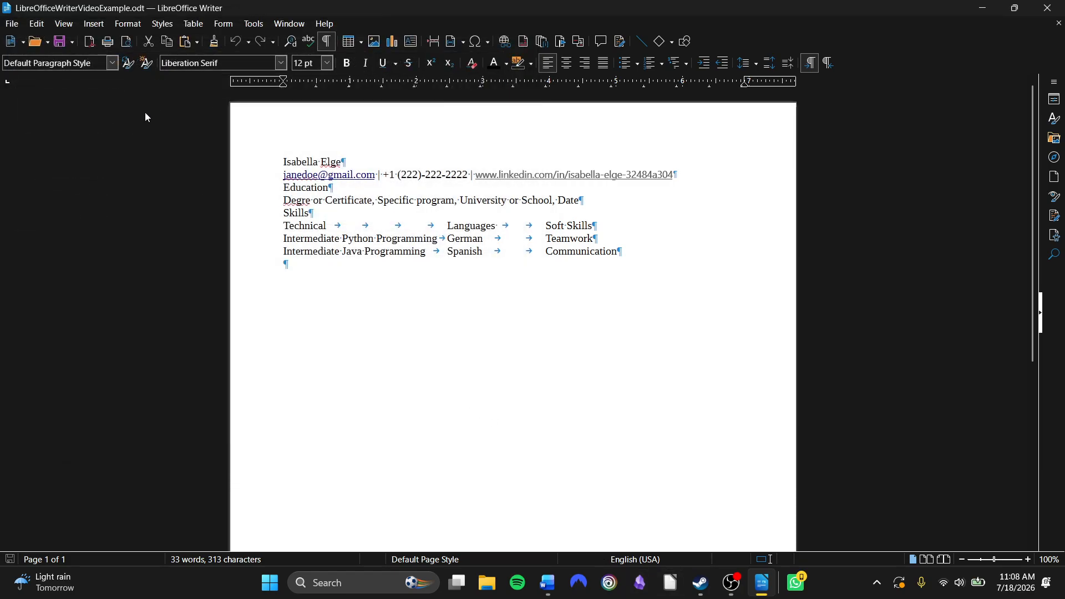
pyautogui.click(12, 23)
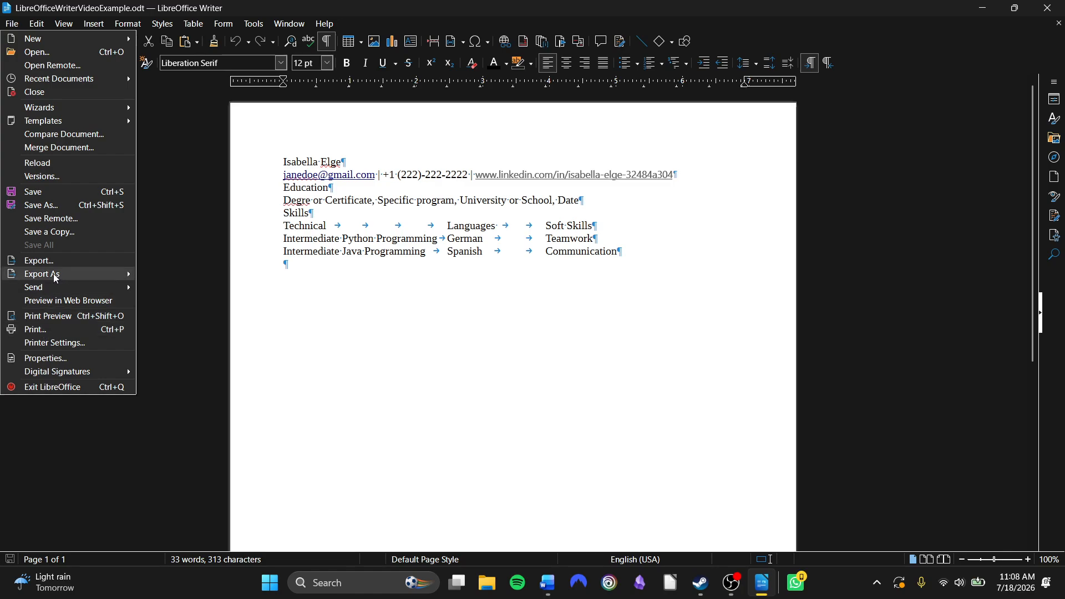
pyautogui.moveTo(55, 274)
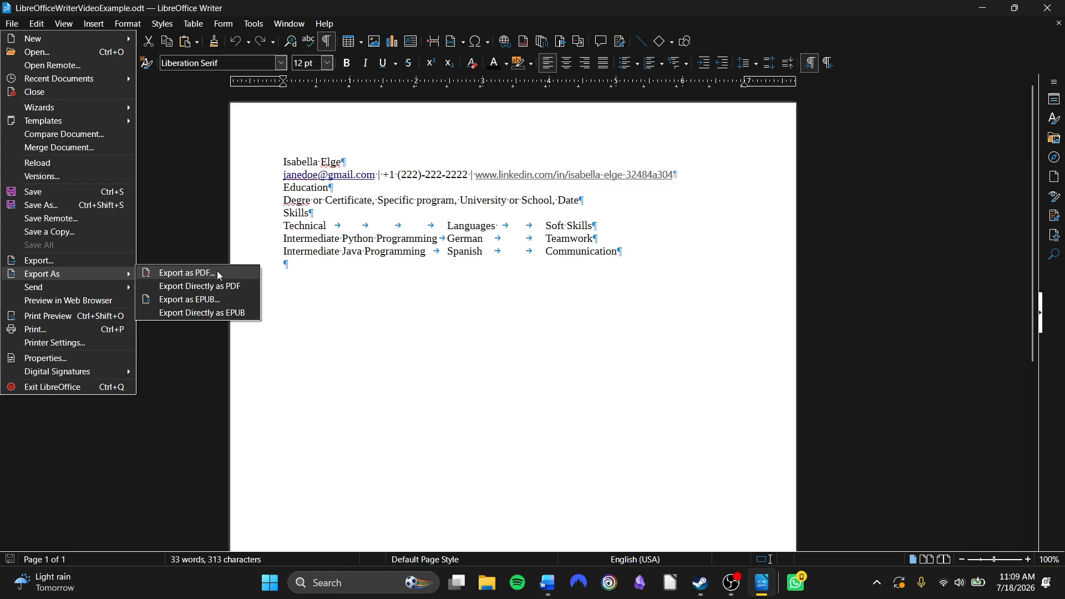
pyautogui.click(454, 335)
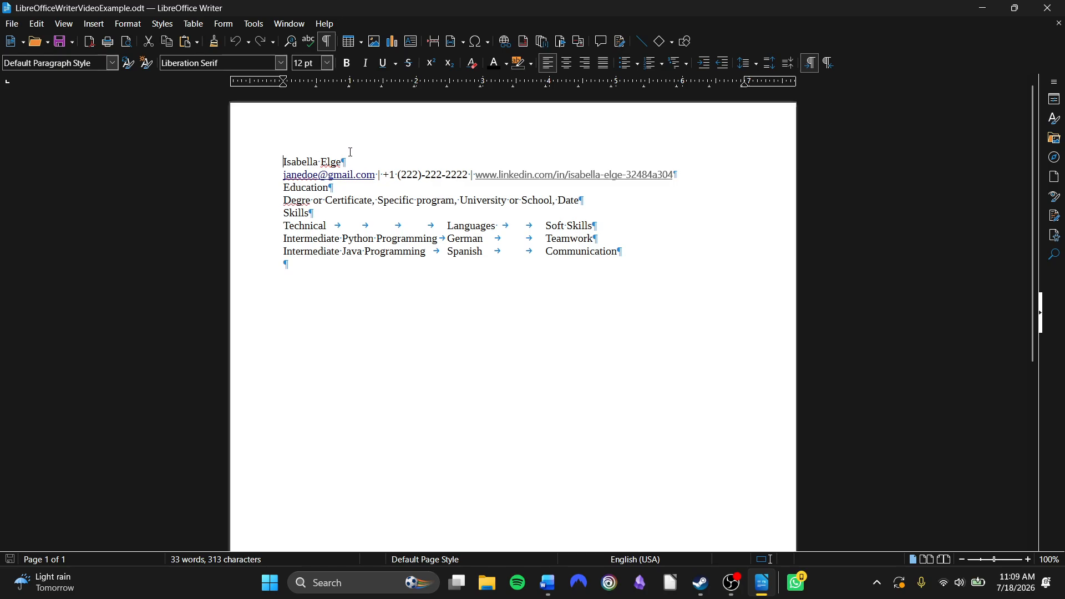
# Select the name line at the top of the document and make it bold
pyautogui.tripleClick(332, 161)
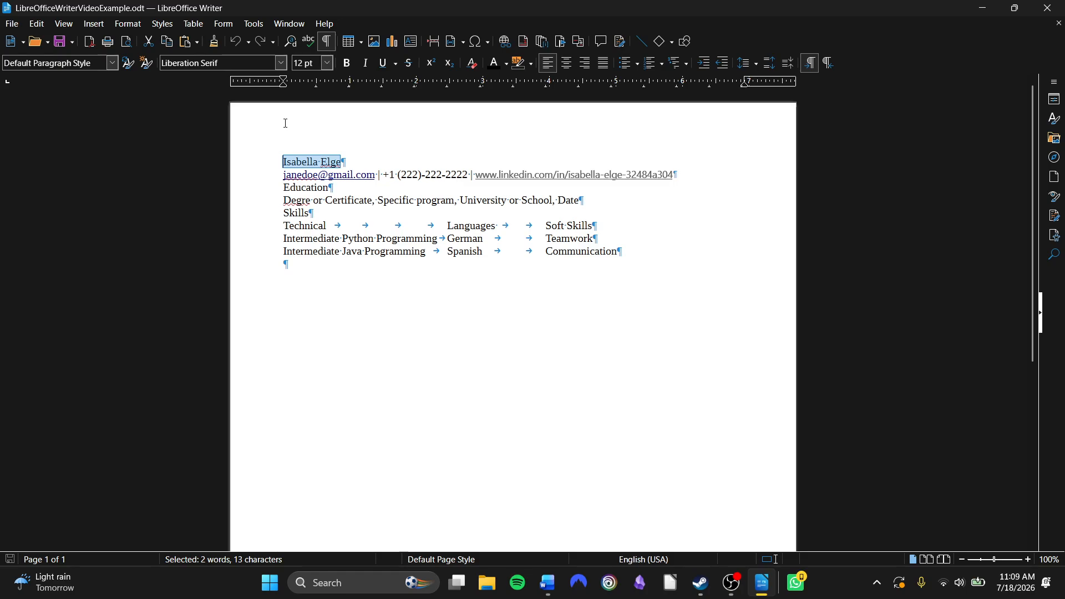
pyautogui.click(345, 69)
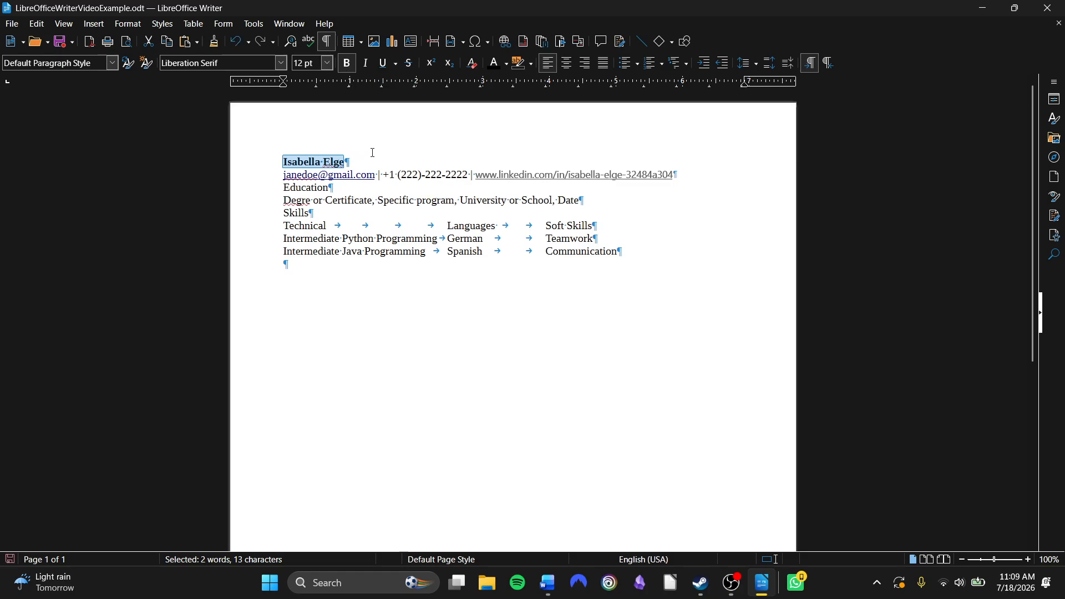
# Reselect the name line and remove its bold formatting
pyautogui.click(348, 161)
pyautogui.moveTo(347, 161); pyautogui.dragTo(268, 147)
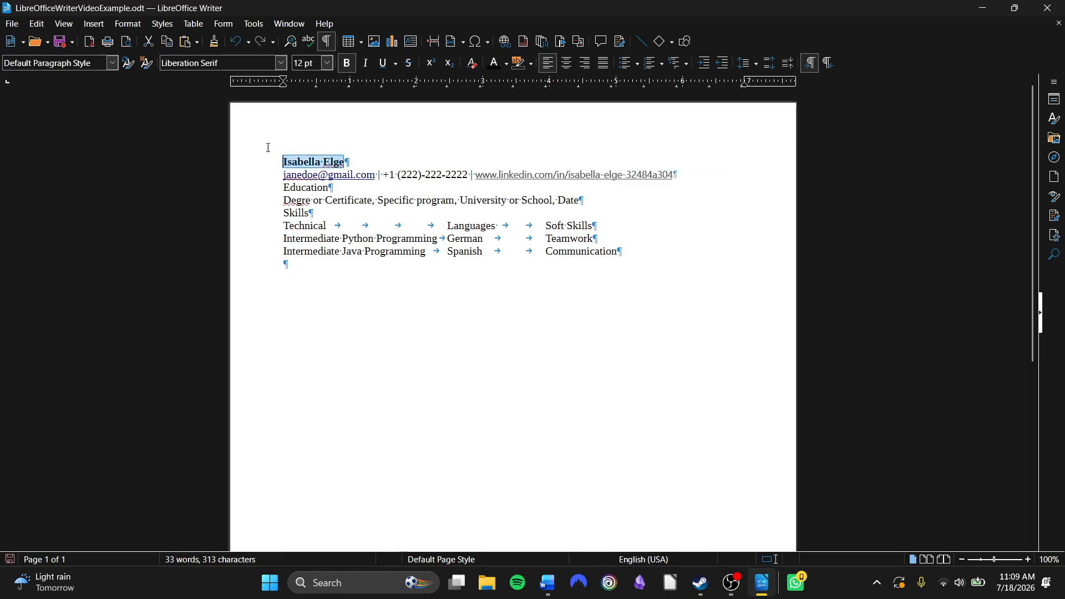
pyautogui.click(351, 67)
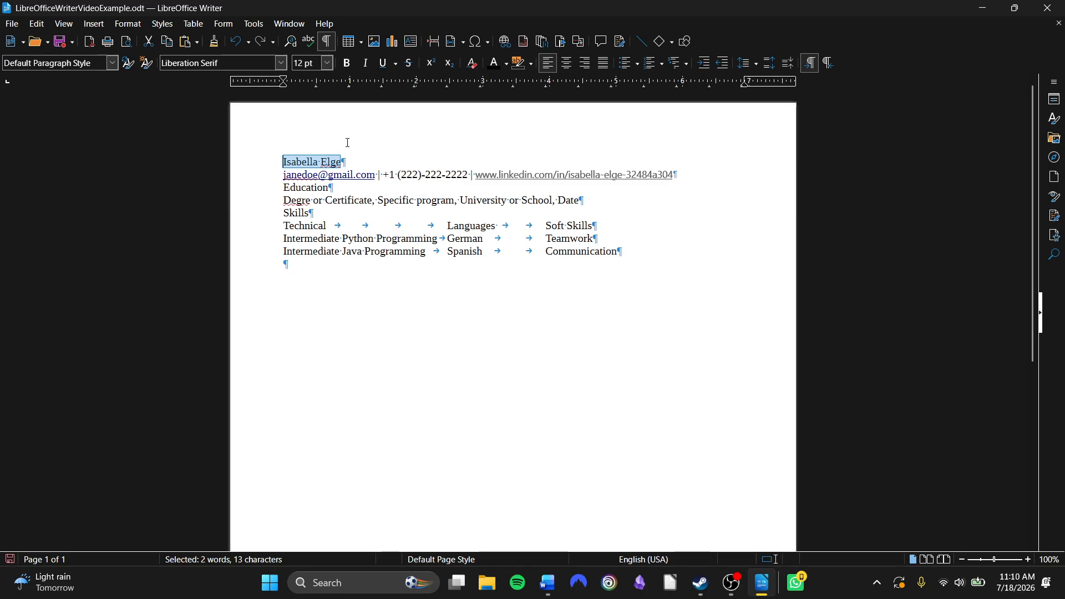
# Apply italic formatting to the selected name line
pyautogui.click(368, 65)
pyautogui.click(378, 160)
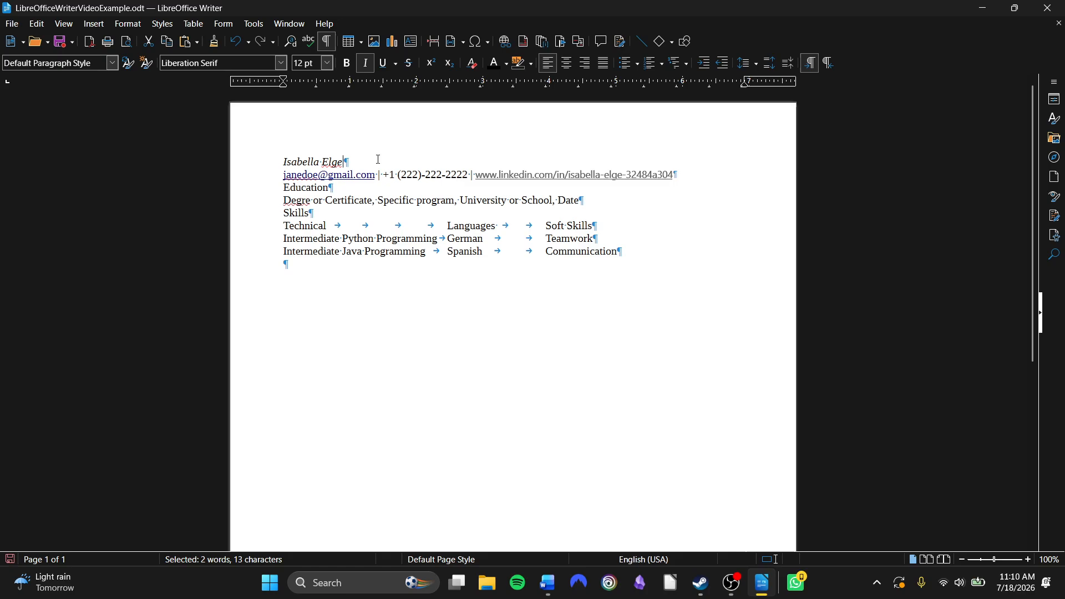
# Reselect the name line and remove its italic formatting
pyautogui.moveTo(349, 159); pyautogui.dragTo(281, 161)
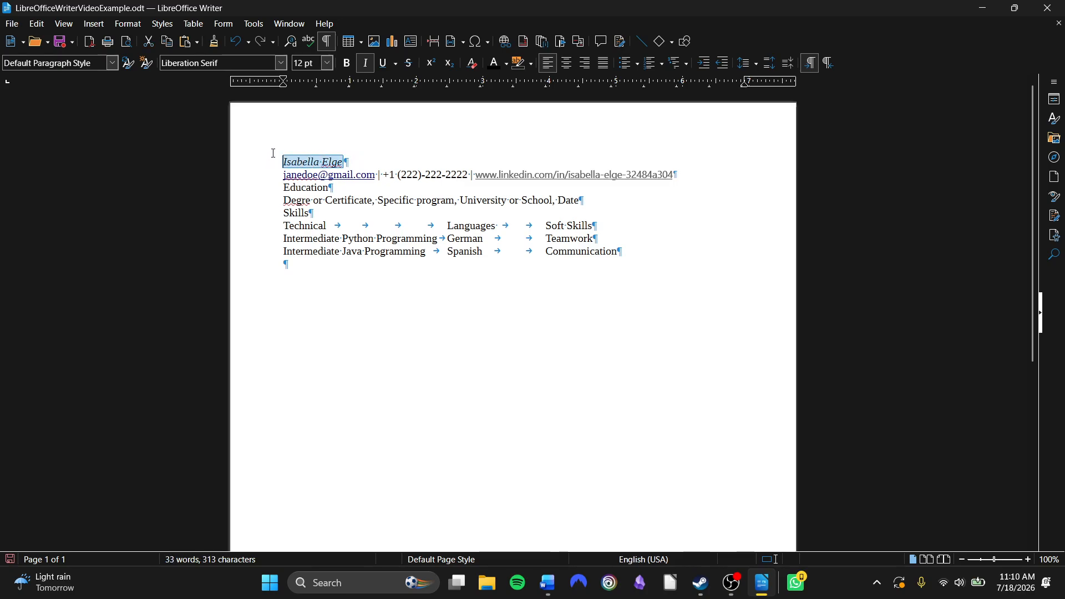
pyautogui.click(366, 63)
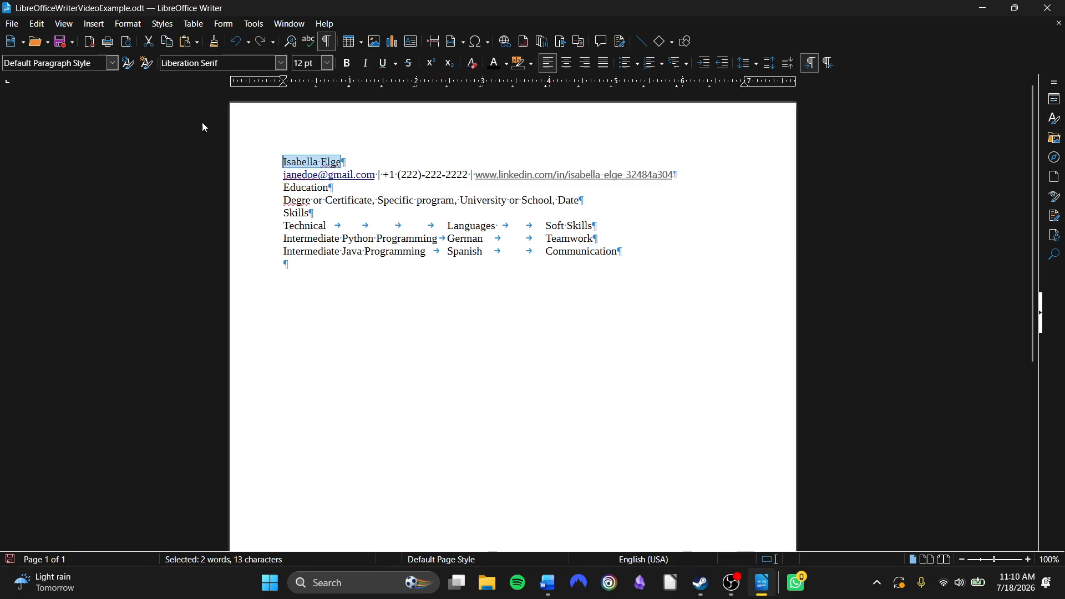
# Apply a single underline to the selected name line
pyautogui.click(386, 61)
pyautogui.click(393, 160)
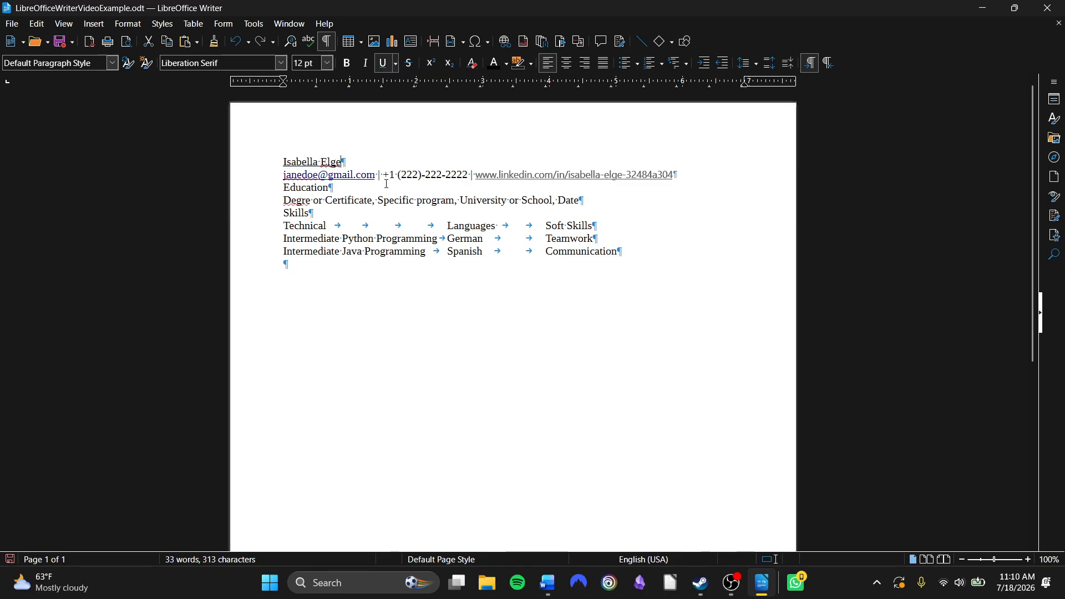
# Reselect the name line and remove its underline
pyautogui.scroll(5, 386, 183)
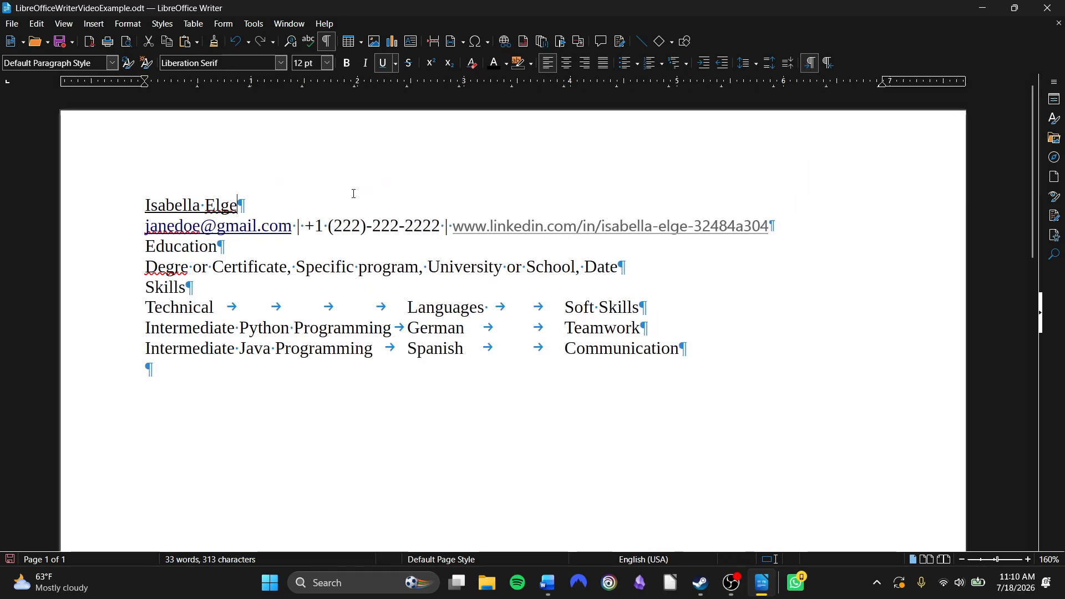
pyautogui.moveTo(276, 205); pyautogui.dragTo(136, 215)
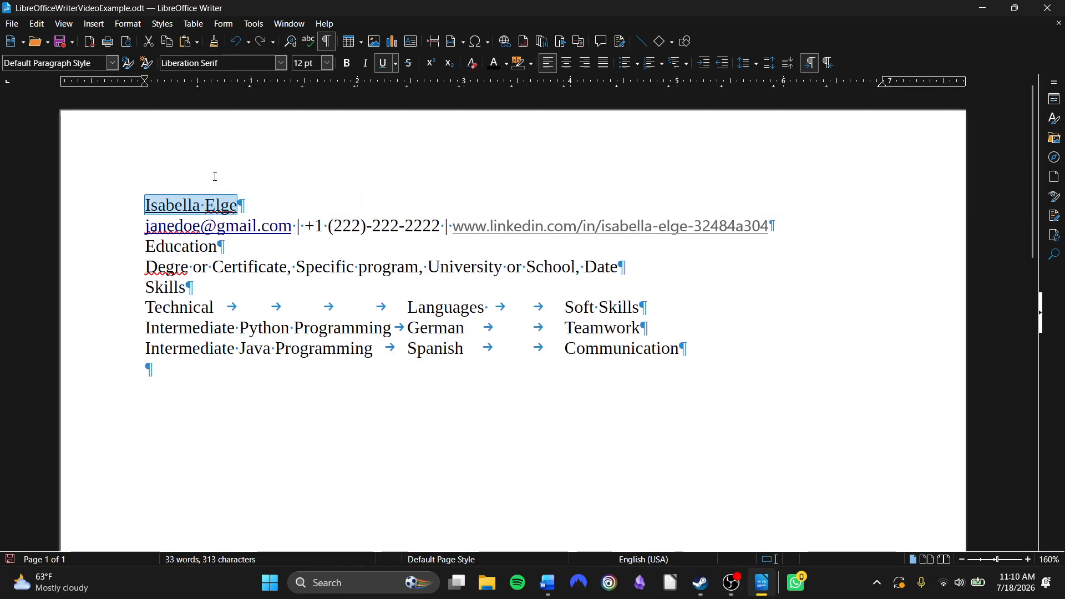
pyautogui.click(383, 63)
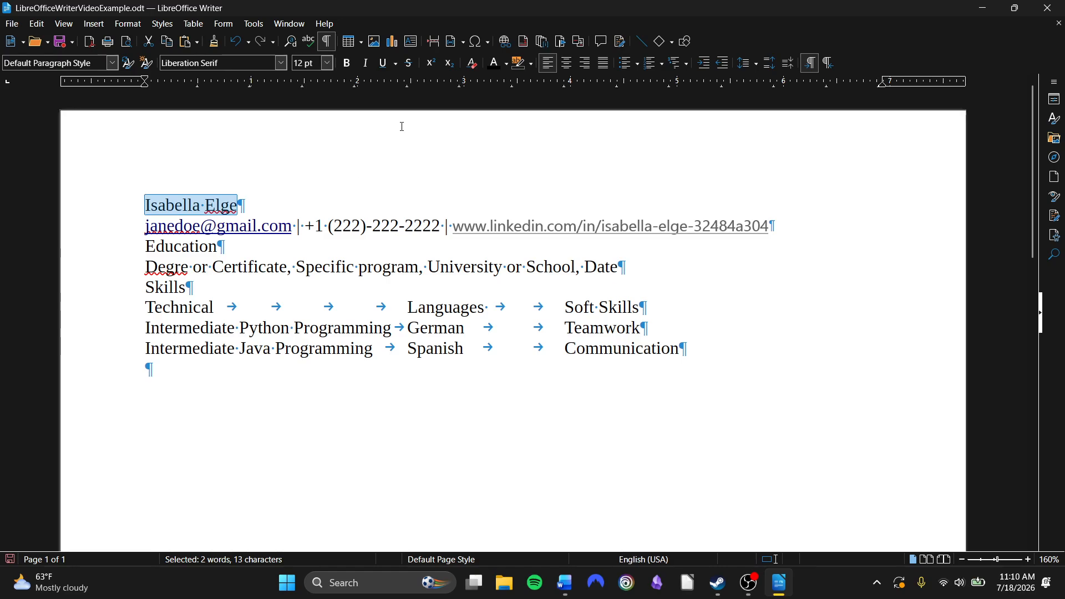
# Apply a dash-dot-dot underline style to the name line
pyautogui.click(397, 67)
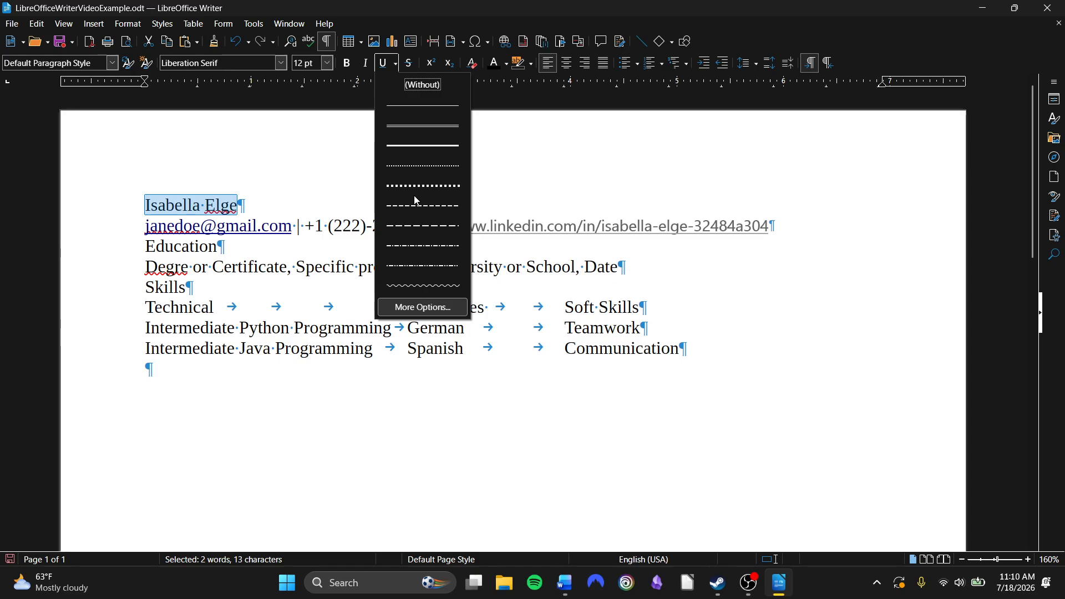
pyautogui.click(411, 266)
pyautogui.press('Left')
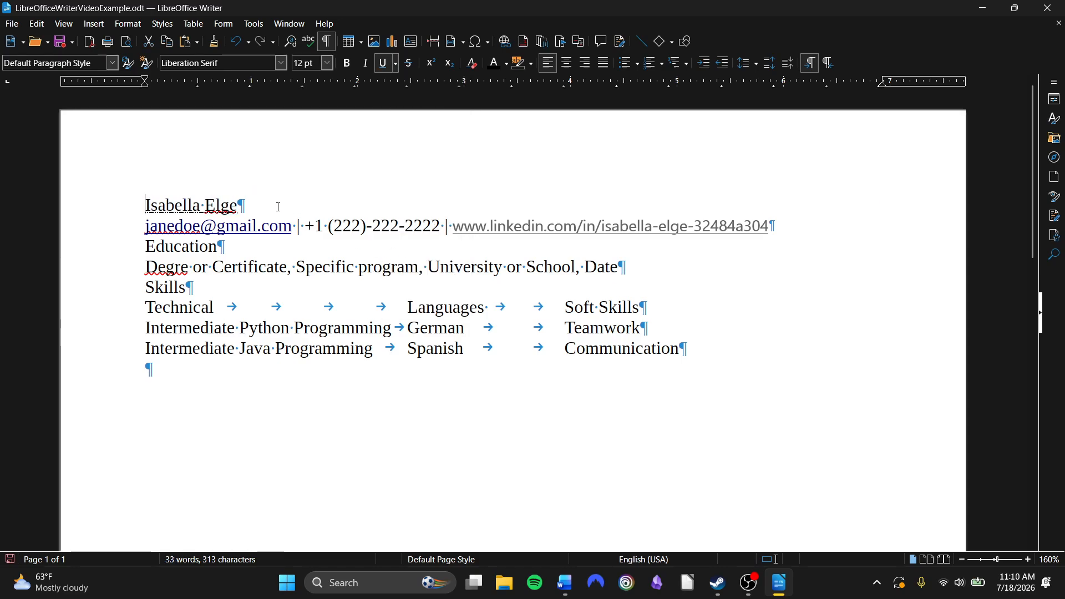
# Reselect the name line and set its underline style to Without
pyautogui.moveTo(279, 207); pyautogui.dragTo(140, 206)
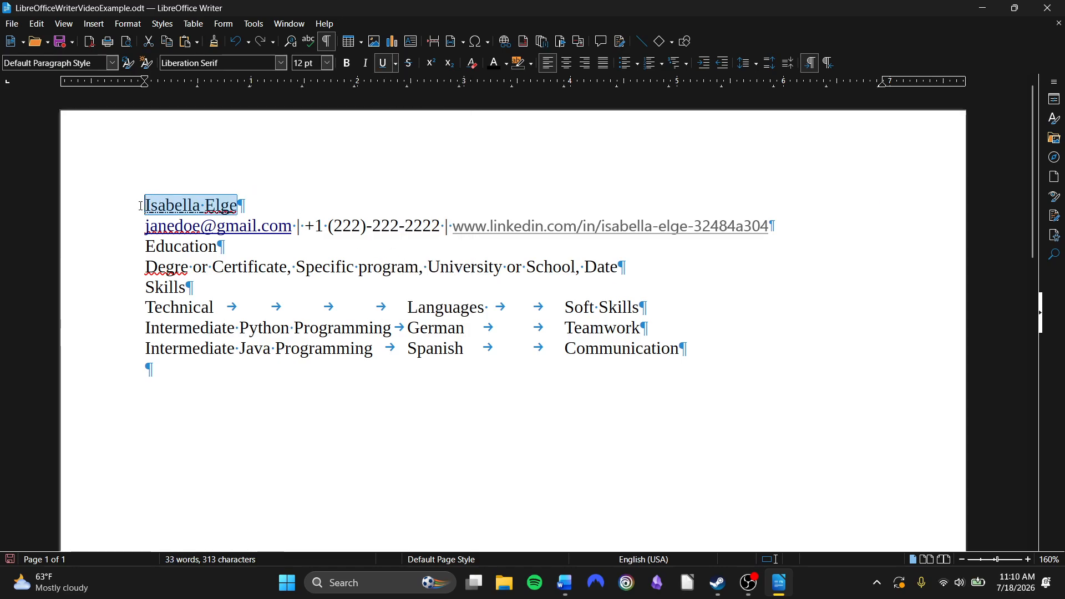
pyautogui.click(396, 63)
pyautogui.click(420, 90)
pyautogui.click(324, 224)
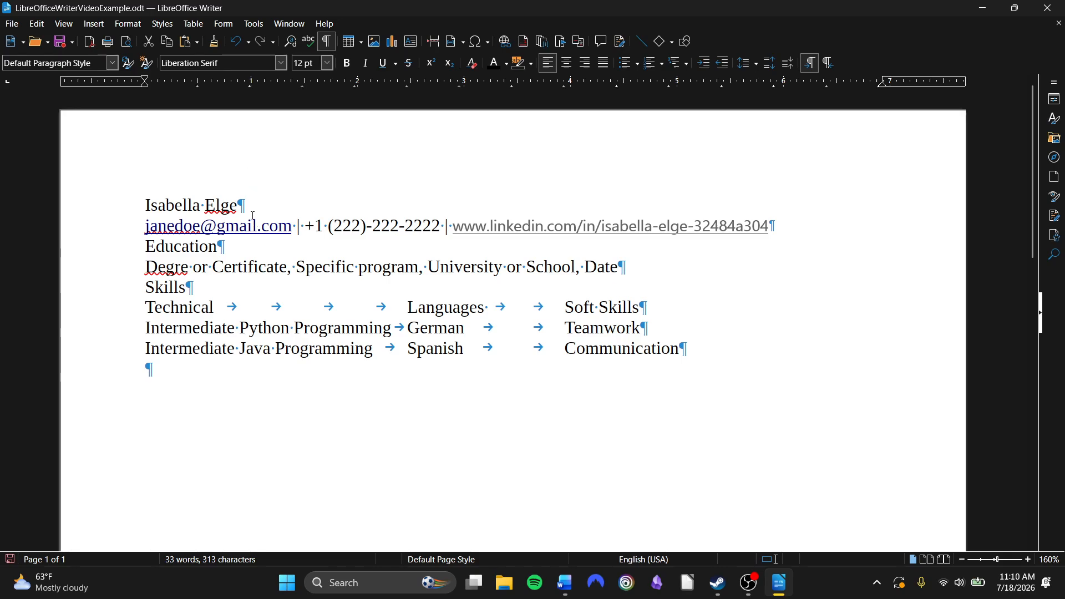
# Select the name line, center it, then right-align it
pyautogui.moveTo(253, 215); pyautogui.dragTo(140, 201)
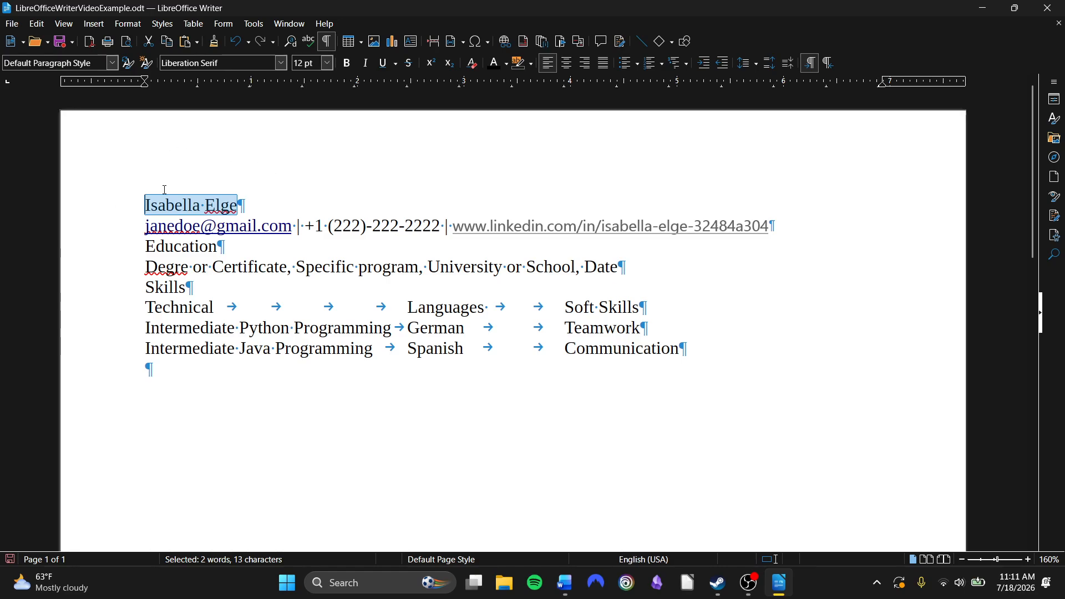
pyautogui.click(567, 64)
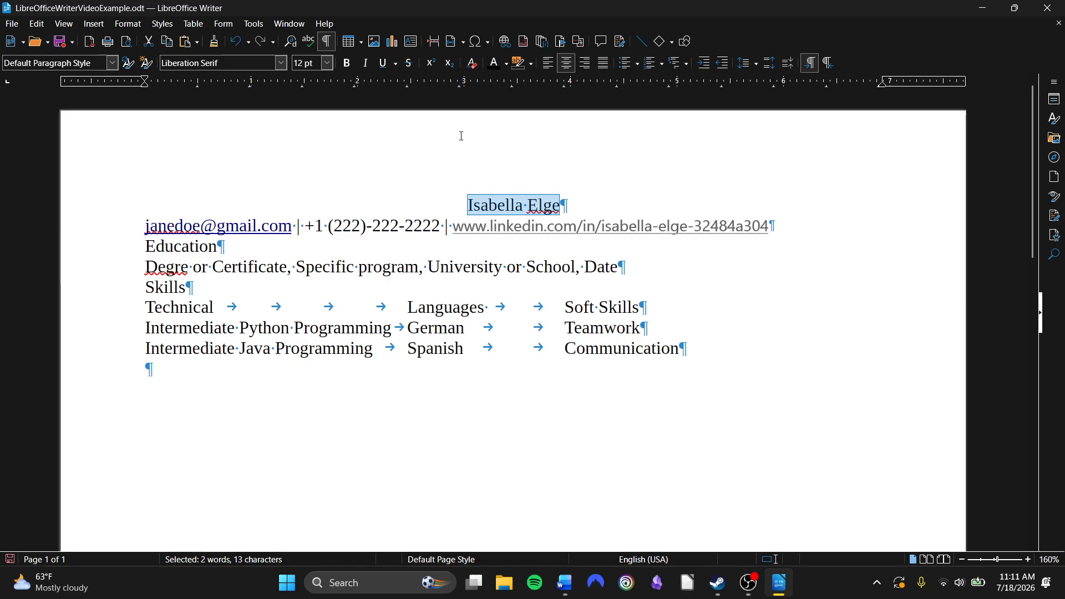
pyautogui.click(585, 64)
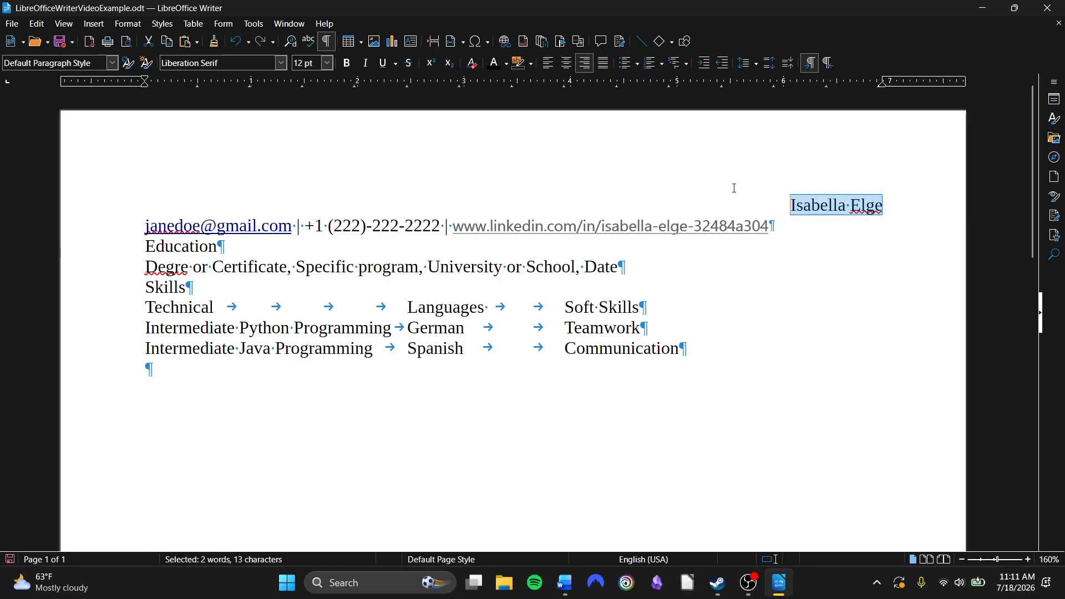
# Justify the name line, then center it
pyautogui.click(600, 70)
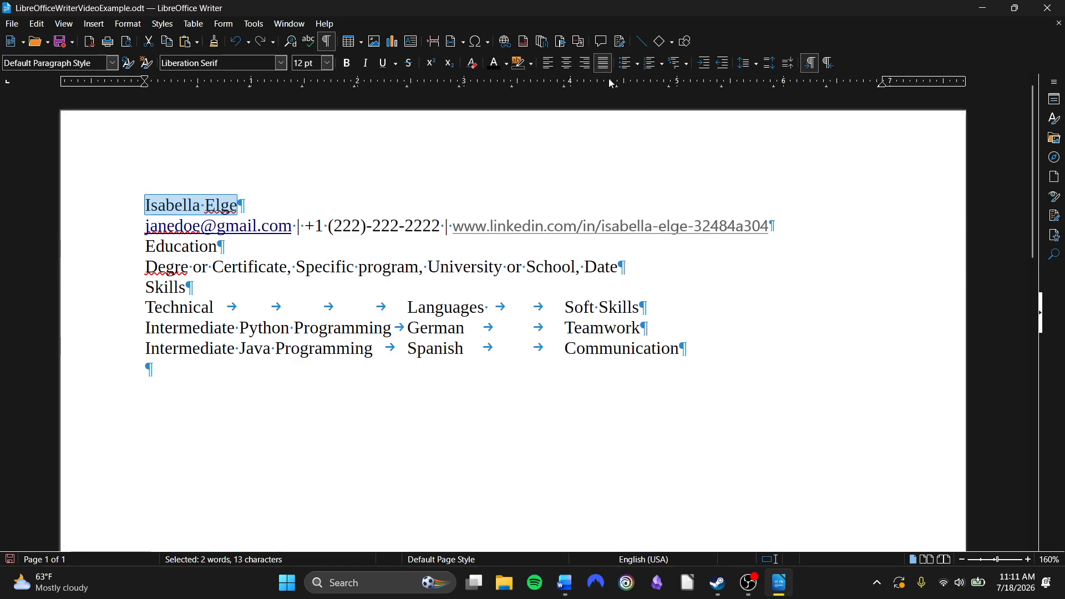
pyautogui.click(567, 63)
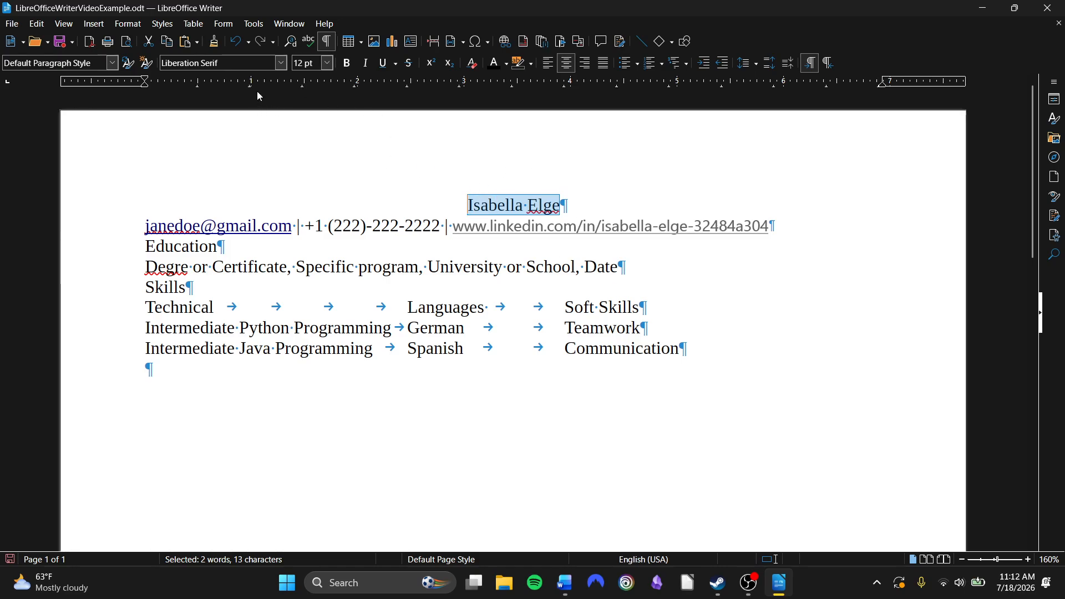
# Change the selected name line's font to Times New Roman
pyautogui.click(282, 63)
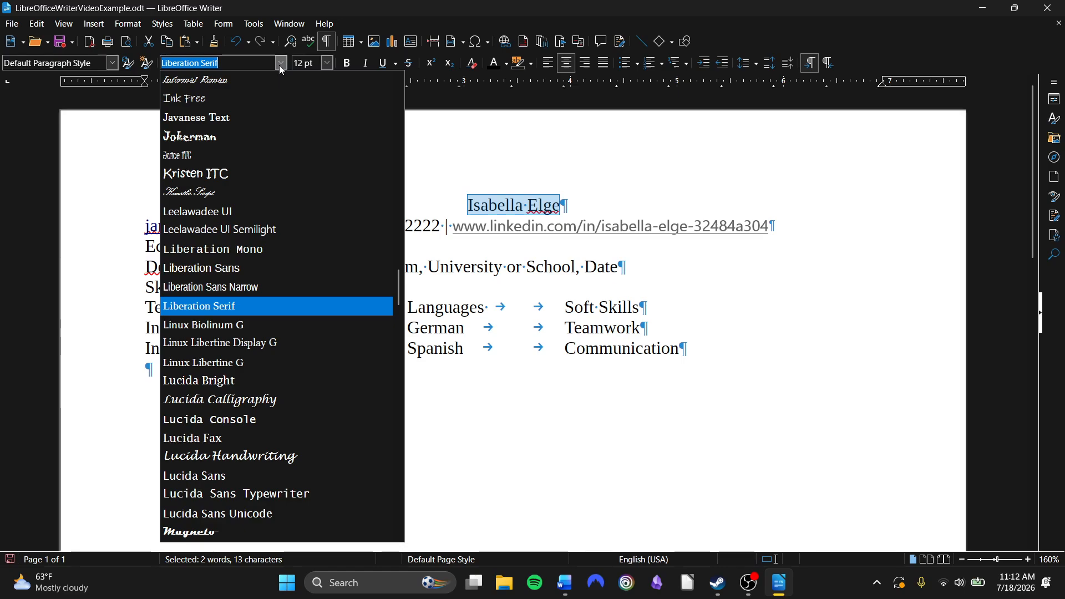
pyautogui.write('Times New Roman')
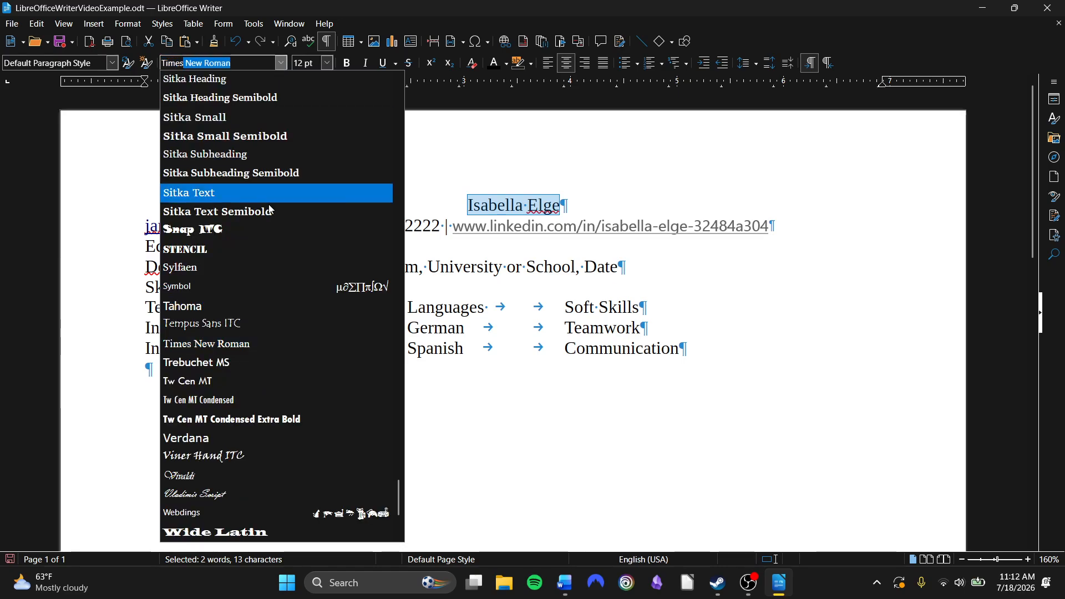
pyautogui.click(263, 344)
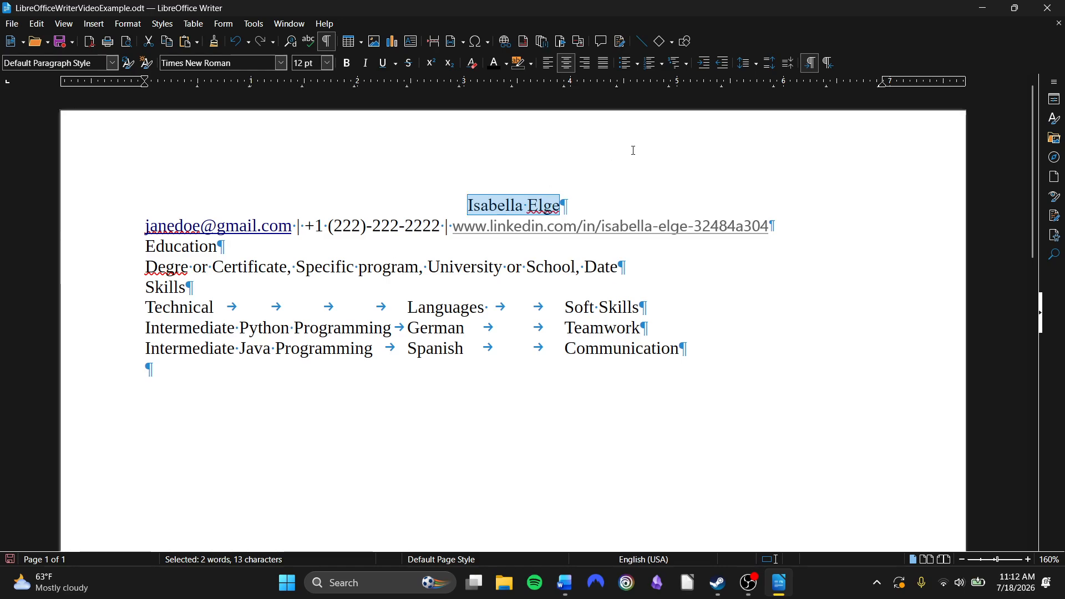
# Reselect the name line and set its font size to 14 pt
pyautogui.click(469, 208)
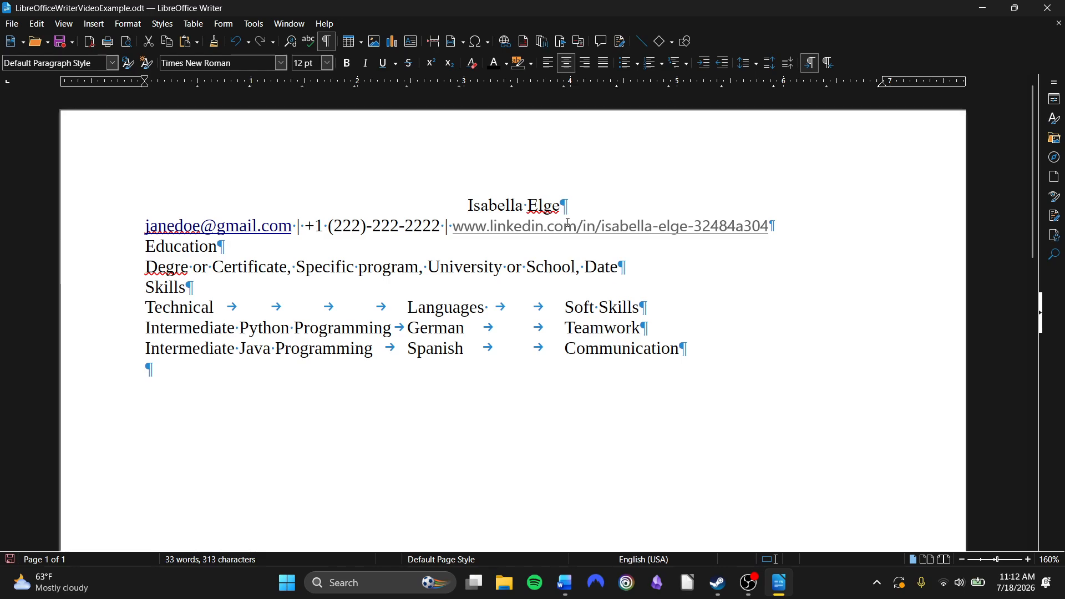
pyautogui.moveTo(560, 207); pyautogui.dragTo(447, 205)
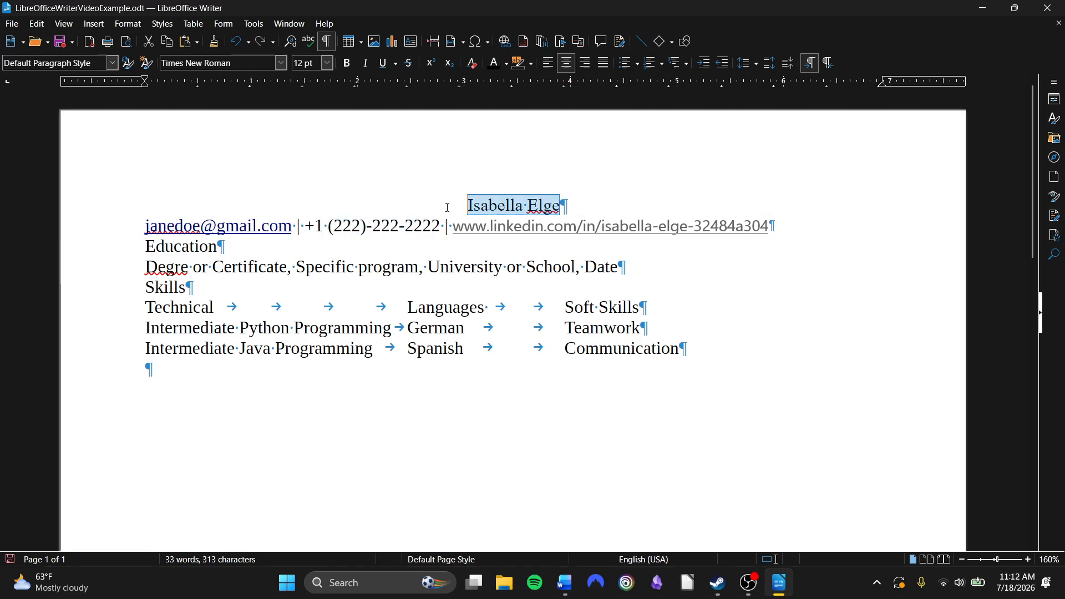
pyautogui.click(329, 62)
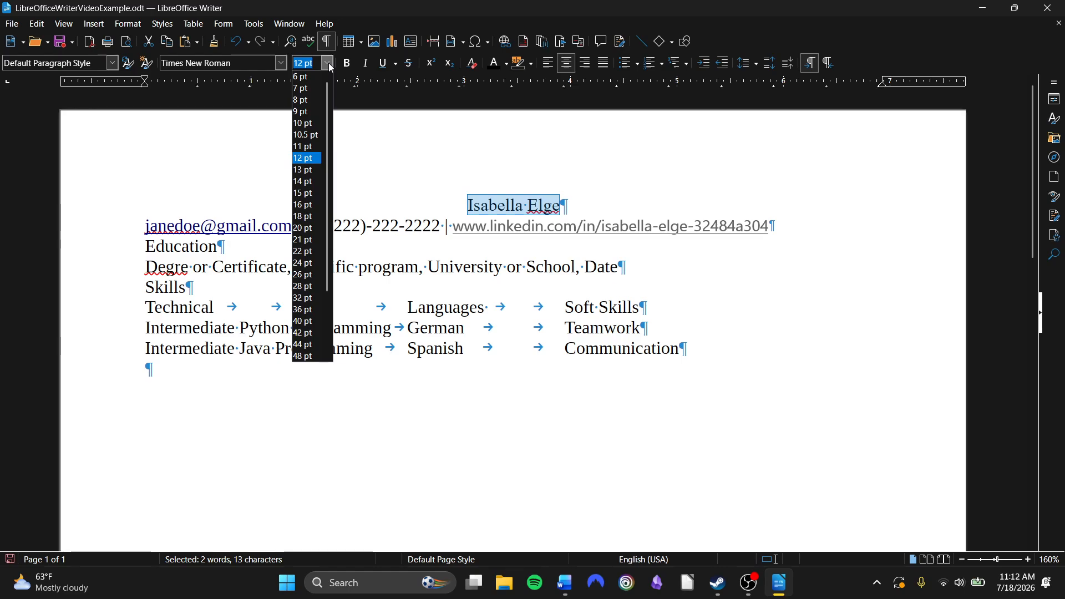
pyautogui.click(305, 181)
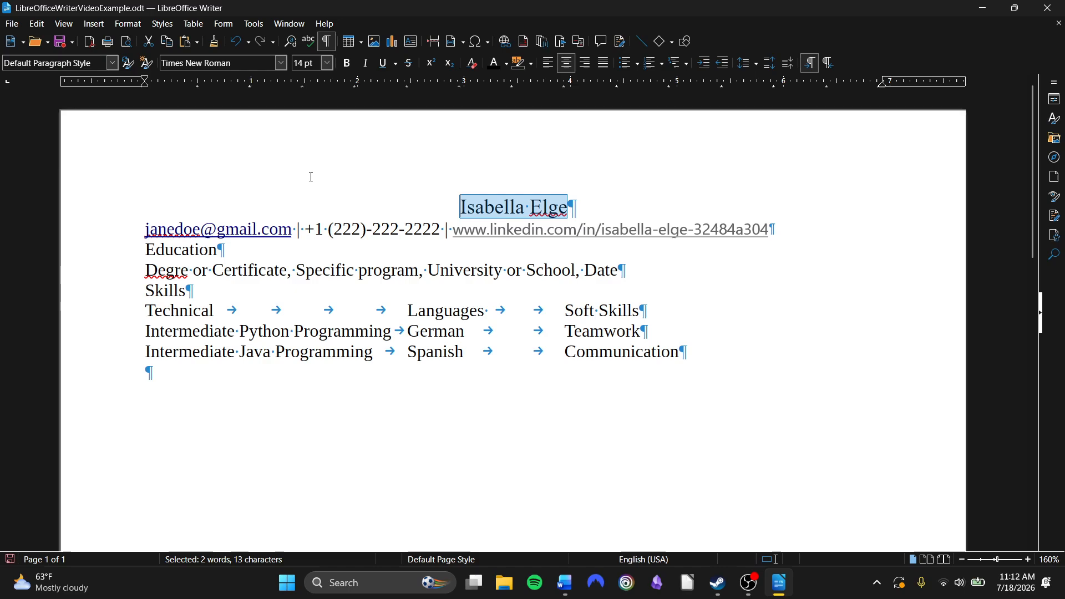
# Make the name line bold
pyautogui.moveTo(590, 204); pyautogui.dragTo(431, 205)
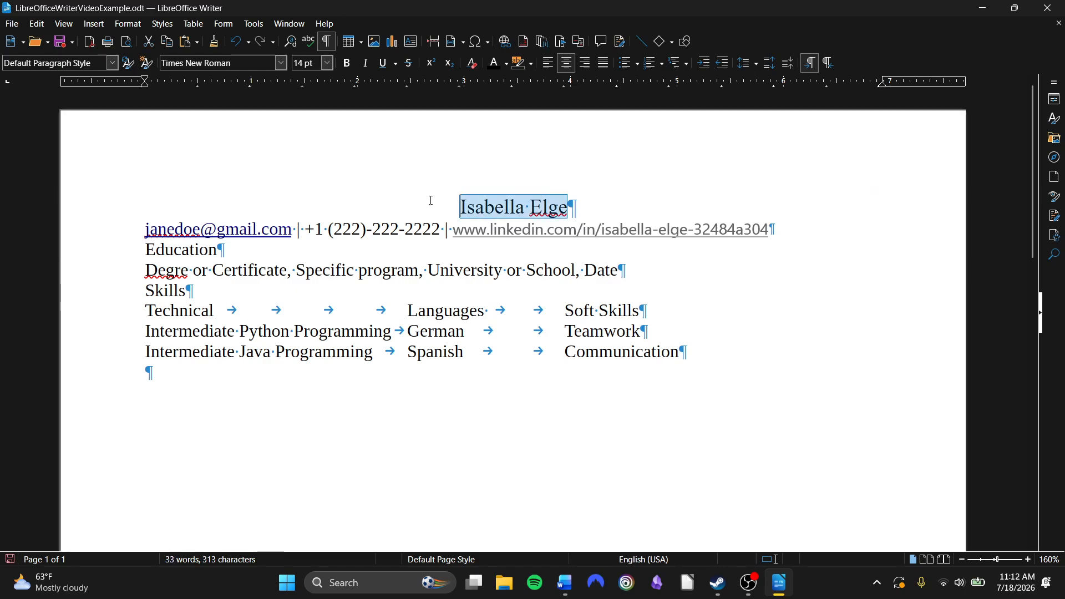
pyautogui.click(352, 68)
pyautogui.click(590, 199)
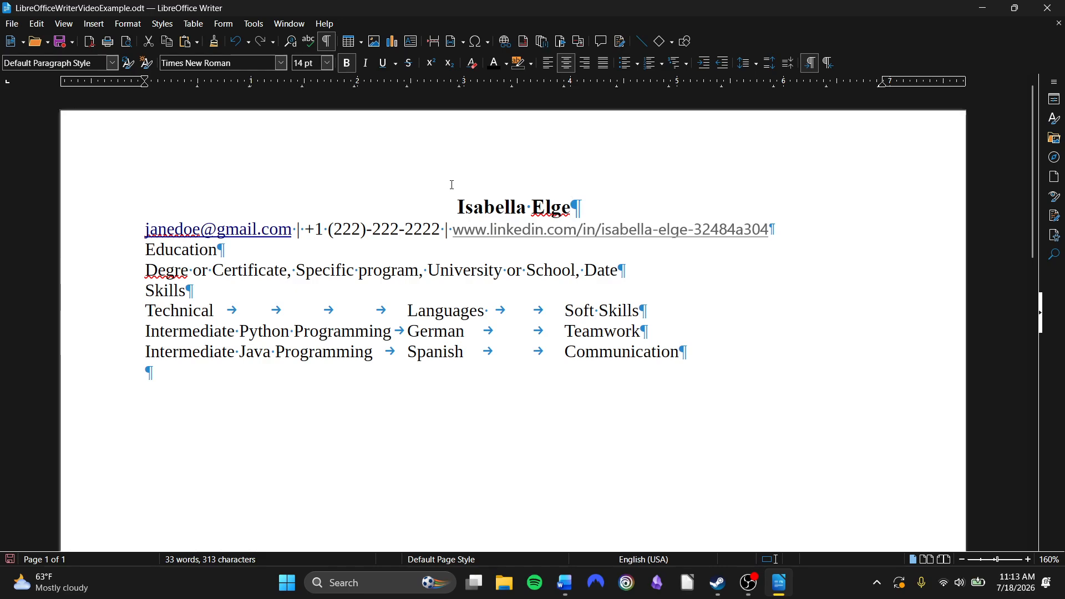
# Select the contact details line and center it
pyautogui.moveTo(800, 233); pyautogui.dragTo(126, 228)
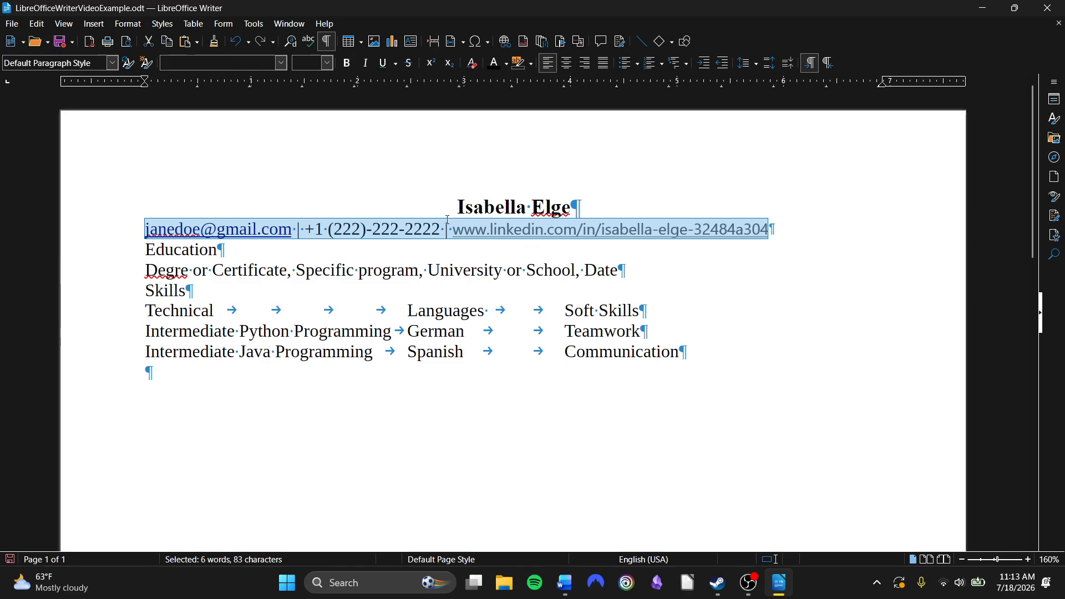
pyautogui.click(568, 64)
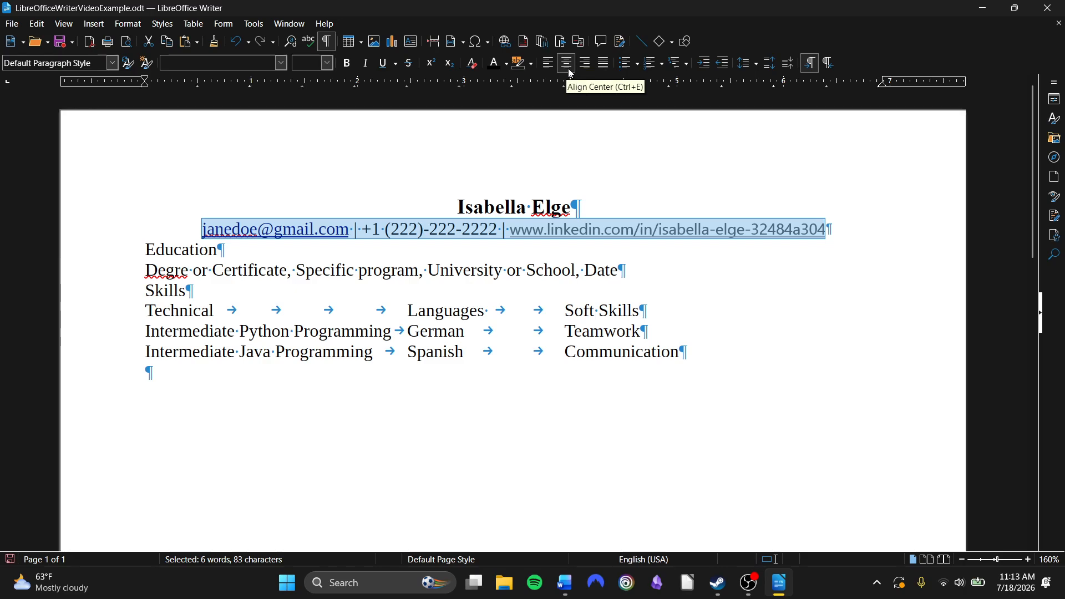
pyautogui.click(583, 140)
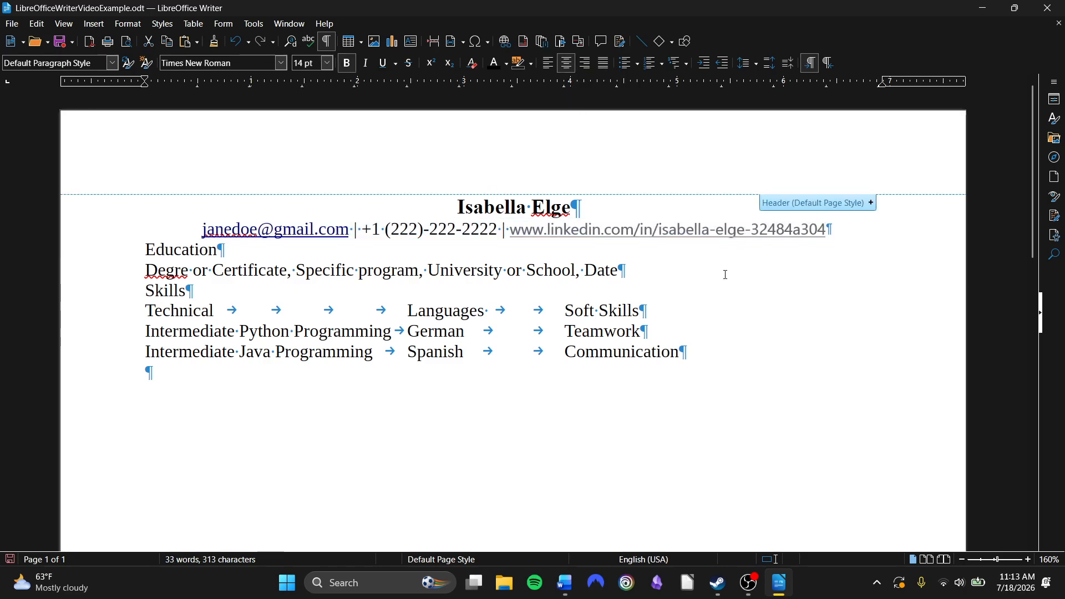
pyautogui.click(722, 298)
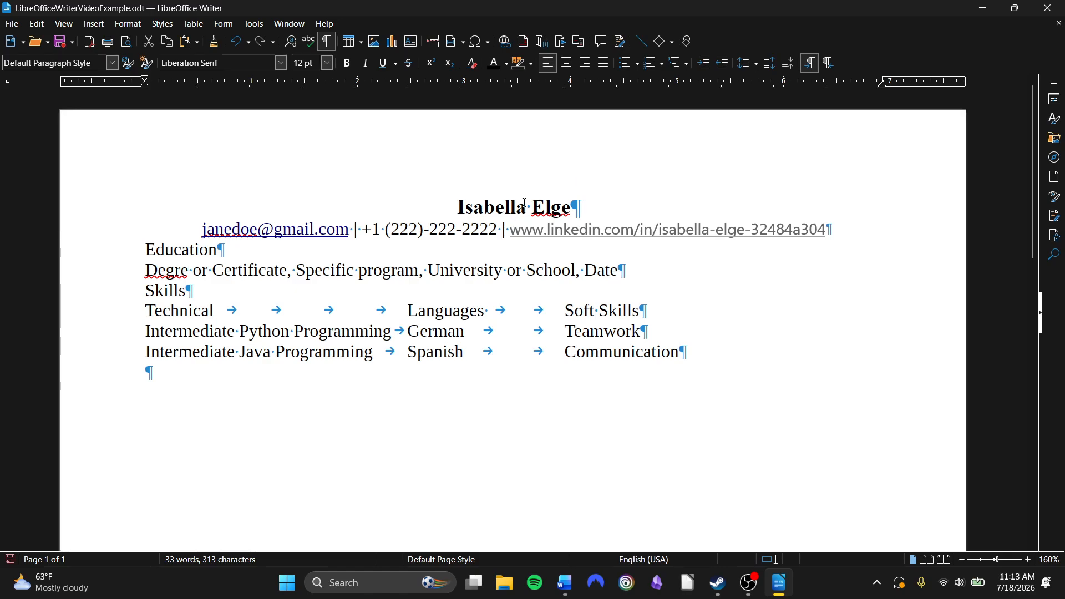
pyautogui.moveTo(591, 210); pyautogui.dragTo(454, 209)
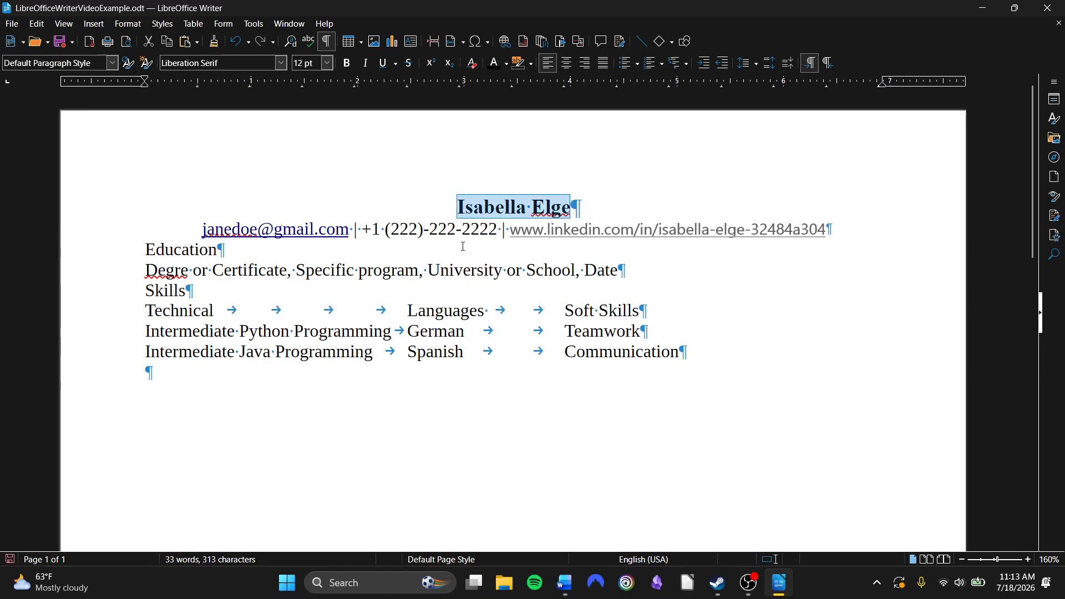
pyautogui.click(483, 274)
pyautogui.click(503, 206)
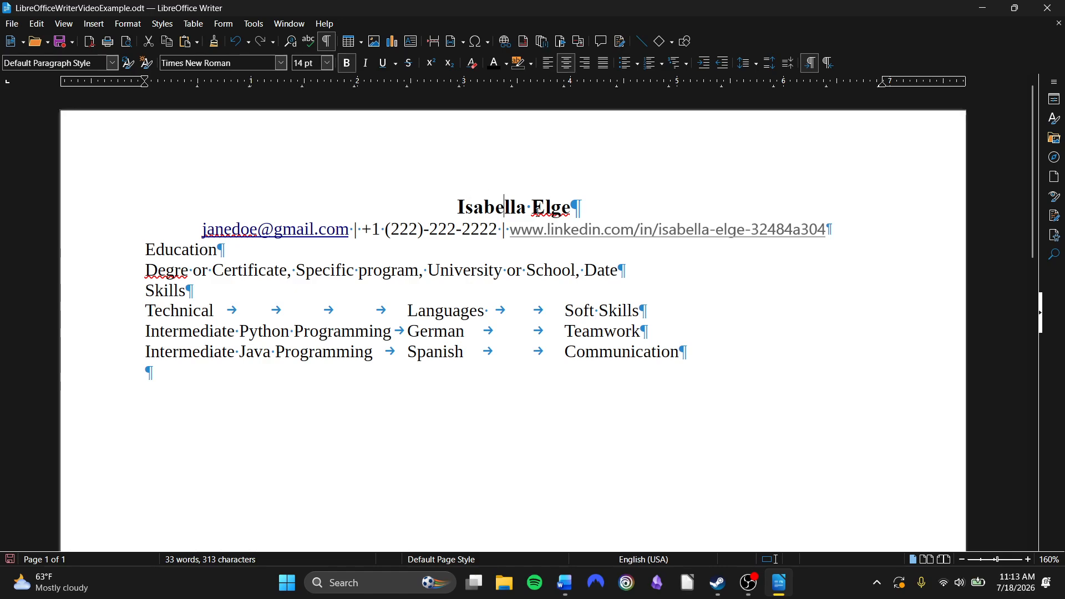
pyautogui.moveTo(239, 245); pyautogui.dragTo(145, 245)
pyautogui.click(187, 290)
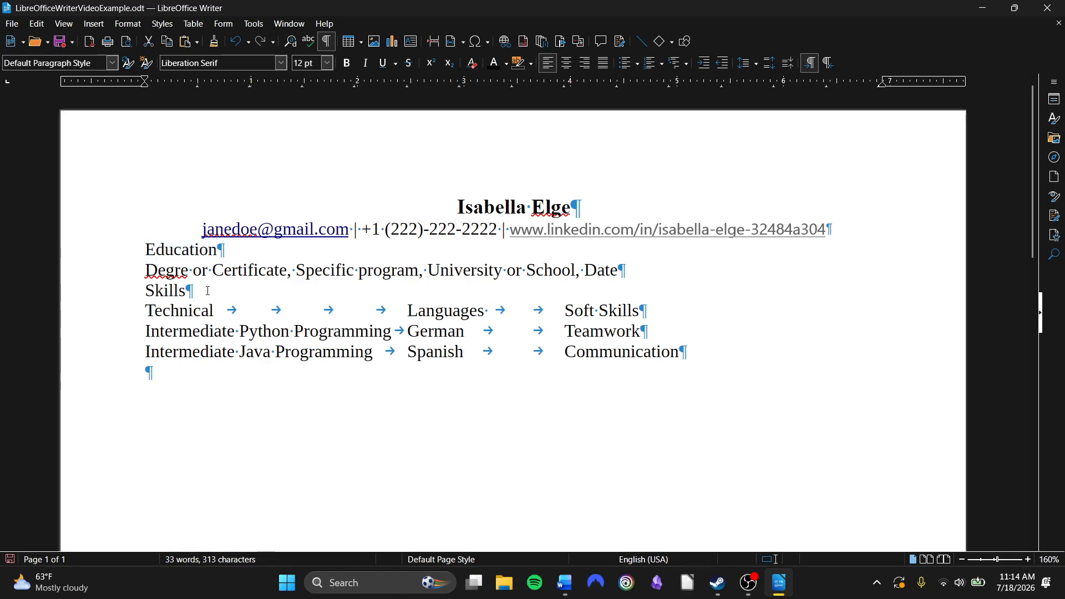
pyautogui.moveTo(187, 290); pyautogui.dragTo(130, 299)
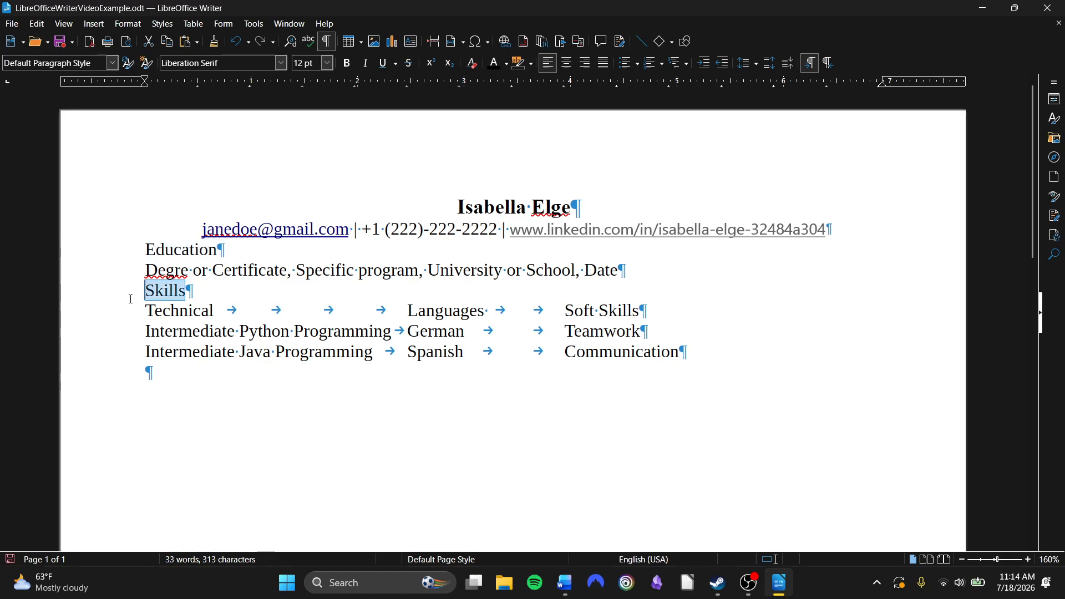
# Clone the name line's formatting onto the Education heading, then left-align that heading
pyautogui.click(544, 208)
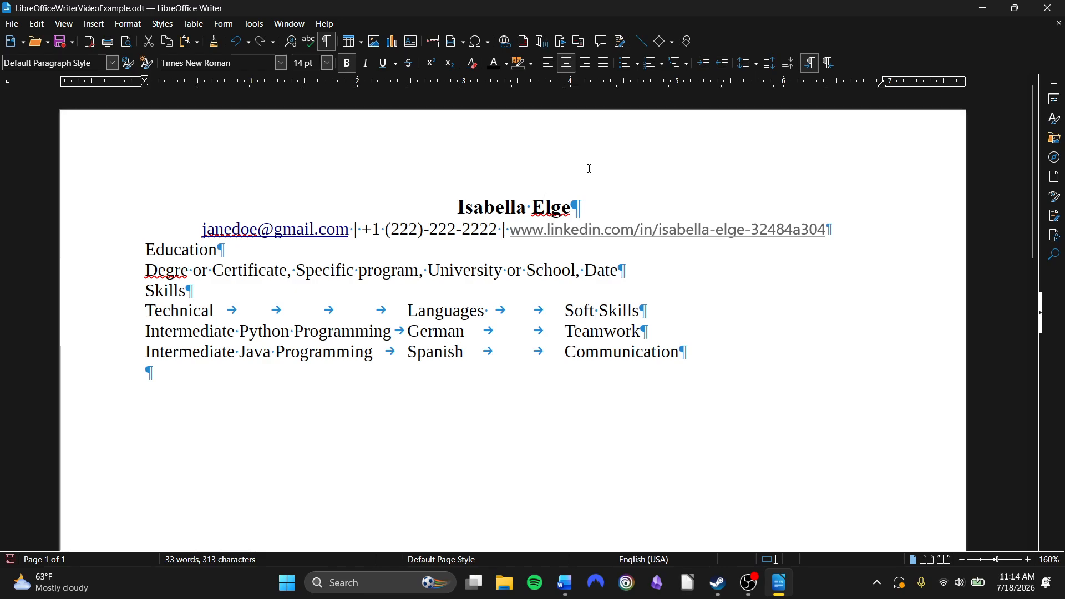
pyautogui.click(215, 46)
pyautogui.press('Home')
pyautogui.moveTo(220, 250); pyautogui.dragTo(145, 251)
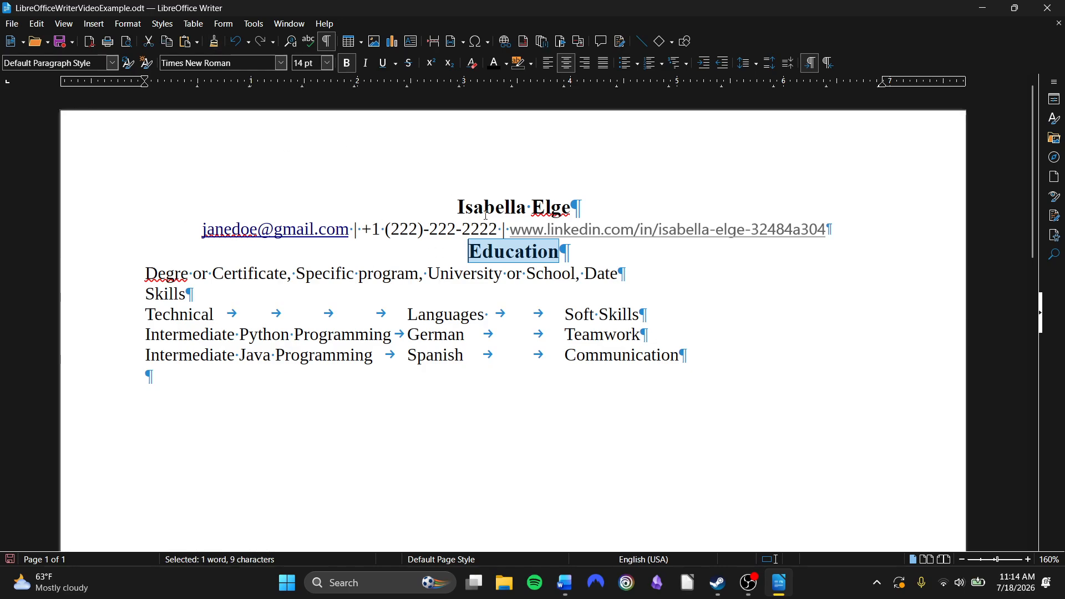
pyautogui.click(553, 66)
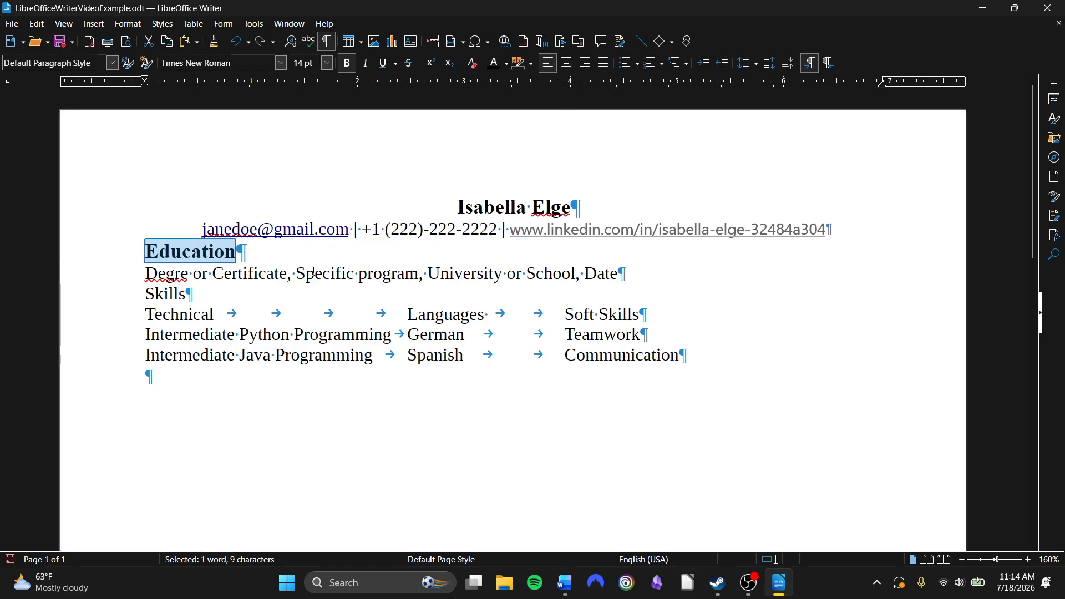
# Clone the Education heading's formatting onto the Skills heading
pyautogui.click(214, 42)
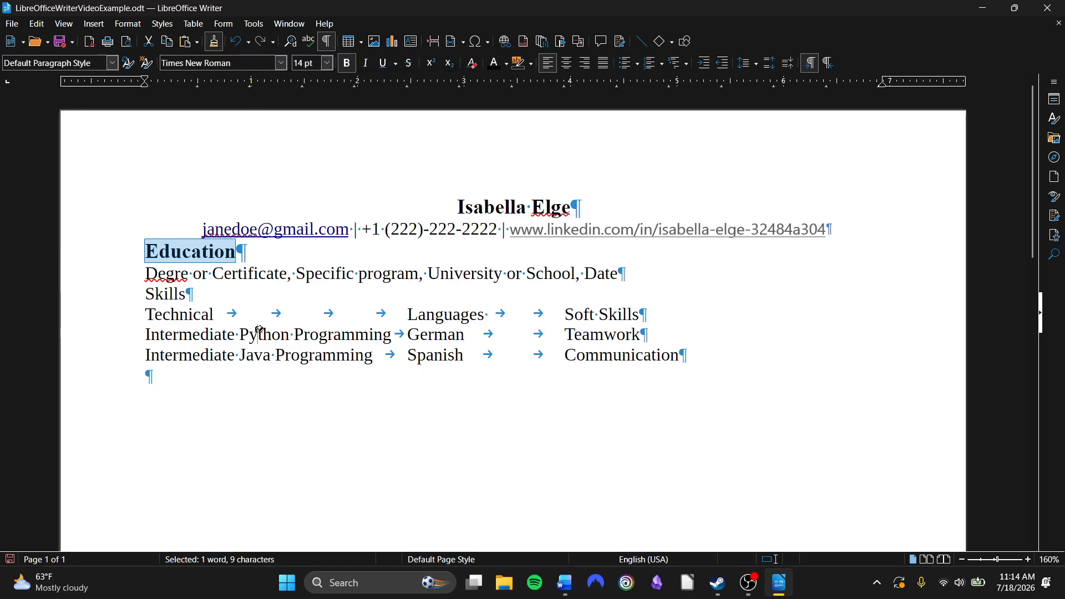
pyautogui.moveTo(200, 294); pyautogui.dragTo(135, 295)
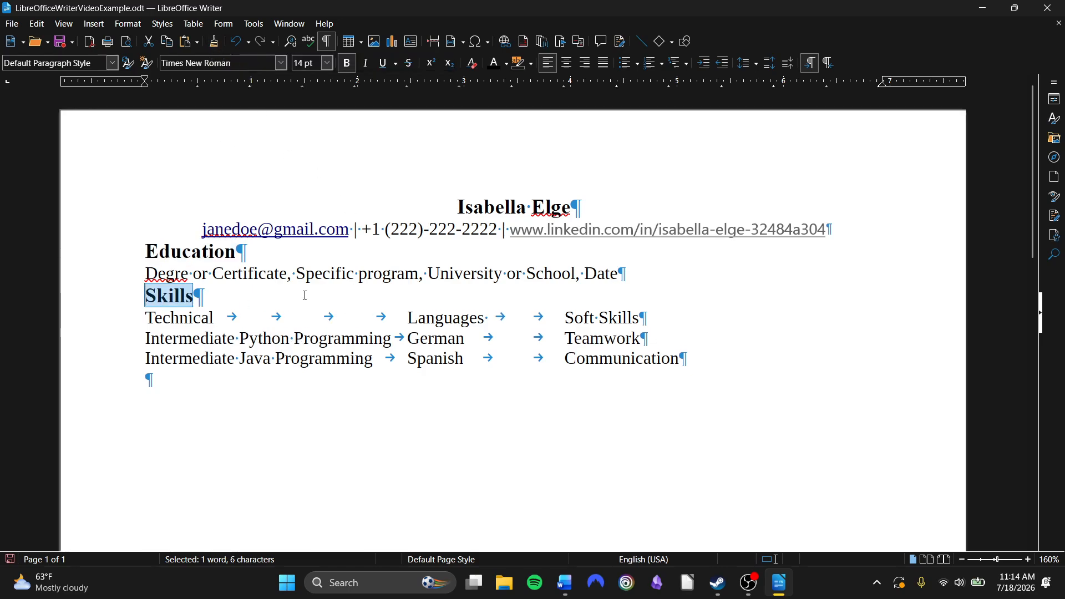
pyautogui.click(542, 433)
pyautogui.click(253, 251)
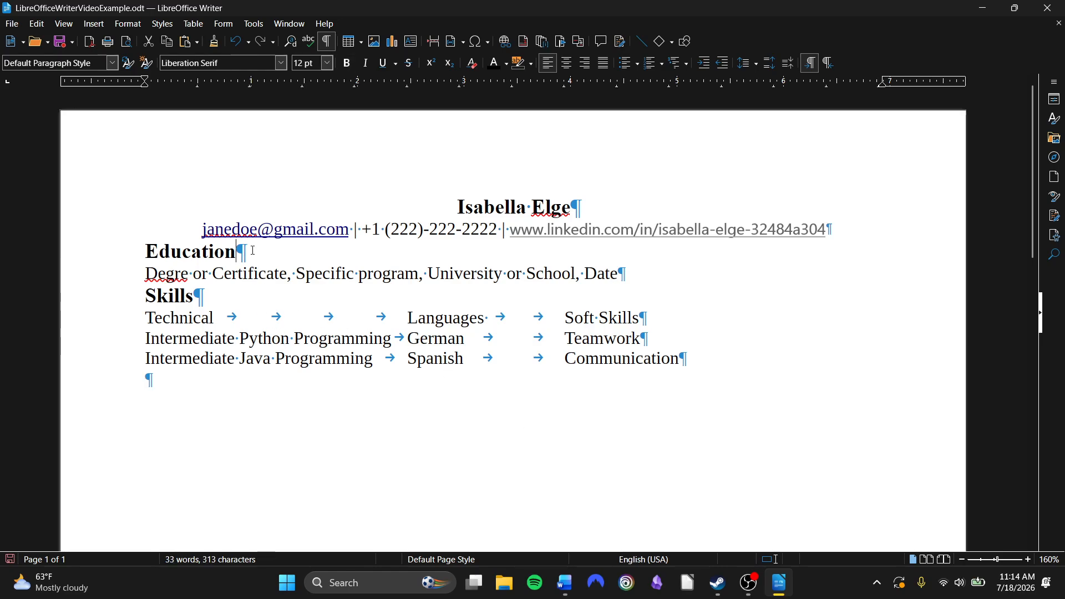
pyautogui.click(253, 296)
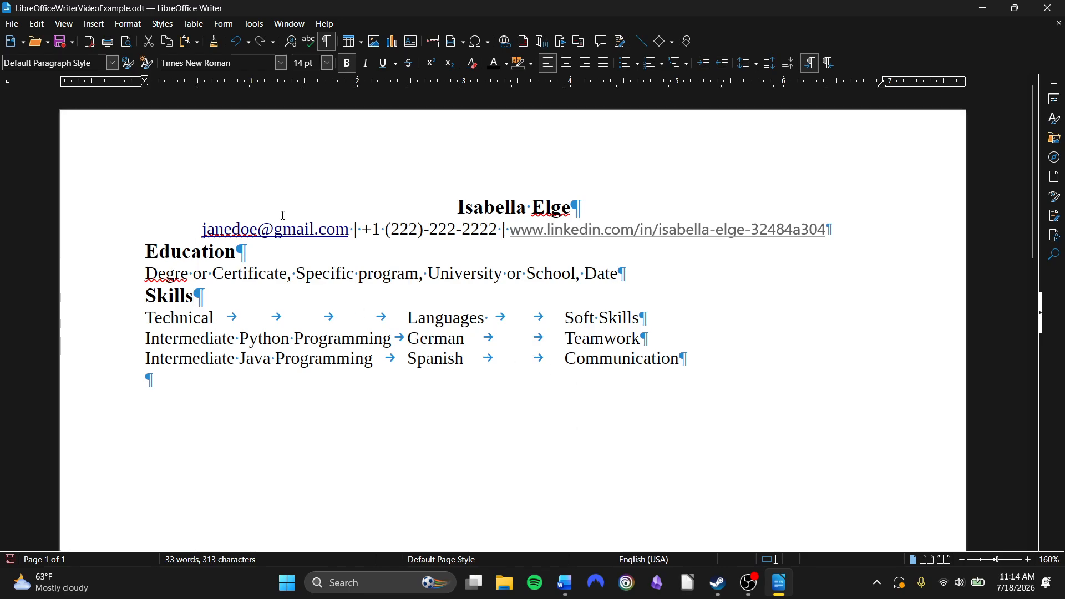
# Select all the resume text and set its line spacing to 1.15
pyautogui.moveTo(697, 357); pyautogui.dragTo(448, 193)
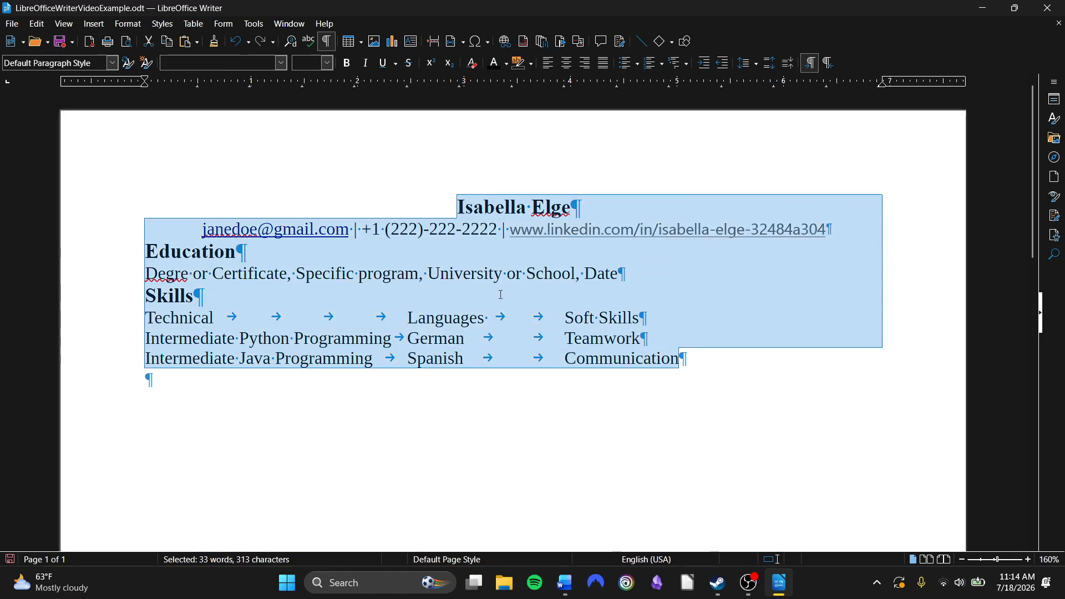
pyautogui.click(758, 69)
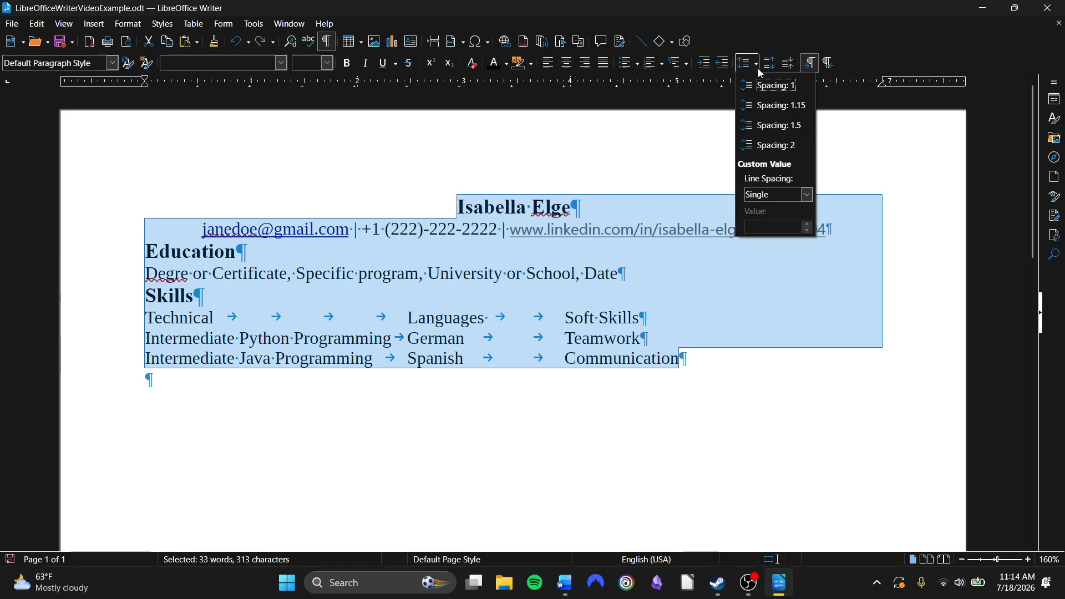
pyautogui.click(767, 106)
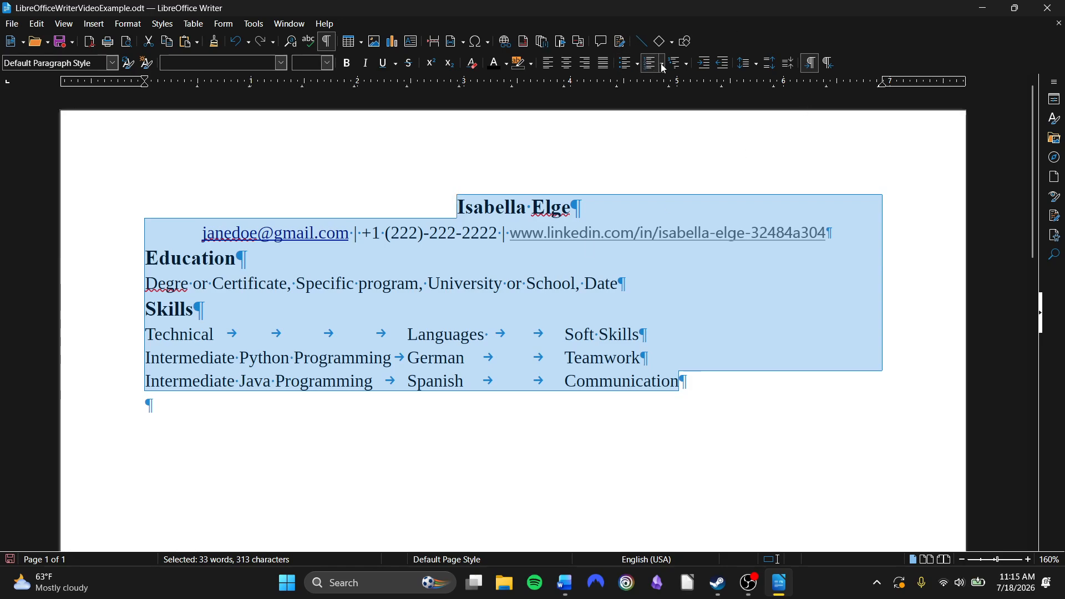
# Try double line spacing on the text, then return it to 1.15
pyautogui.click(757, 65)
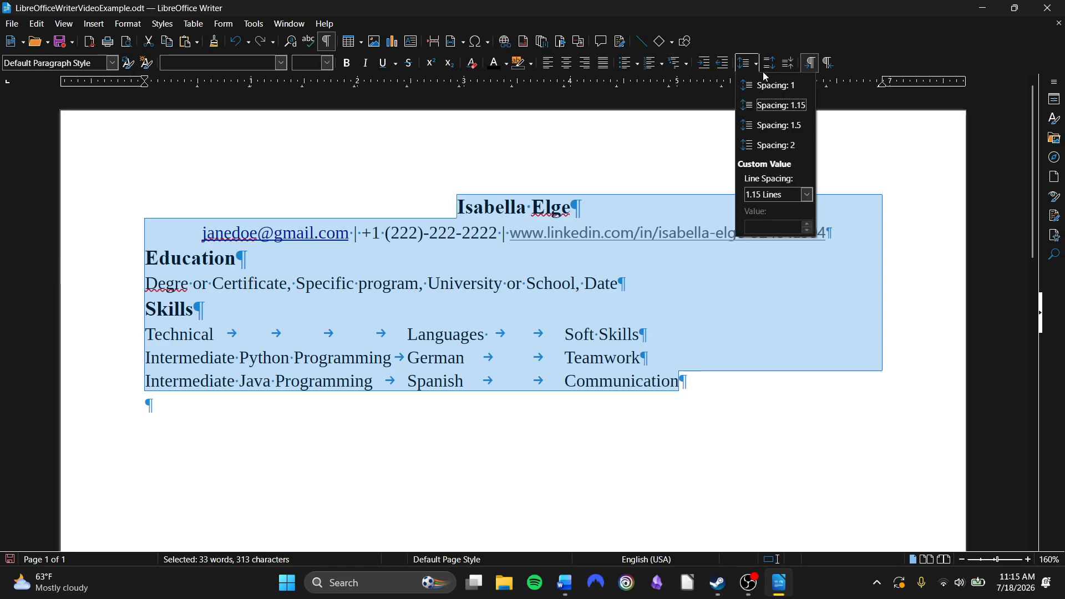
pyautogui.click(797, 145)
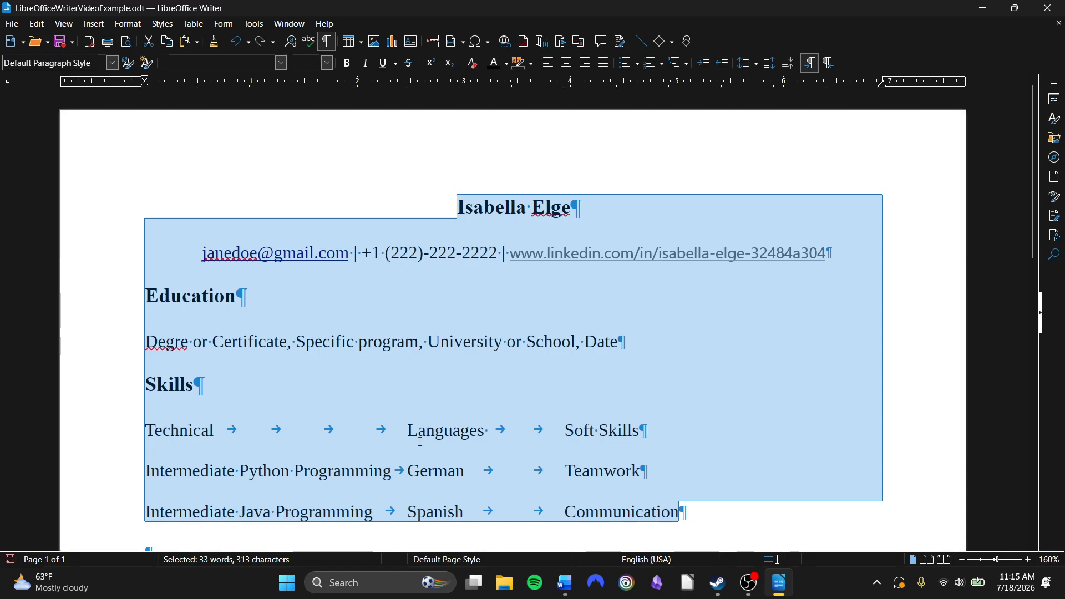
pyautogui.click(758, 66)
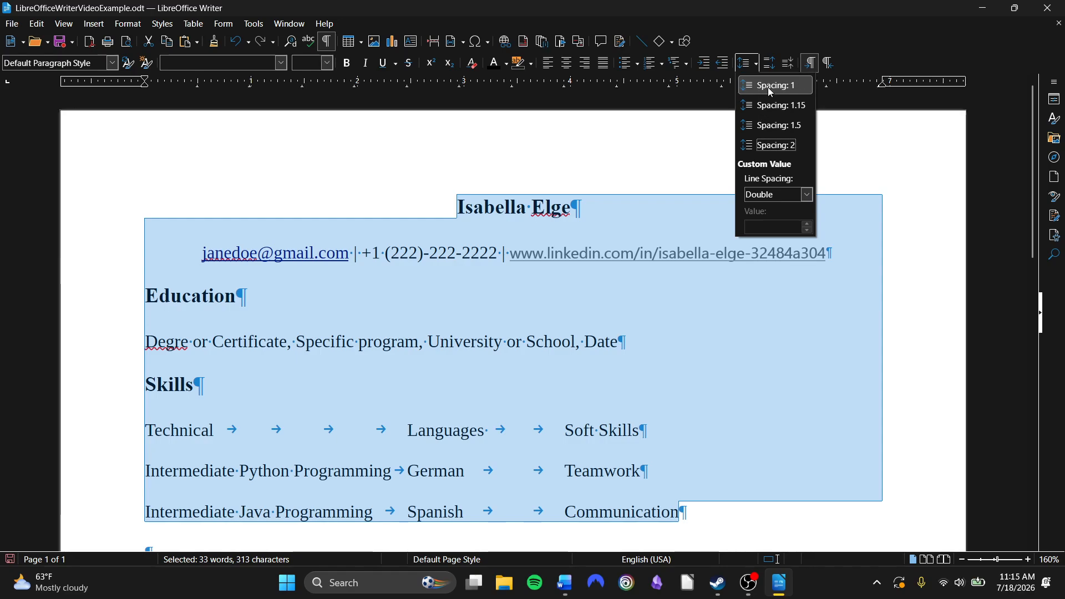
pyautogui.click(774, 107)
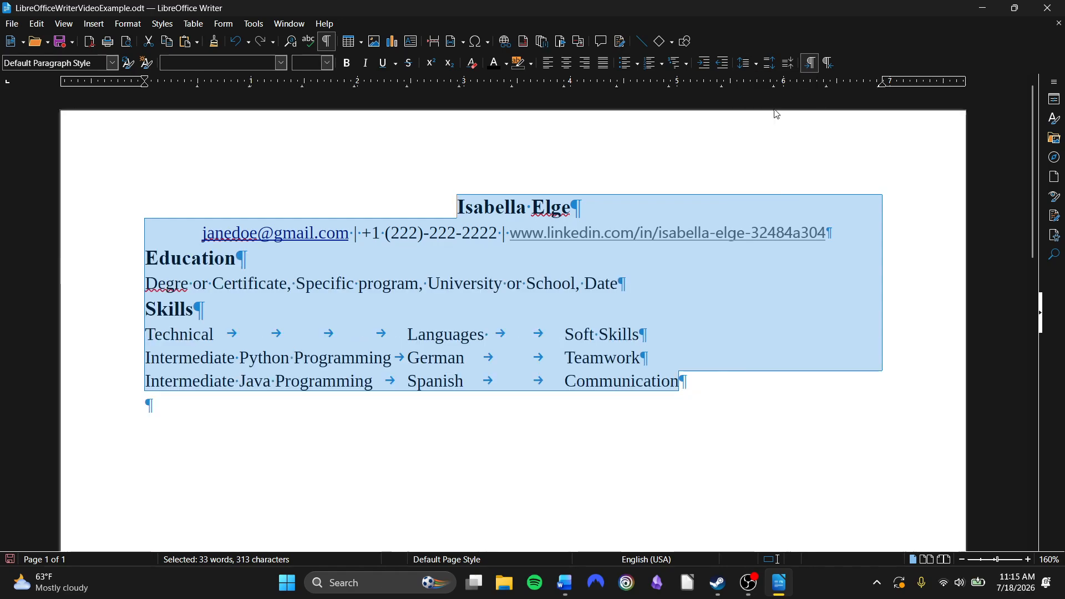
# Increase the paragraph spacing for the Skills heading and the first skills row
pyautogui.click(622, 328)
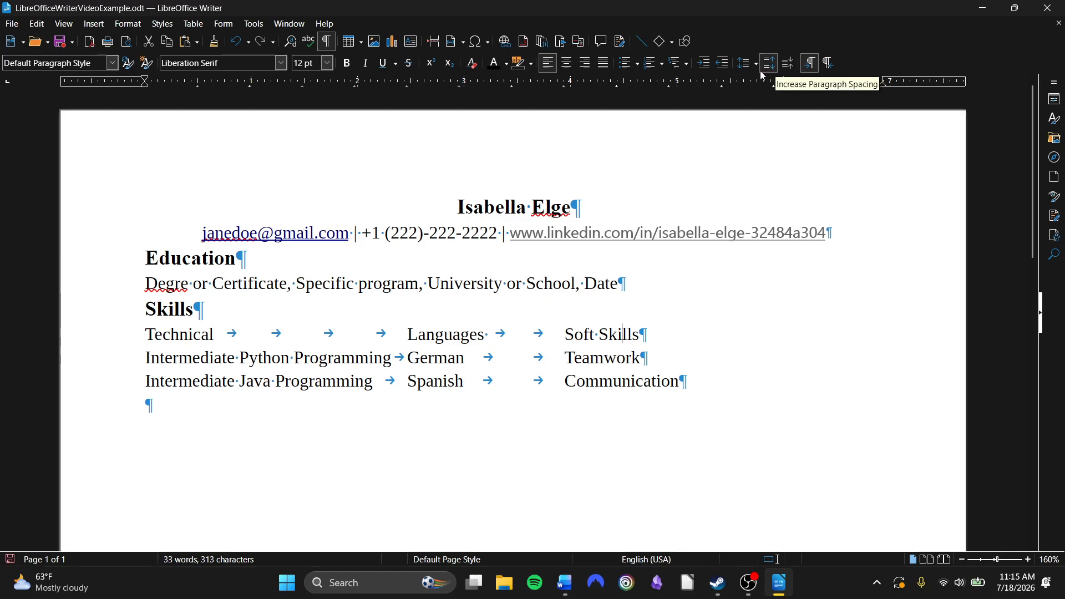
pyautogui.moveTo(140, 317); pyautogui.dragTo(639, 334)
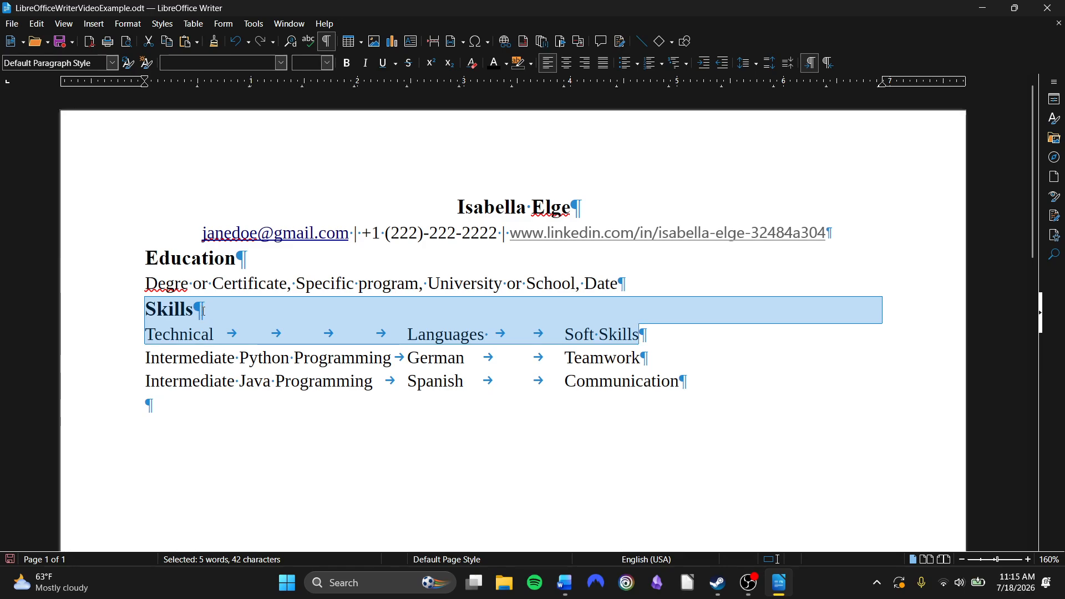
pyautogui.click(773, 67)
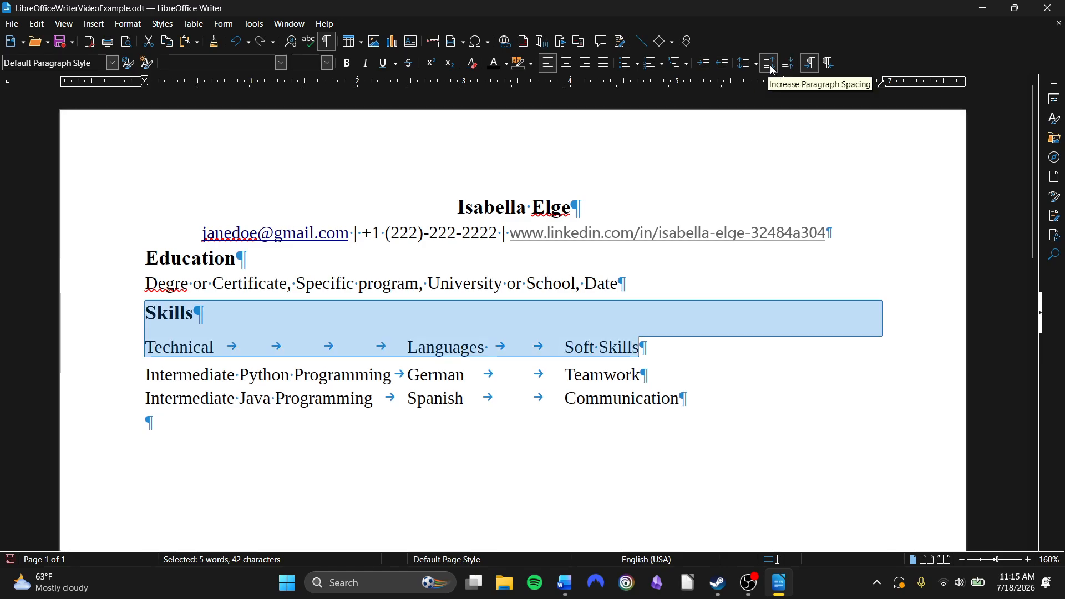
# Raise the paragraph spacing of the Skills heading and first skills row twice more, then reduce it back to the original spacing
pyautogui.click(772, 68)
pyautogui.click(773, 67)
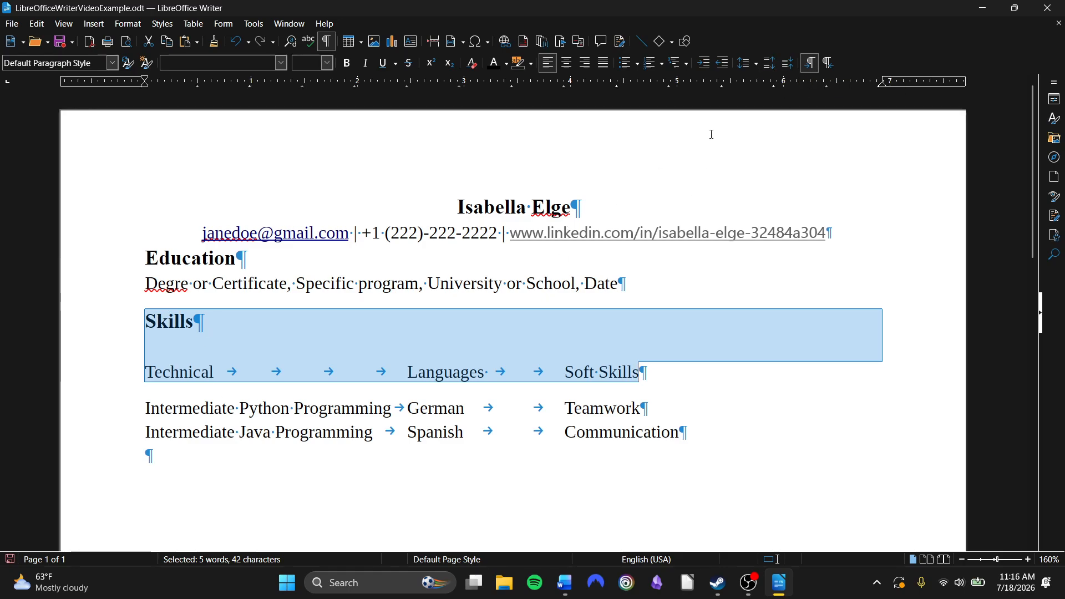
pyautogui.click(792, 67)
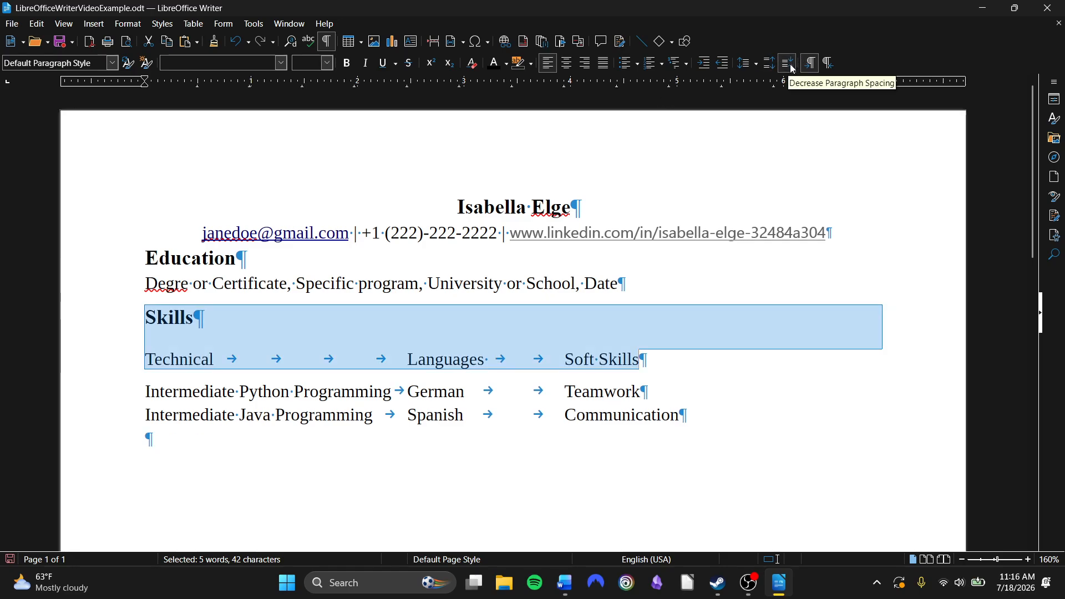
pyautogui.click(791, 68)
pyautogui.click(791, 69)
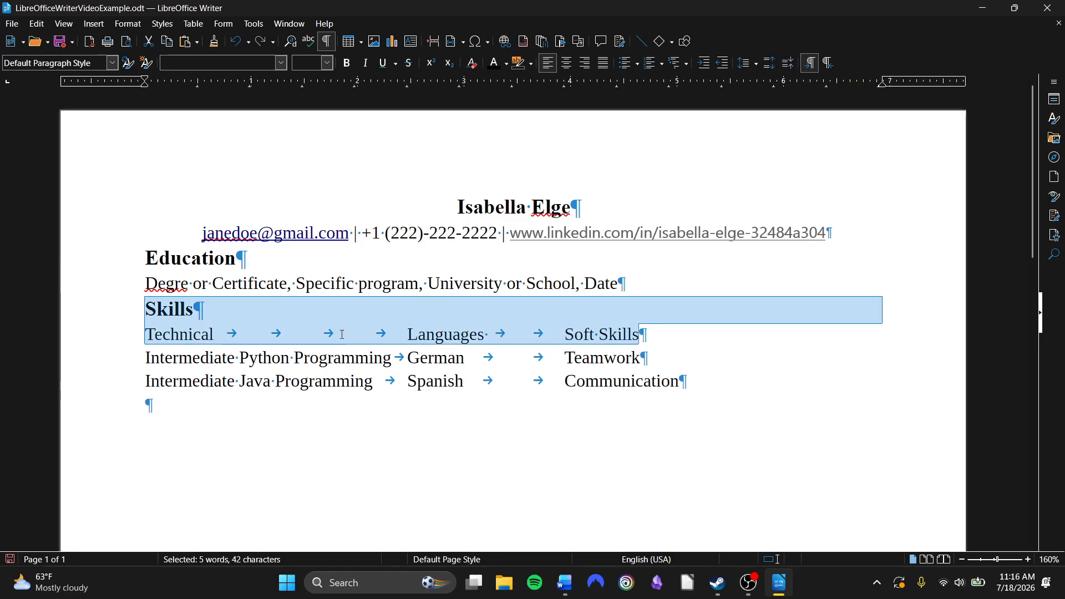
pyautogui.click(726, 371)
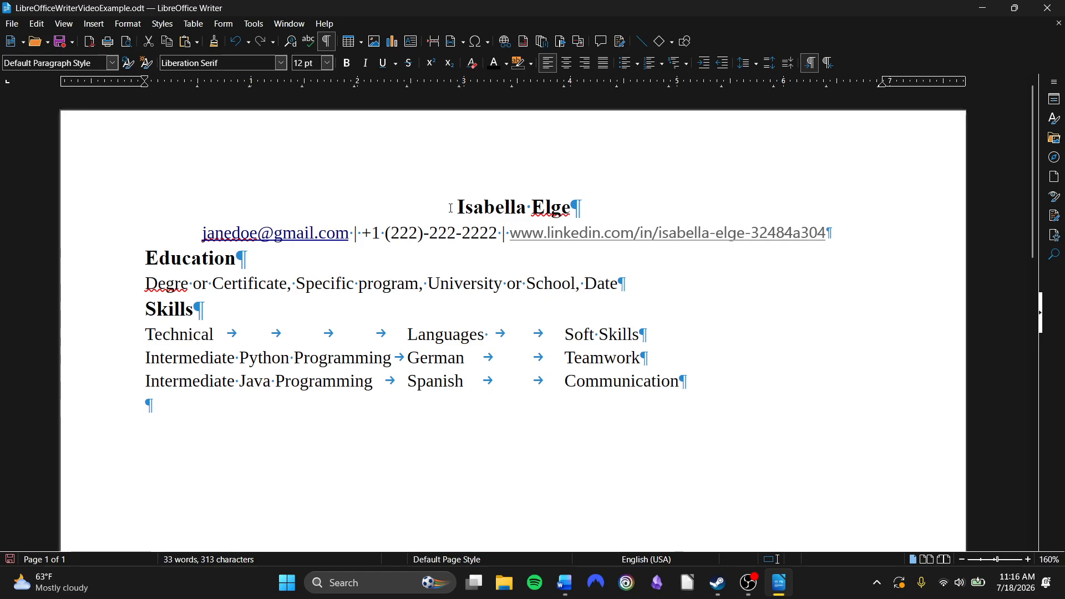
# Try a red font colour on the name heading, then undo it
pyautogui.moveTo(450, 209); pyautogui.dragTo(651, 209)
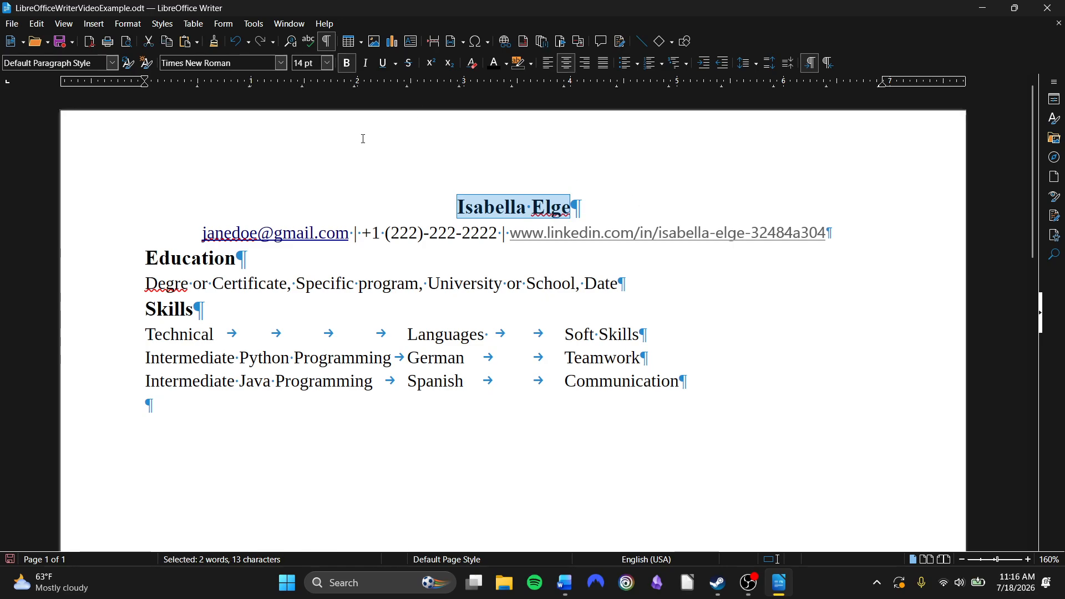
pyautogui.click(507, 65)
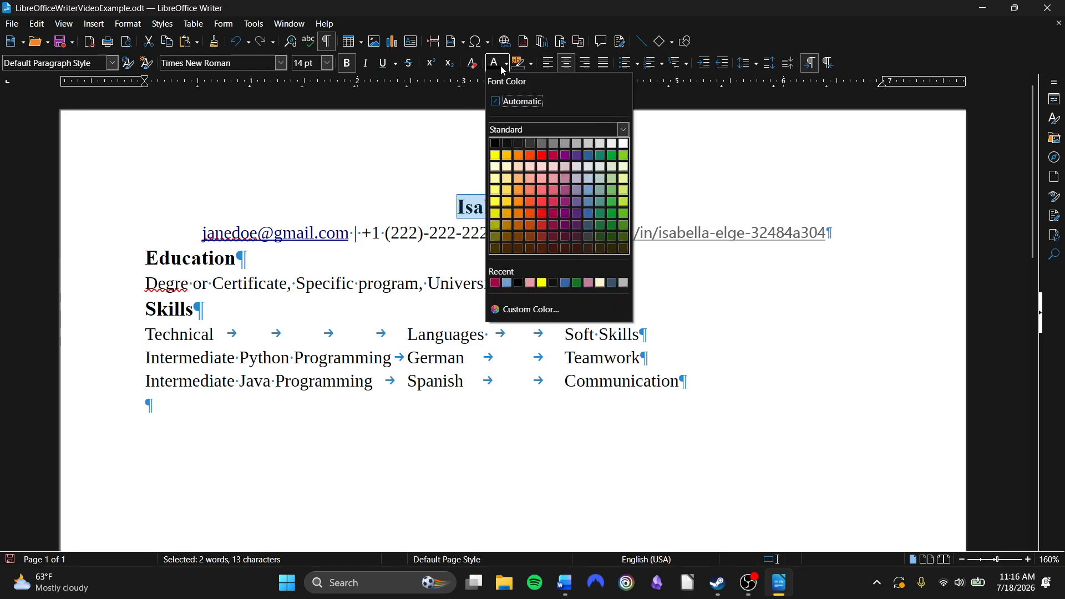
pyautogui.click(546, 192)
pyautogui.click(615, 223)
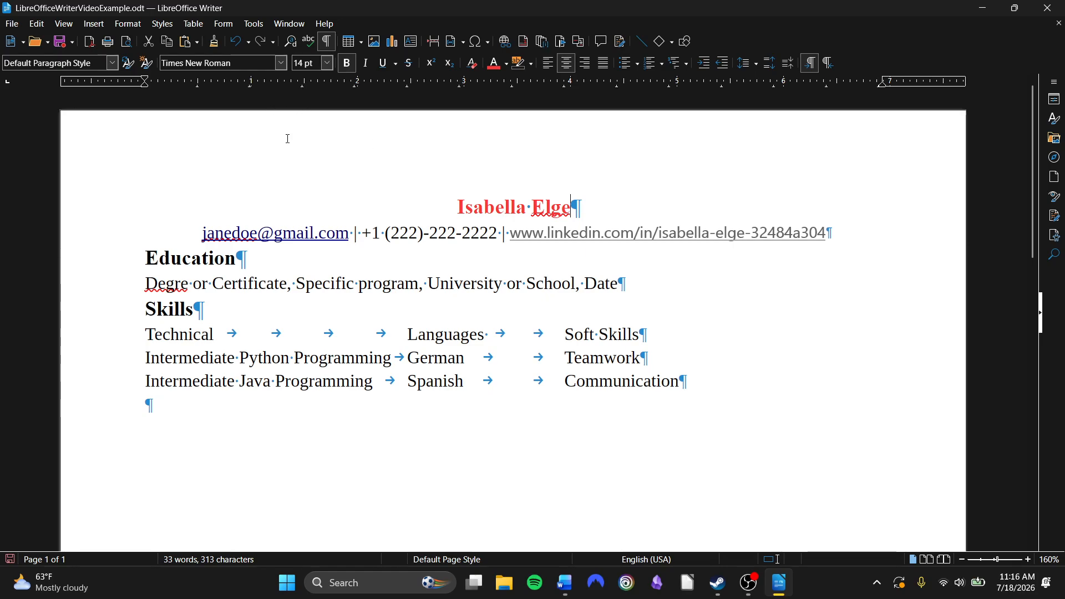
pyautogui.click(242, 40)
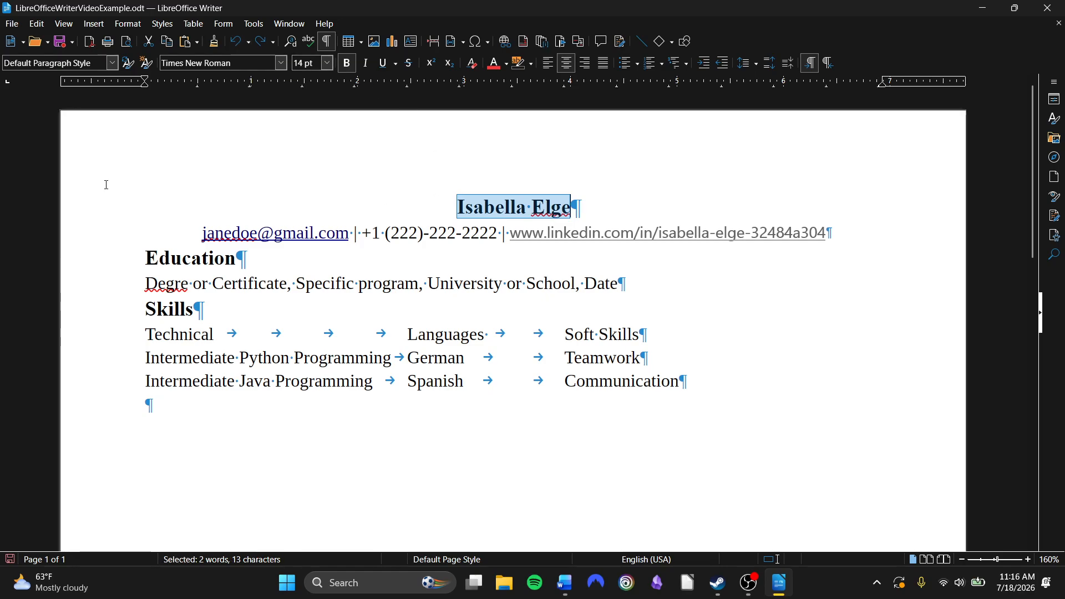
# Try a red character highlight on the name heading, undoing, redoing and finally undoing it
pyautogui.click(532, 65)
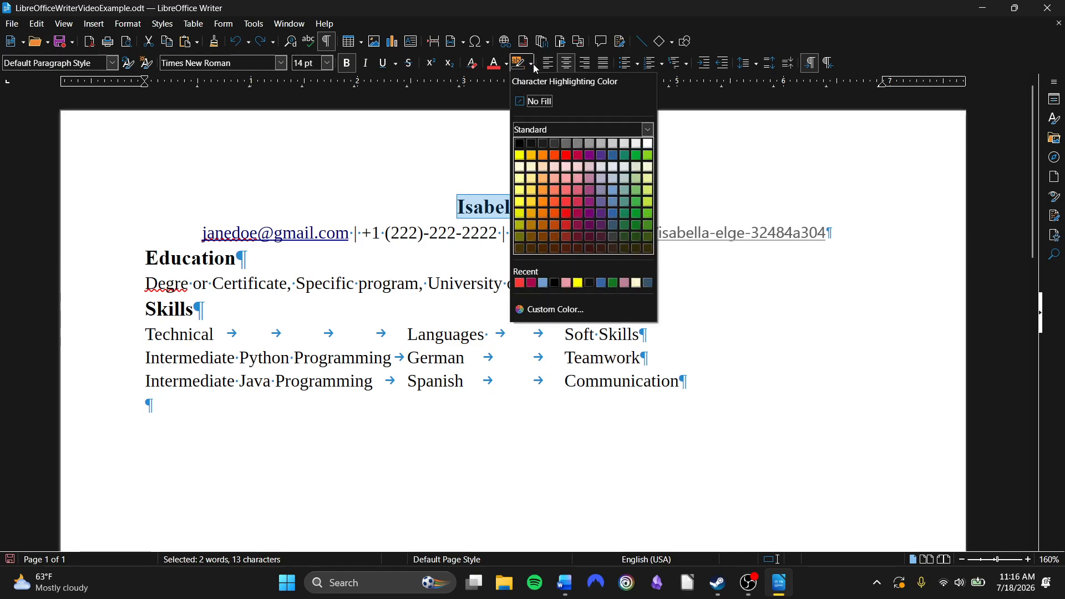
pyautogui.click(571, 213)
pyautogui.click(602, 203)
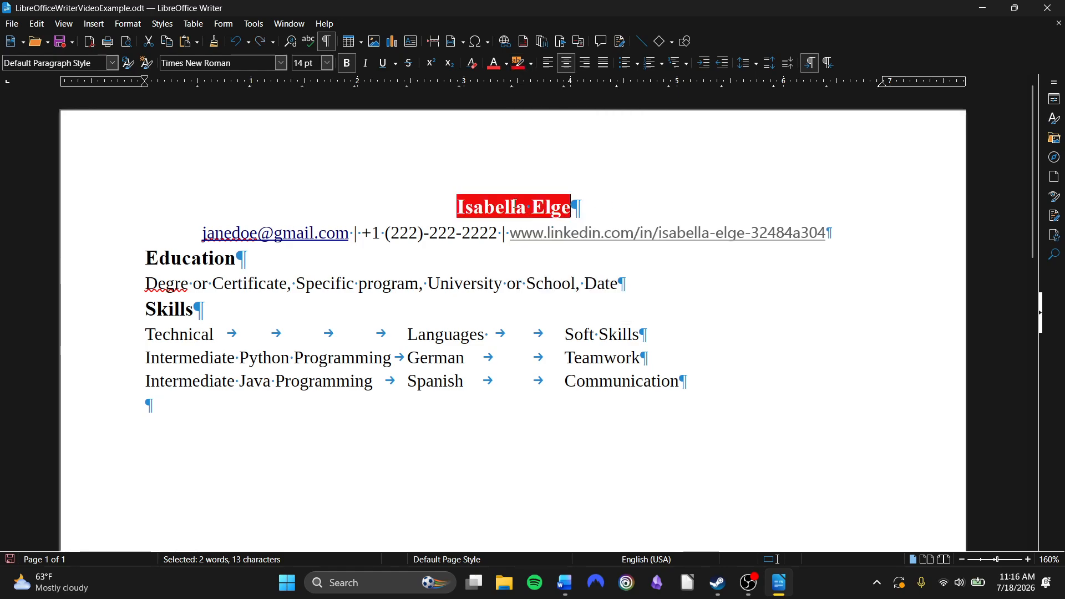
pyautogui.hotkey('ctrl', 'shift', 'Left')
pyautogui.hotkey('ctrl', 'shift', 'Left')
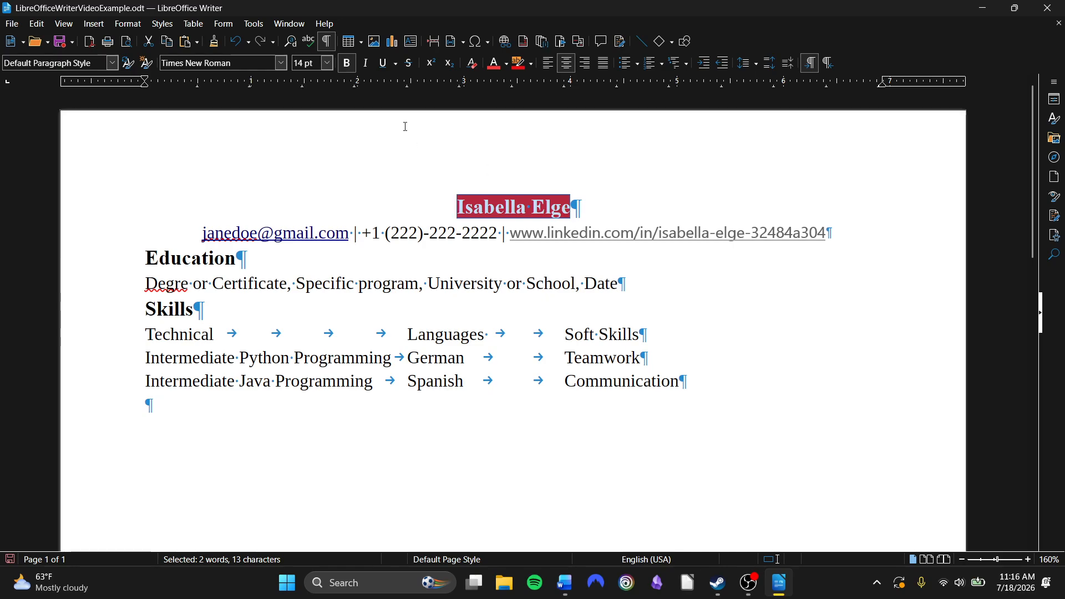
pyautogui.click(236, 42)
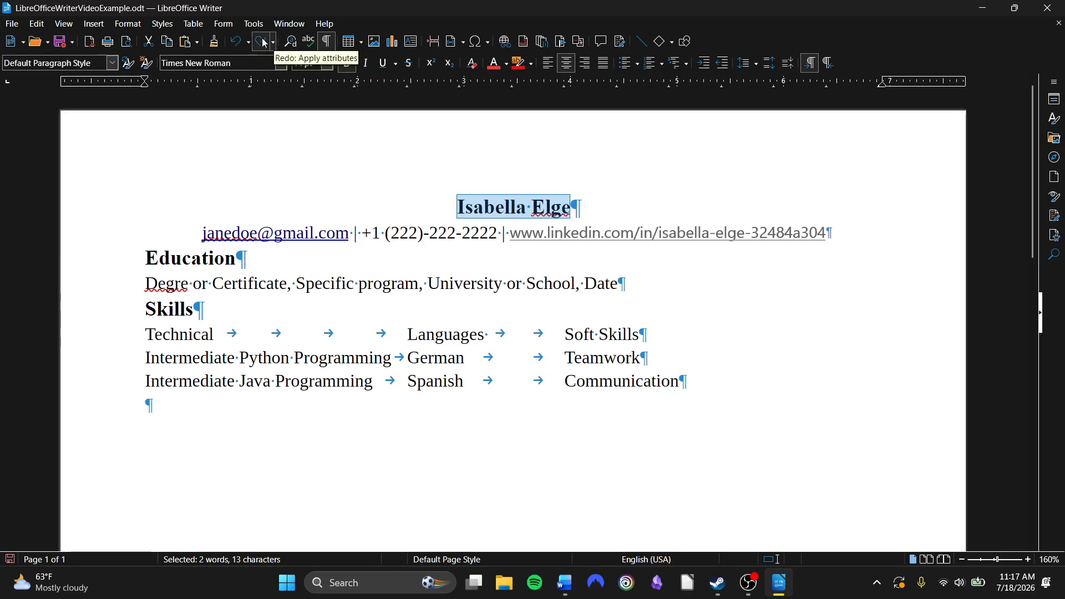
pyautogui.click(274, 44)
pyautogui.click(277, 49)
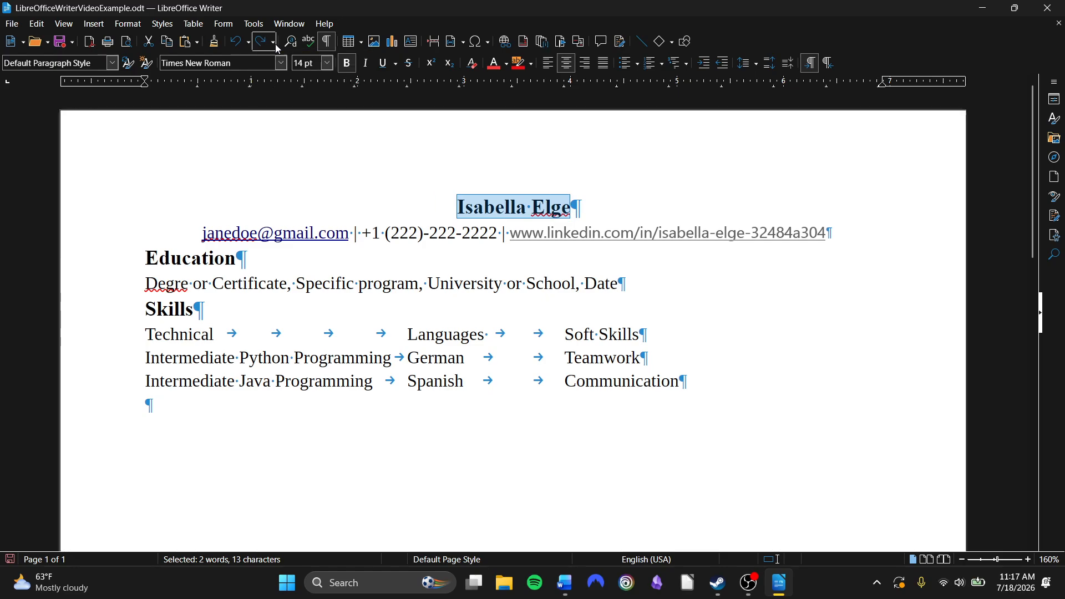
pyautogui.click(254, 45)
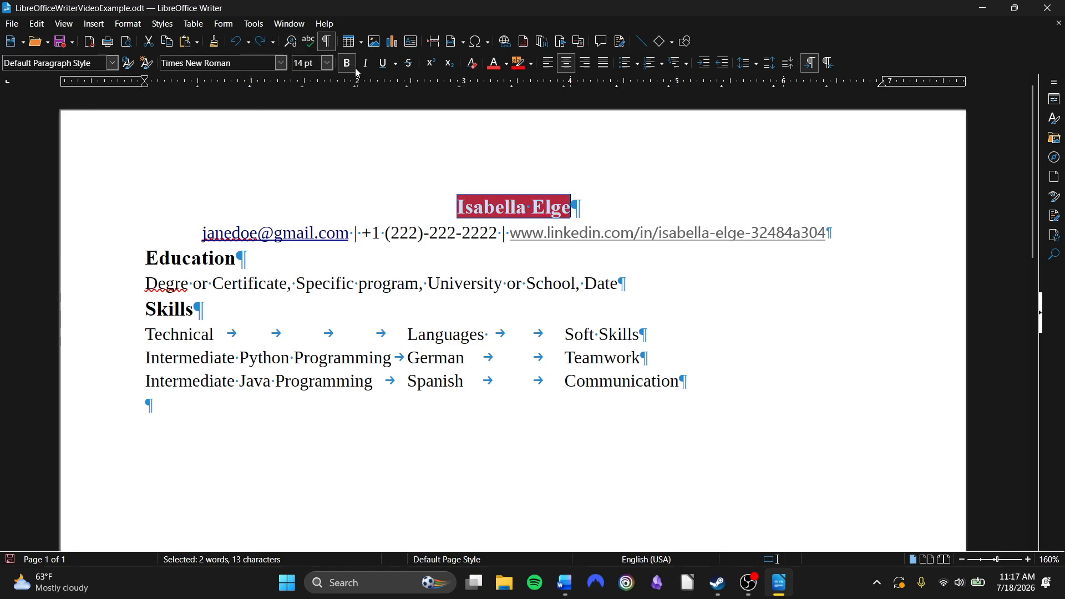
pyautogui.click(238, 45)
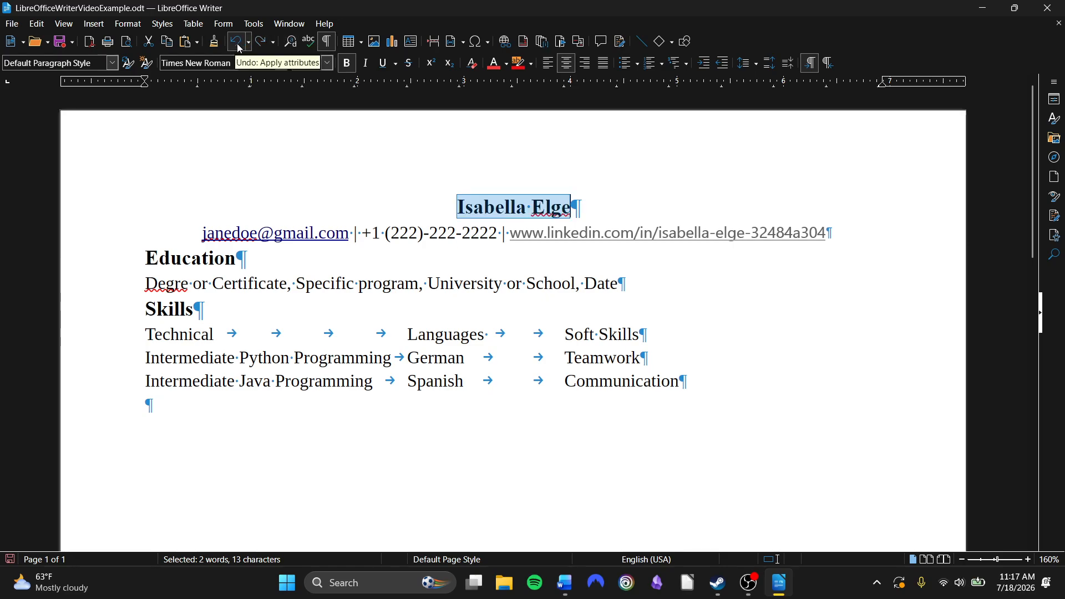
# Try switching the Skills column row to right-to-left text direction, then set it back to left-to-right
pyautogui.click(371, 170)
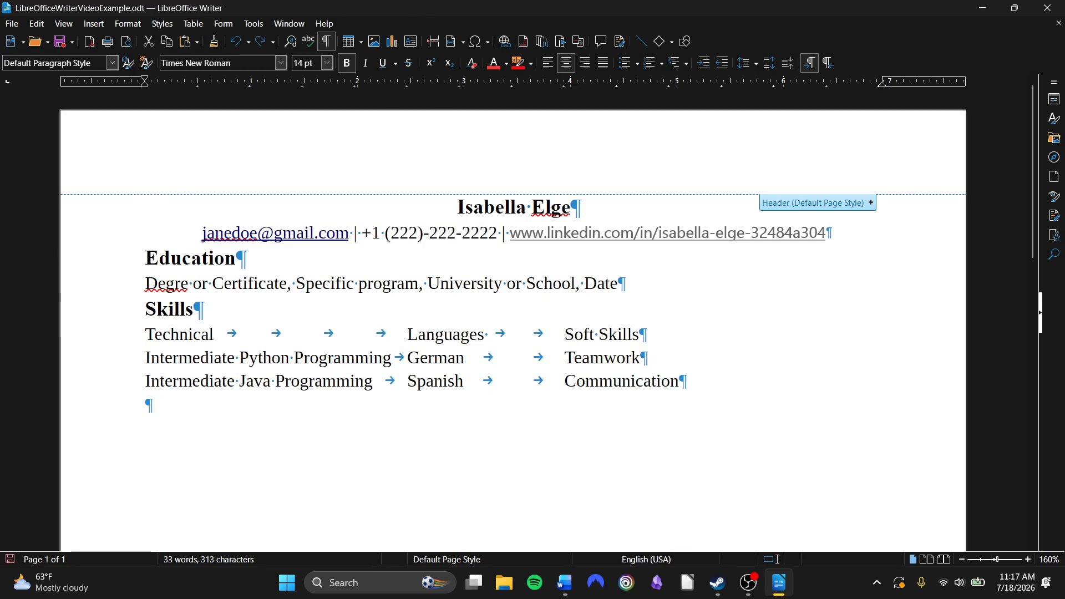
pyautogui.click(521, 284)
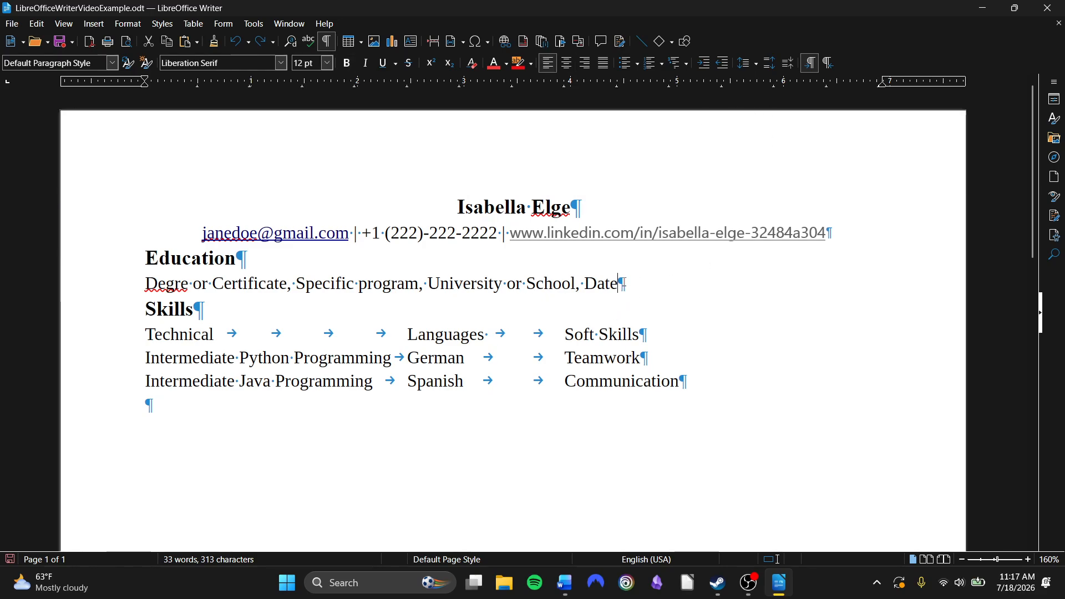
pyautogui.click(637, 284)
pyautogui.moveTo(526, 331); pyautogui.dragTo(558, 325)
pyautogui.click(533, 342)
pyautogui.click(830, 62)
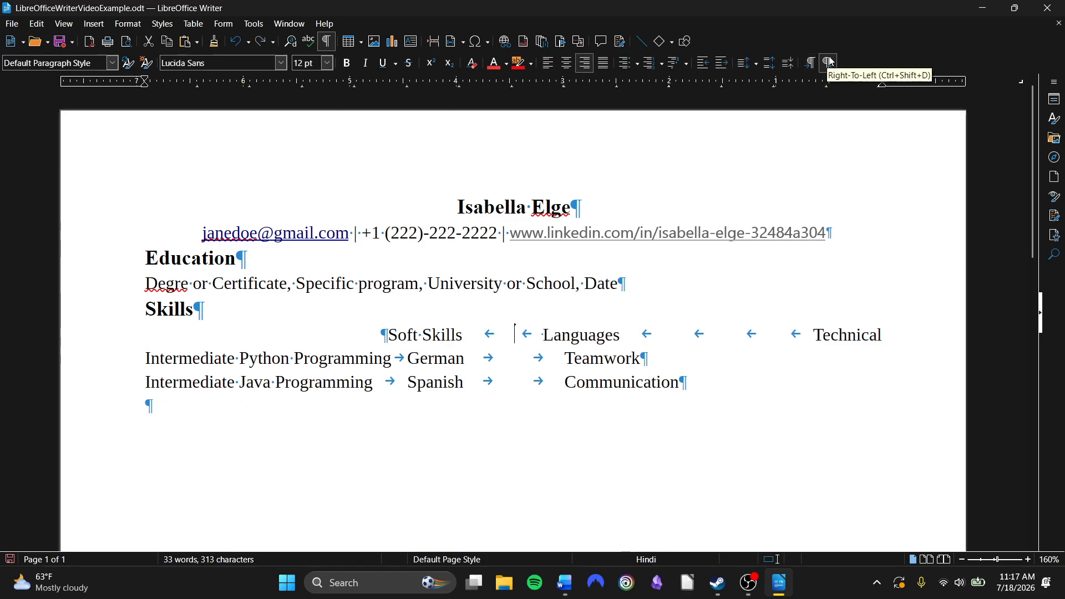
pyautogui.click(811, 62)
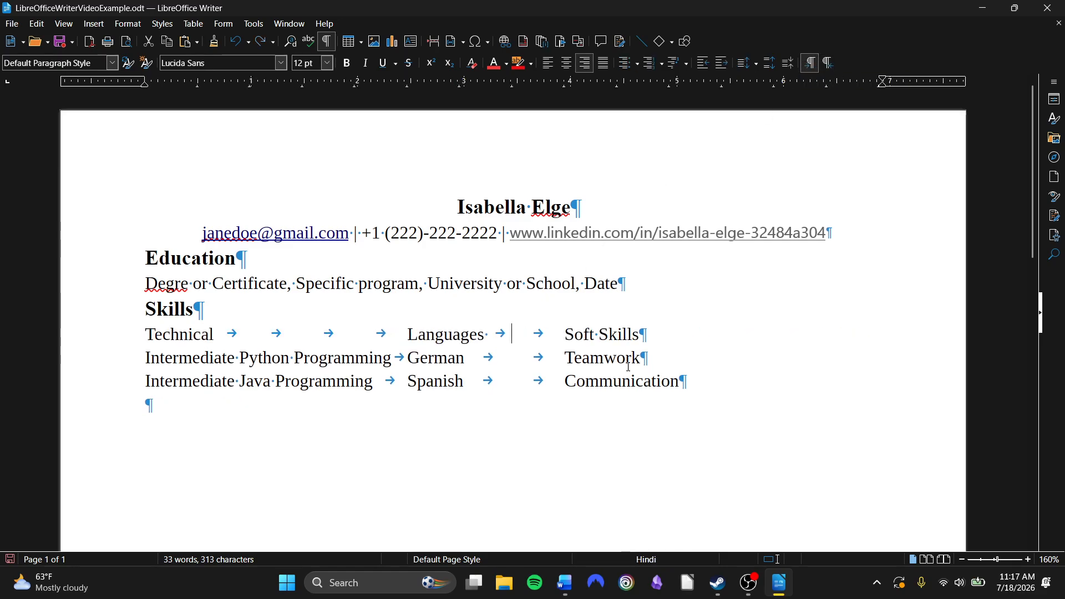
pyautogui.click(672, 329)
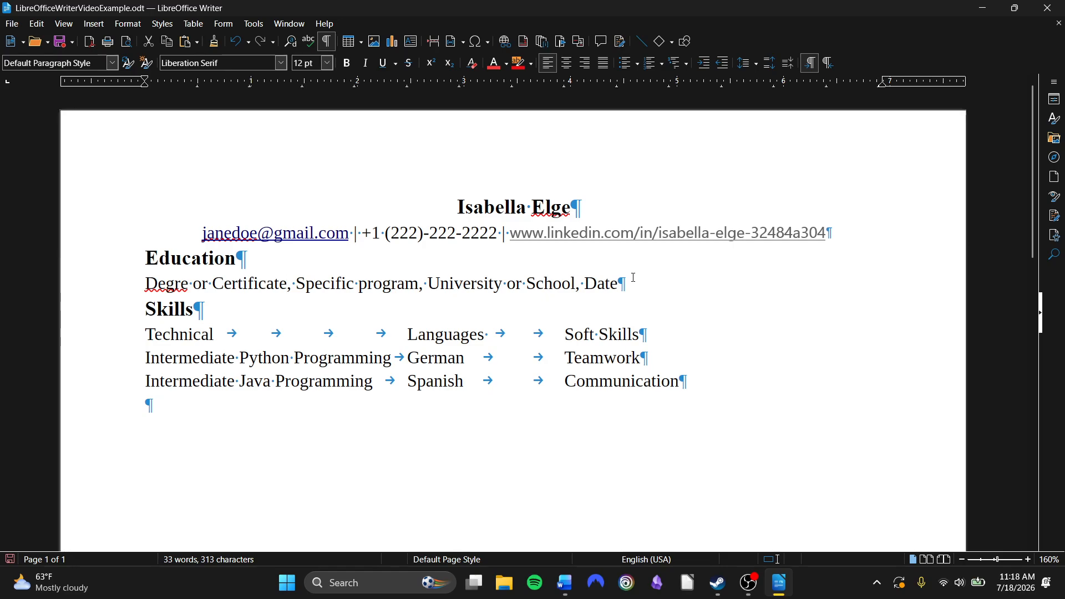
# Set the degree line's font to Times New Roman
pyautogui.moveTo(632, 280); pyautogui.dragTo(121, 282)
pyautogui.click(282, 63)
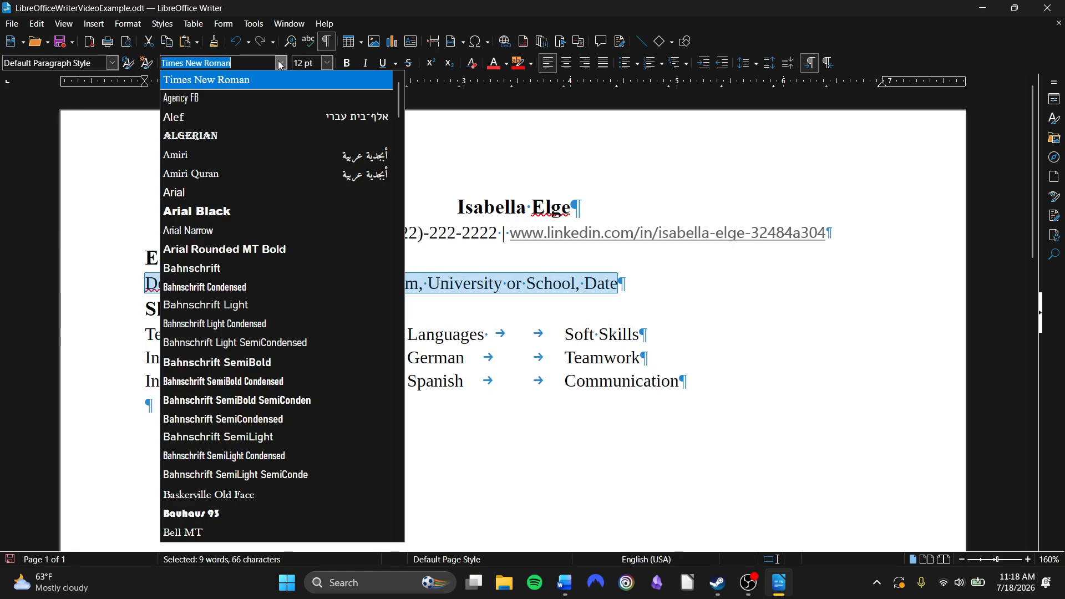
pyautogui.click(225, 84)
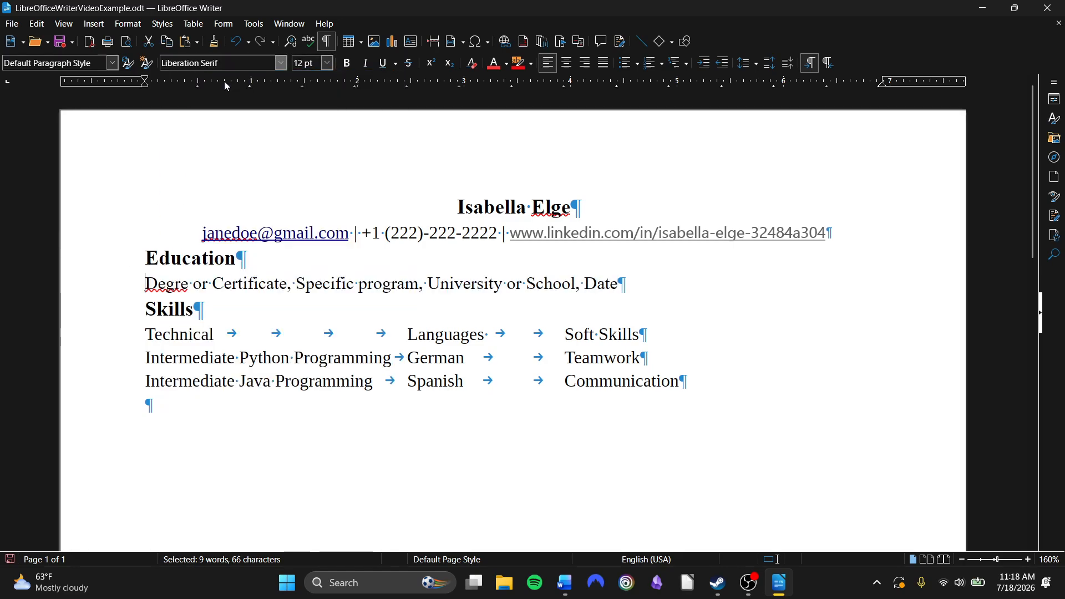
# Clone the degree line's formatting onto the two skills rows below the Skills row
pyautogui.click(281, 62)
pyautogui.click(274, 62)
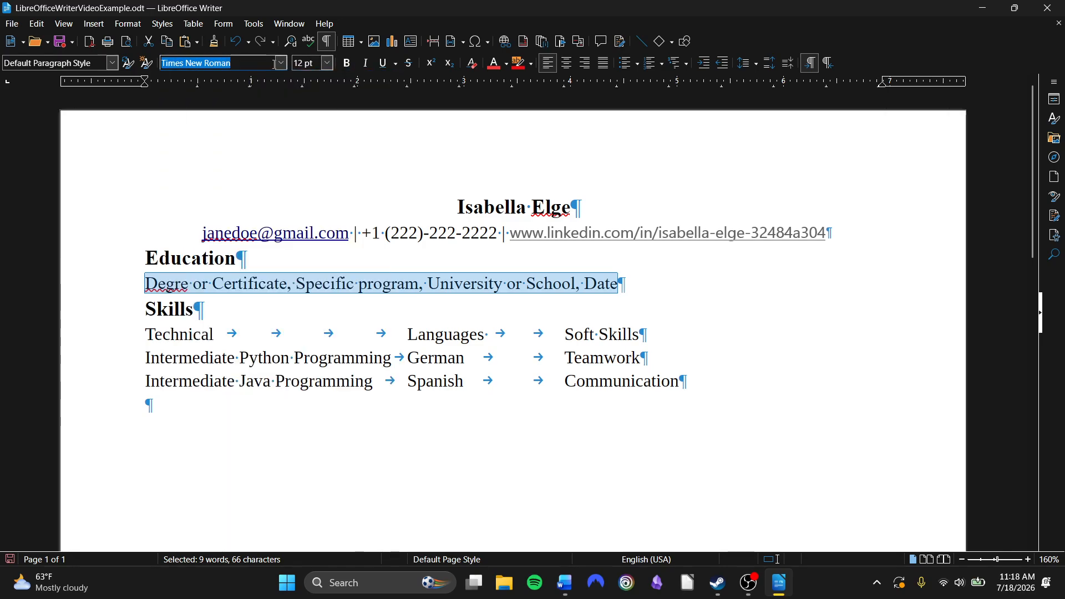
pyautogui.click(214, 42)
pyautogui.moveTo(690, 383)
pyautogui.mouseDown()
pyautogui.moveTo(469, 383)
pyautogui.moveTo(131, 352)
pyautogui.moveTo(134, 340)
pyautogui.mouseUp()
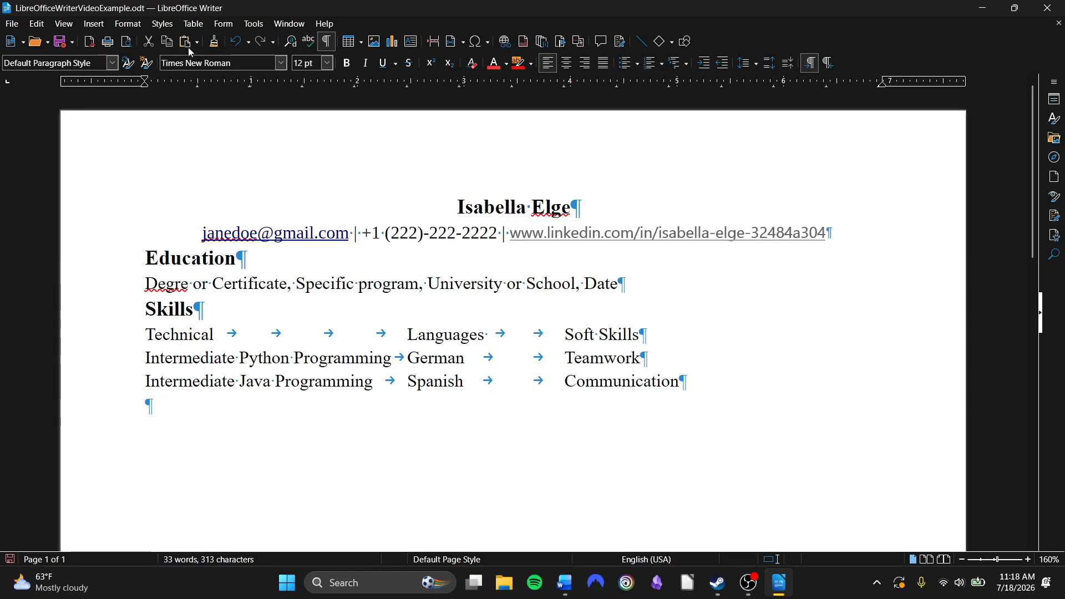
# Center the contact line with e-mail, phone and LinkedIn link
pyautogui.moveTo(202, 227)
pyautogui.mouseDown()
pyautogui.moveTo(856, 209)
pyautogui.moveTo(860, 242)
pyautogui.moveTo(847, 231)
pyautogui.mouseUp()
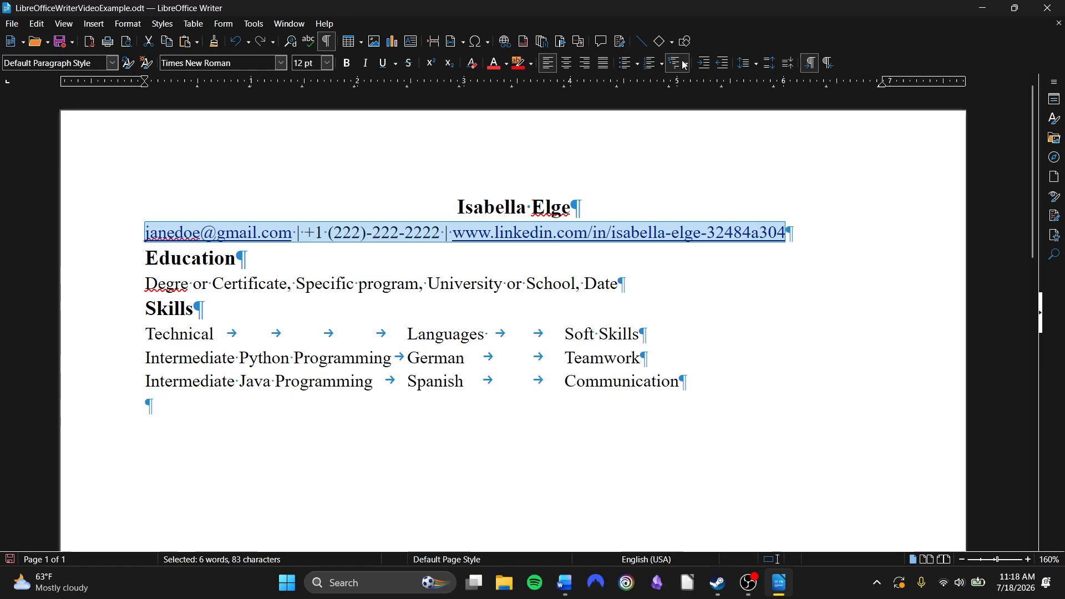
pyautogui.click(567, 62)
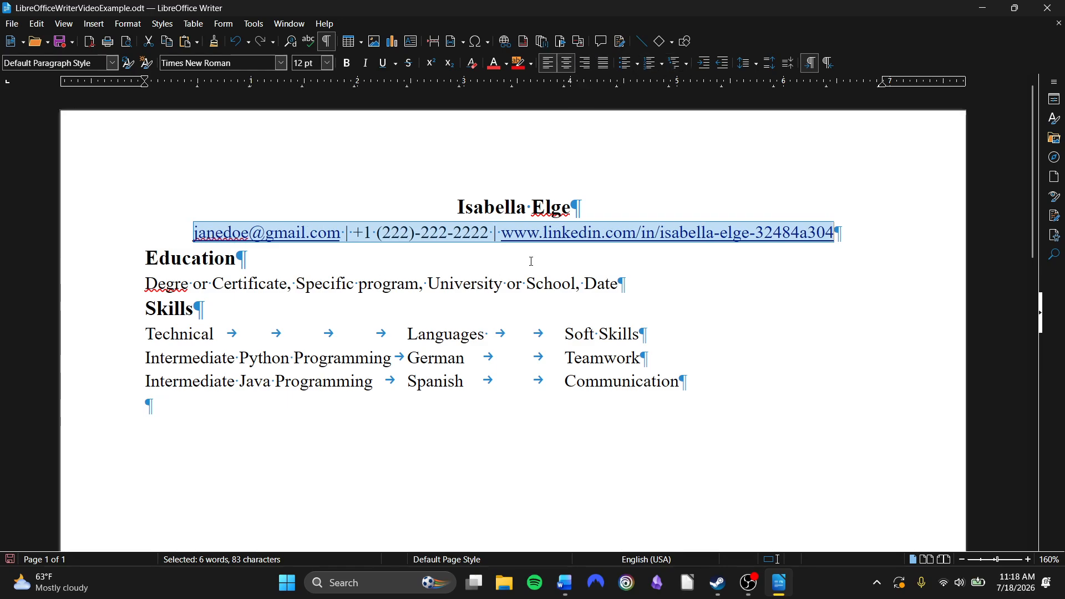
pyautogui.click(427, 283)
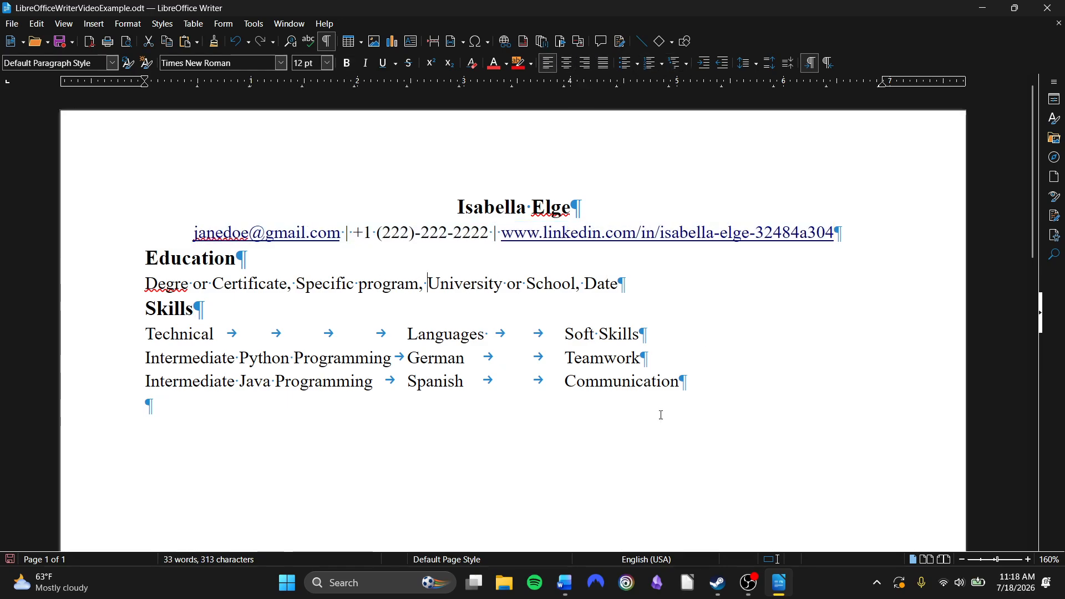
# Try adding a header to the default page style
pyautogui.click(170, 310)
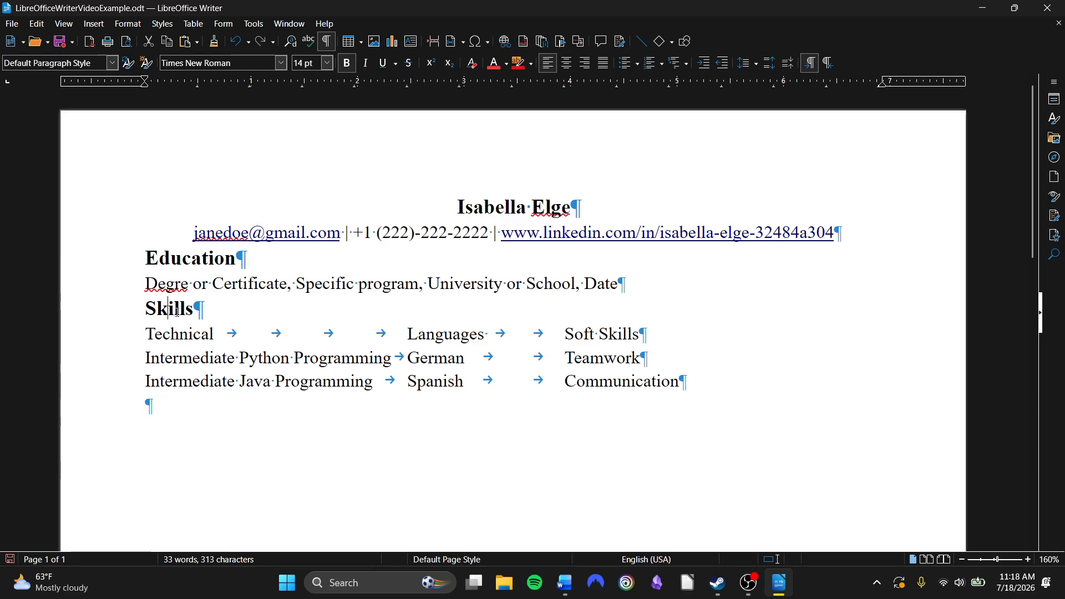
pyautogui.click(181, 315)
pyautogui.click(133, 25)
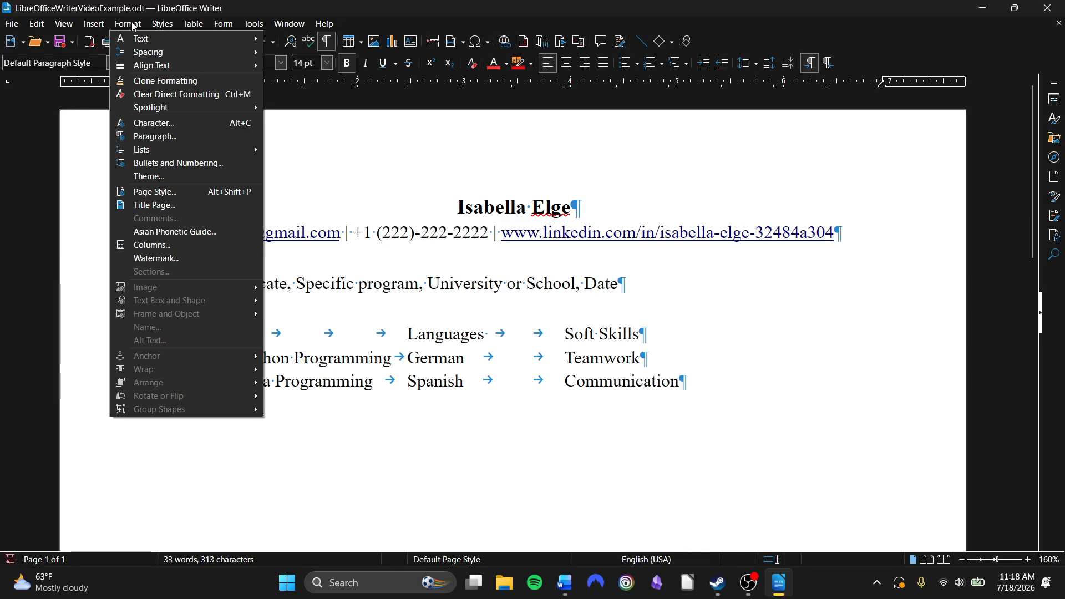
pyautogui.moveTo(92, 25)
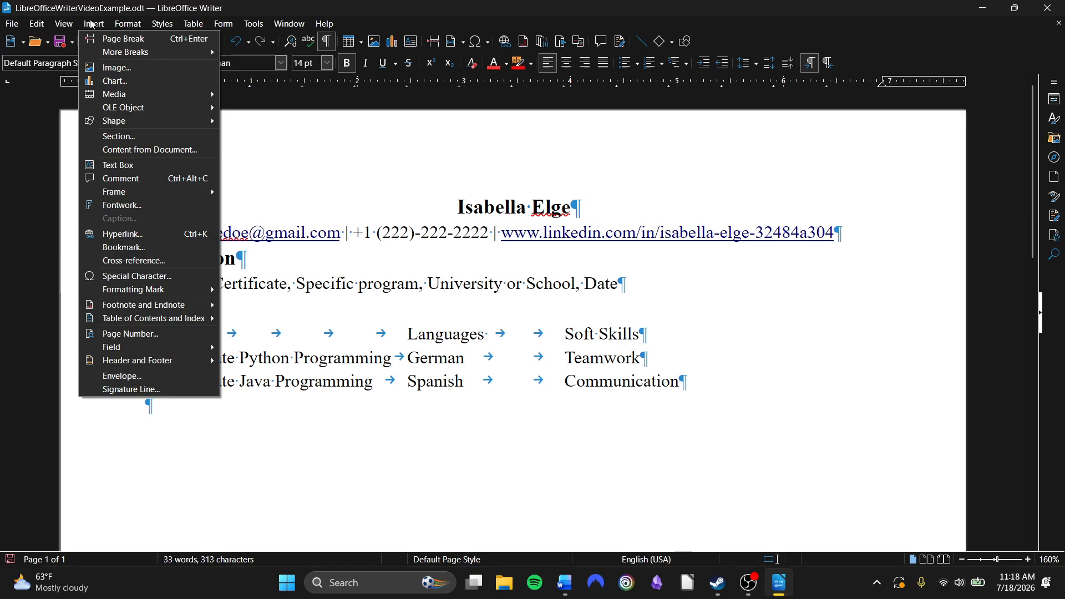
pyautogui.click(92, 25)
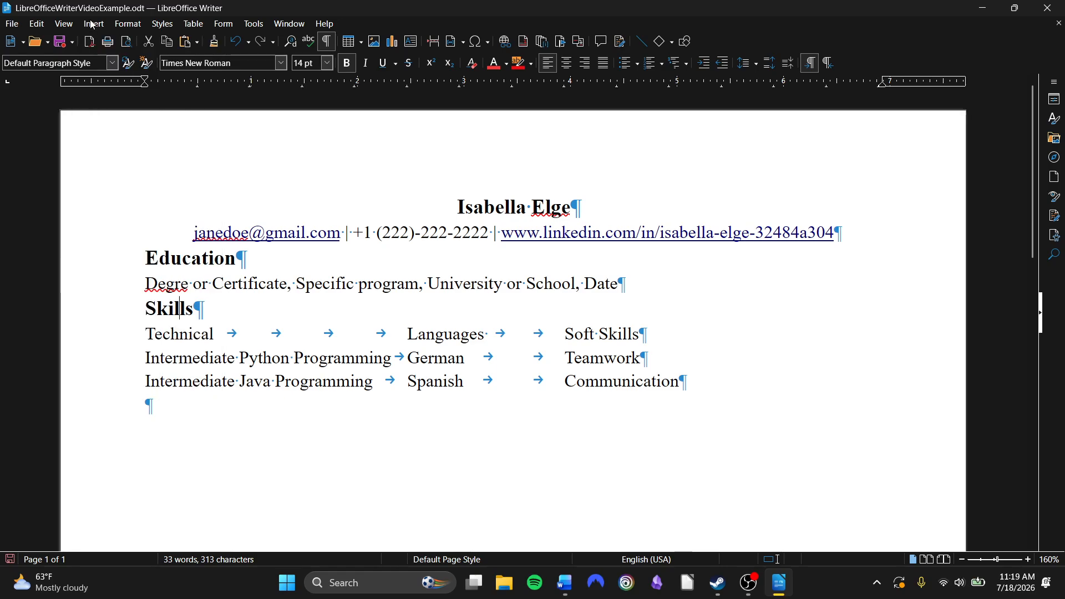
pyautogui.click(92, 25)
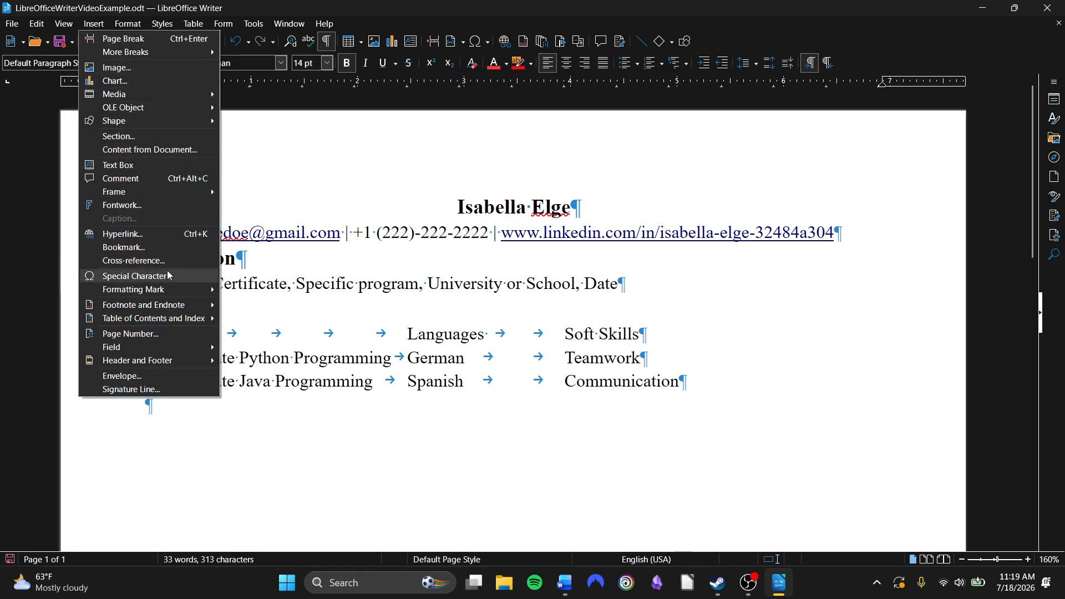
pyautogui.moveTo(172, 307)
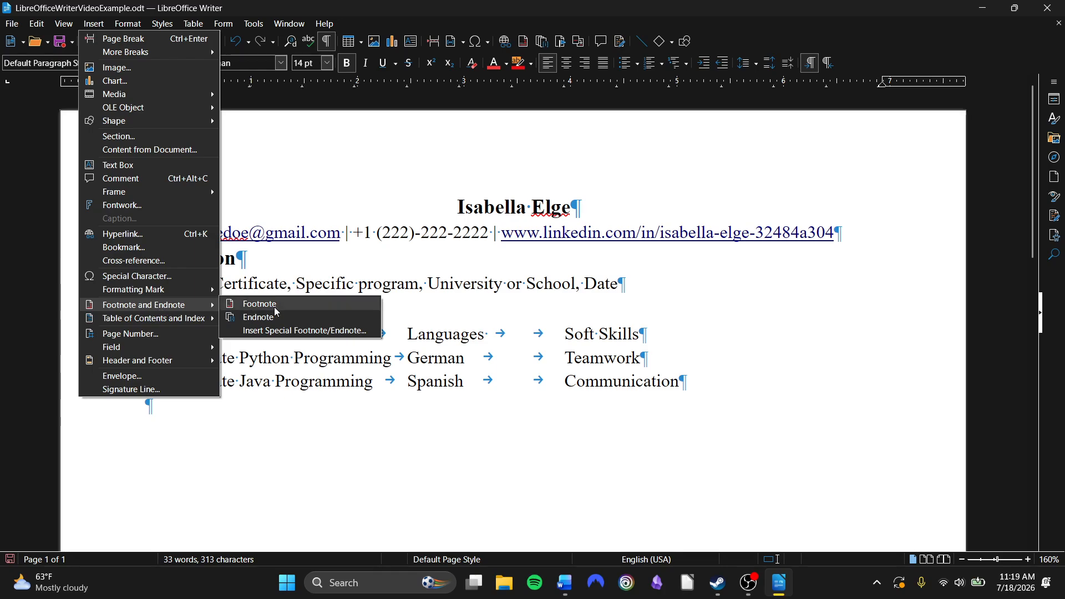
pyautogui.moveTo(144, 364)
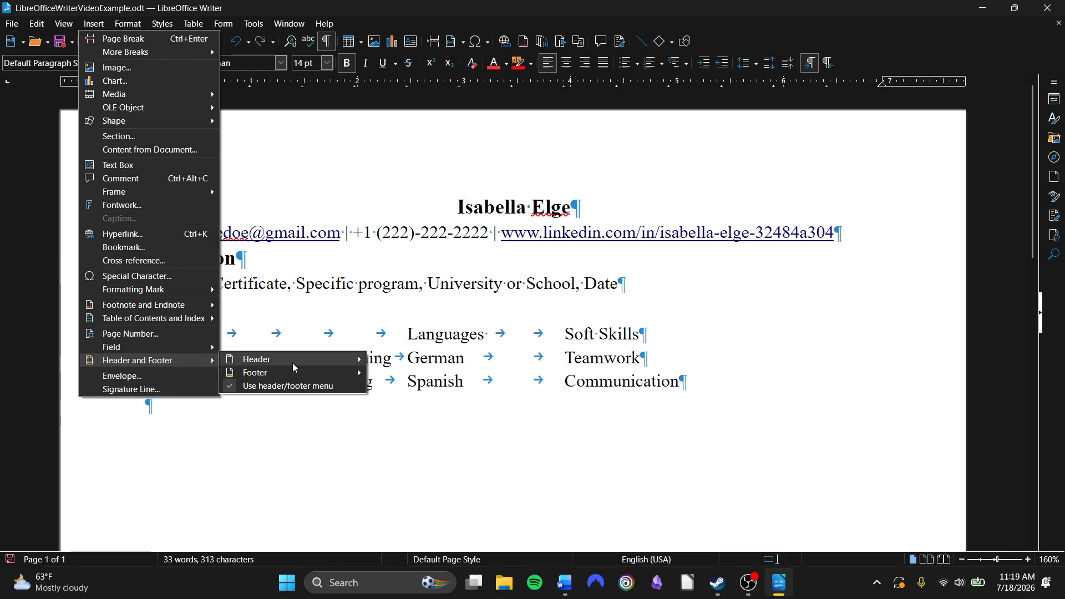
pyautogui.moveTo(292, 363)
pyautogui.click(416, 359)
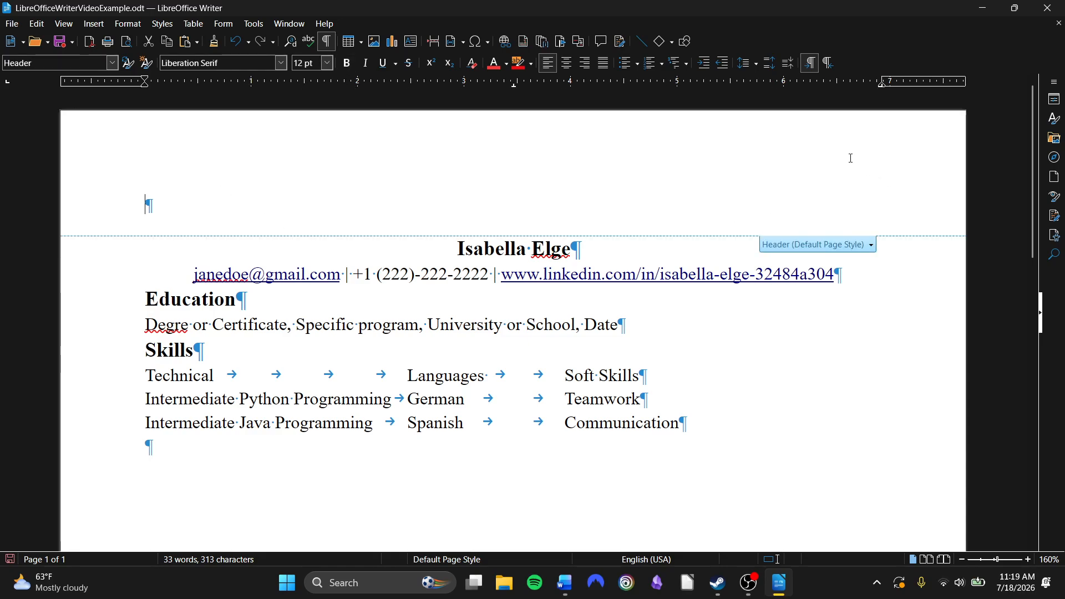
pyautogui.click(237, 41)
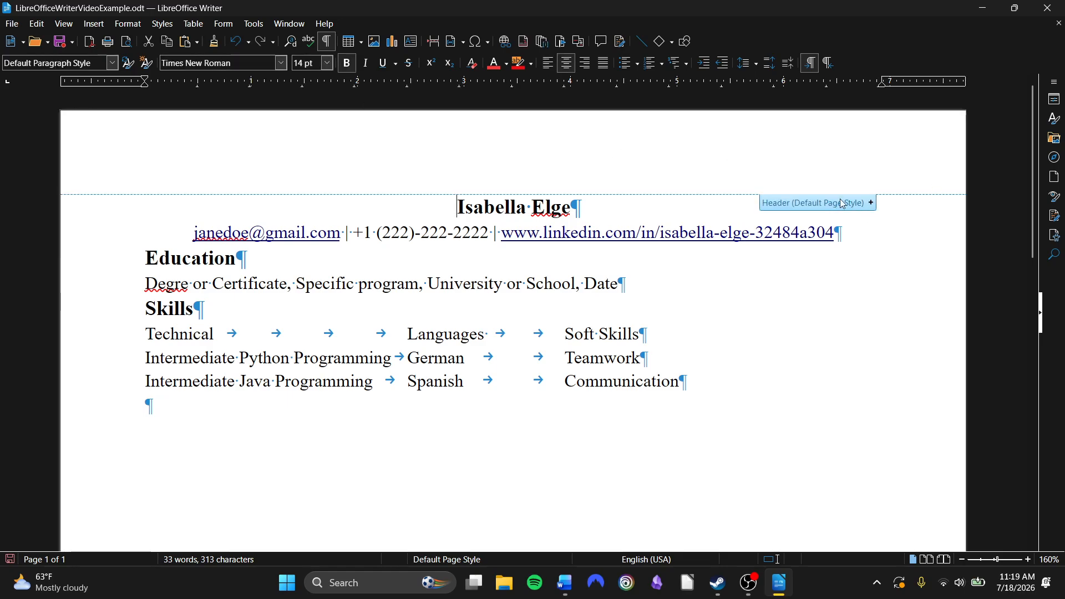
# Try adding a header containing a page number field
pyautogui.click(871, 202)
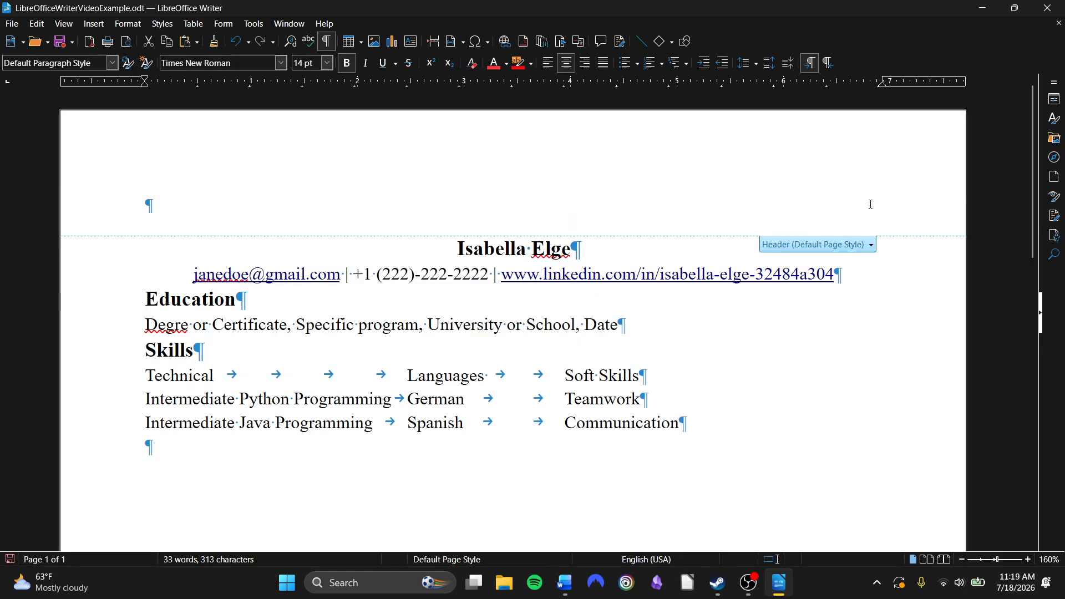
pyautogui.click(870, 246)
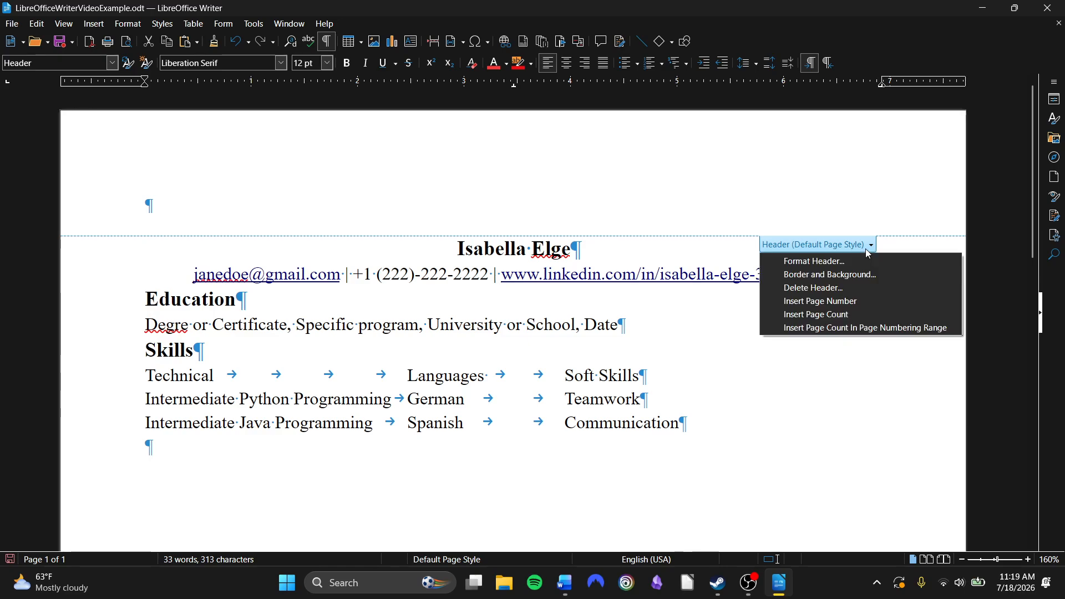
pyautogui.click(799, 300)
pyautogui.scroll(-3, 493, 229)
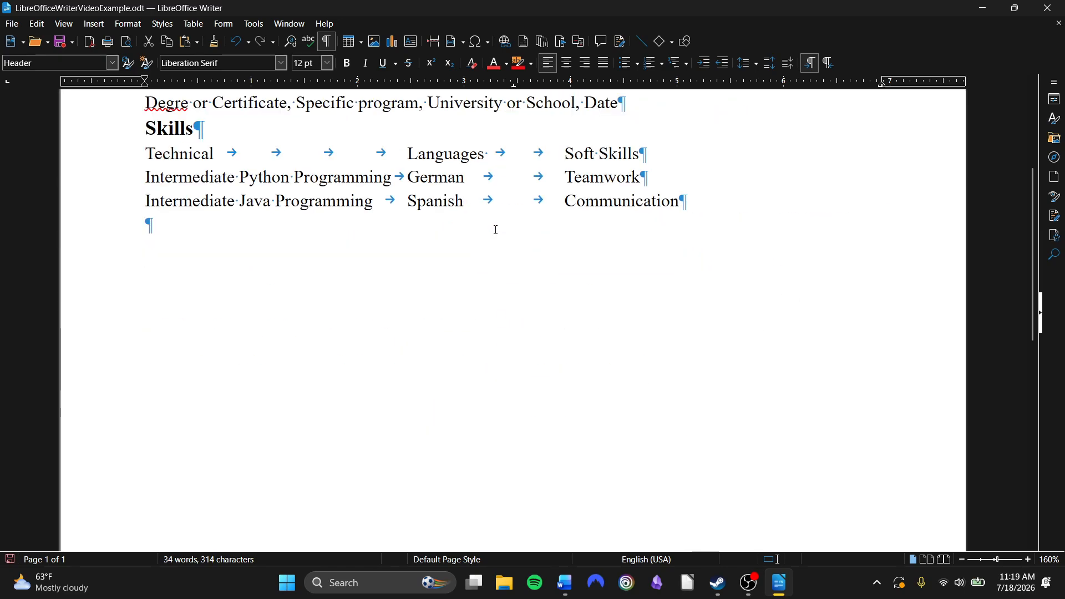
pyautogui.click(494, 230)
pyautogui.scroll(3, 592, 321)
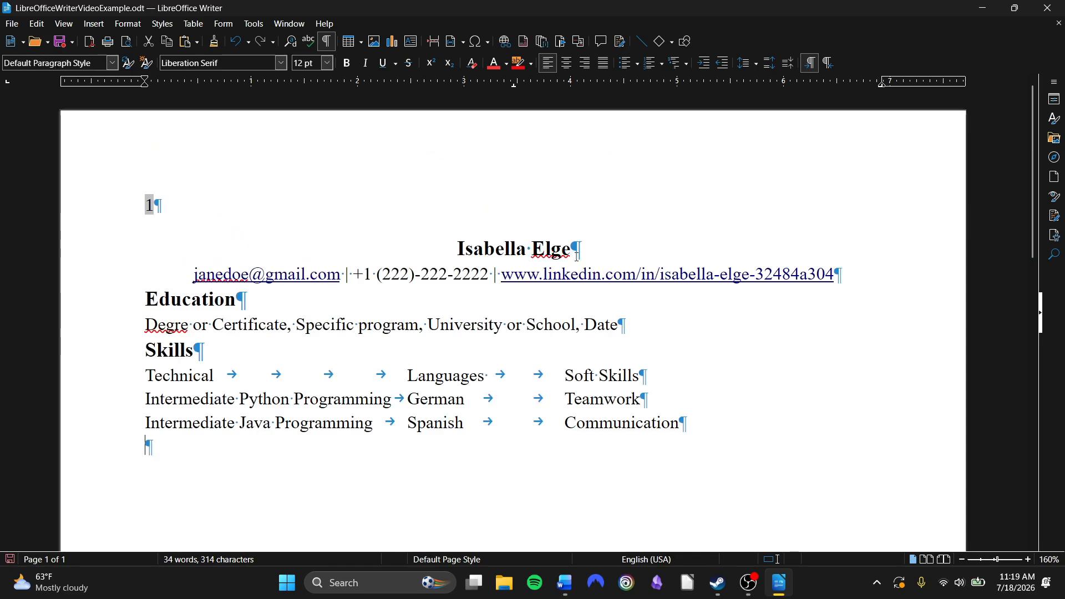
pyautogui.click(702, 300)
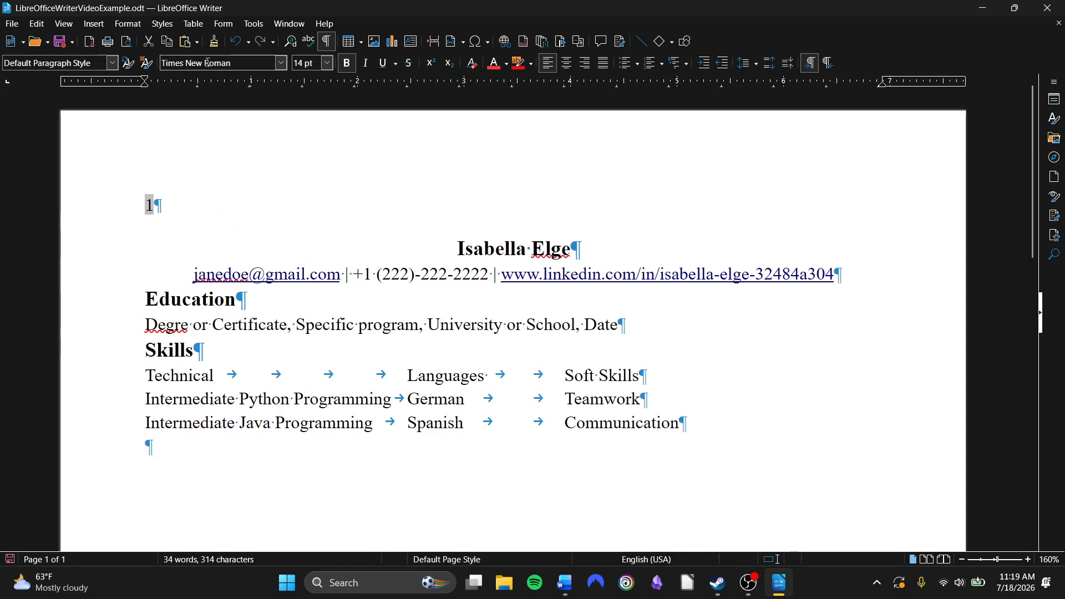
pyautogui.click(247, 48)
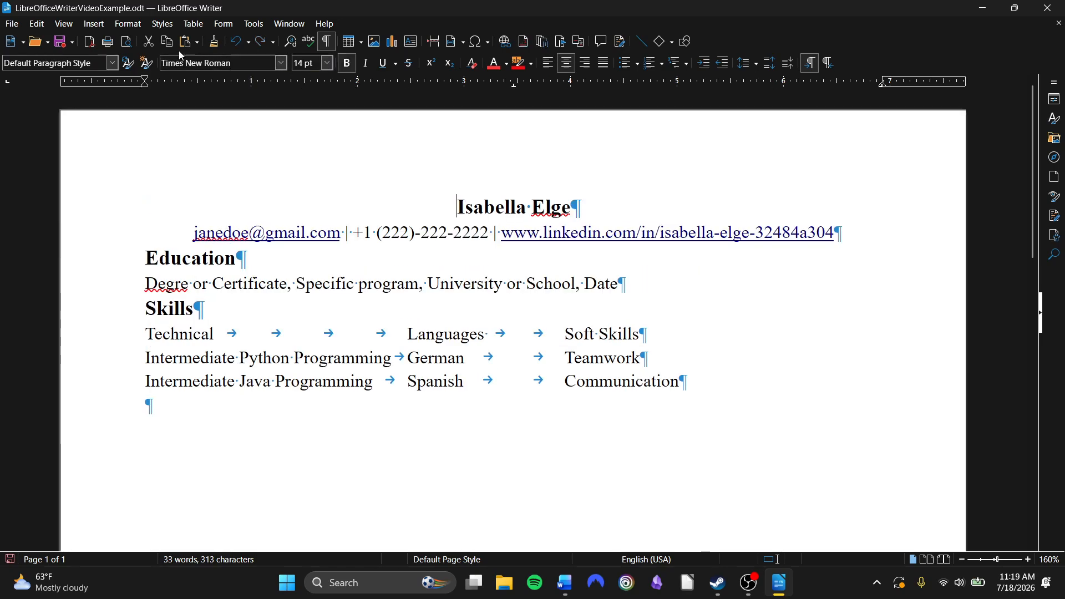
# Insert page numbers at the top of the page in the header, left-aligned, in 1, 2, 3 format
pyautogui.click(96, 25)
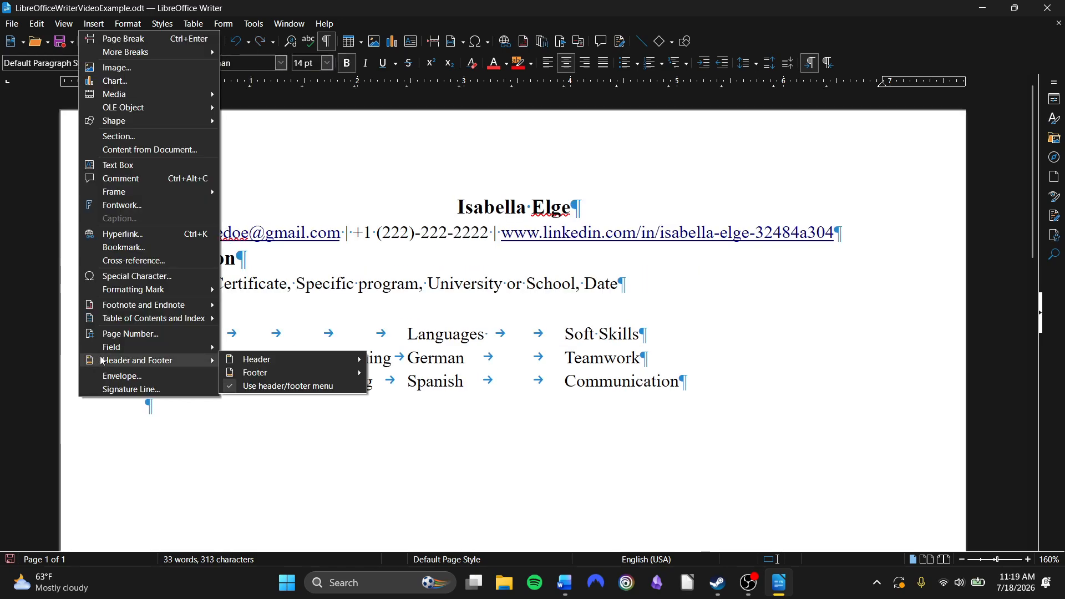
pyautogui.click(128, 335)
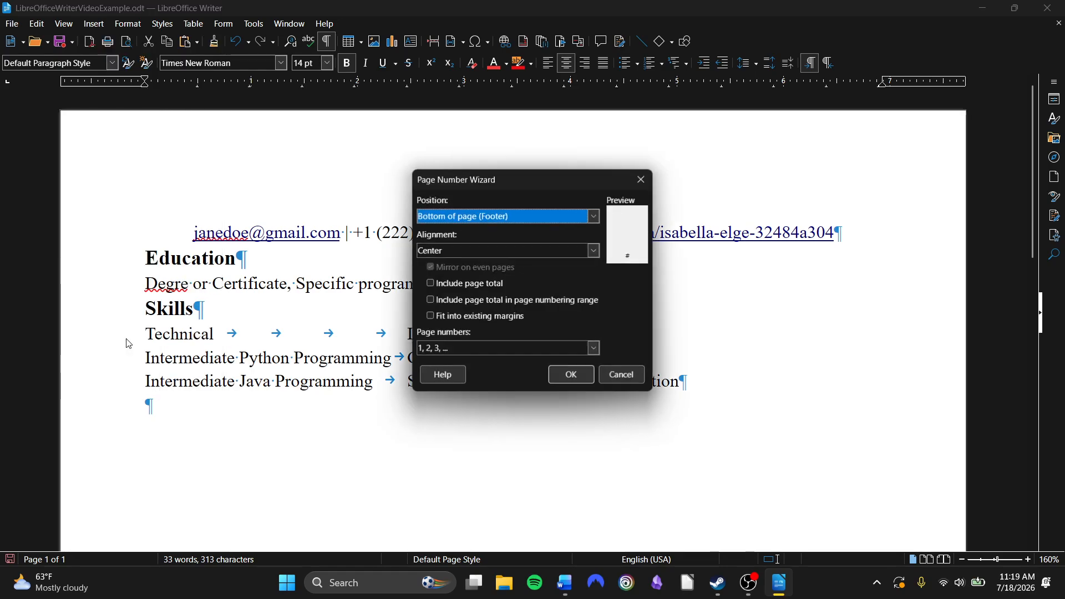
pyautogui.click(596, 218)
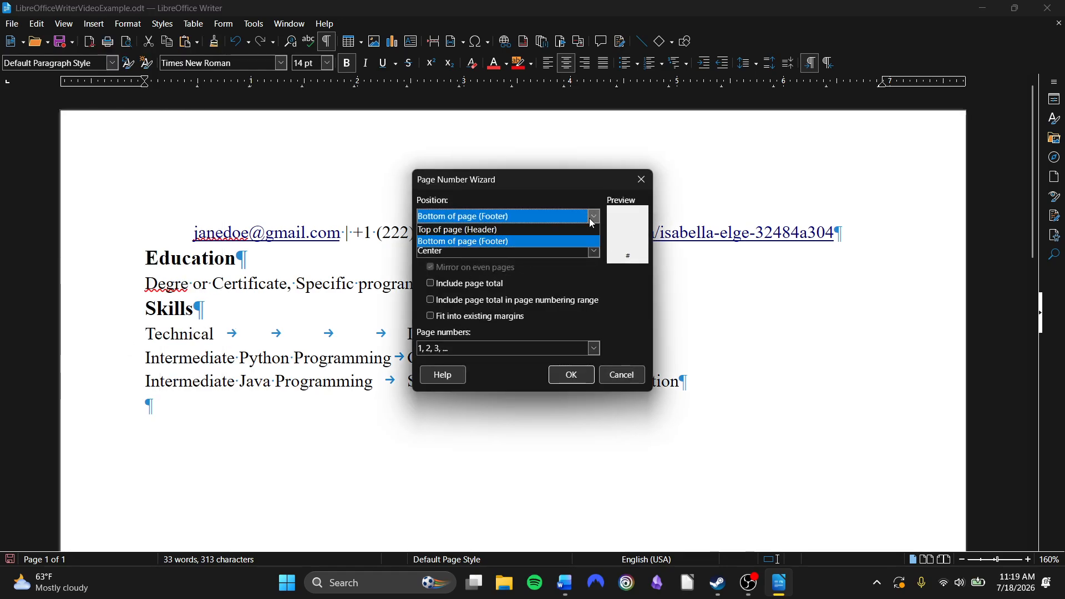
pyautogui.click(512, 229)
pyautogui.click(515, 252)
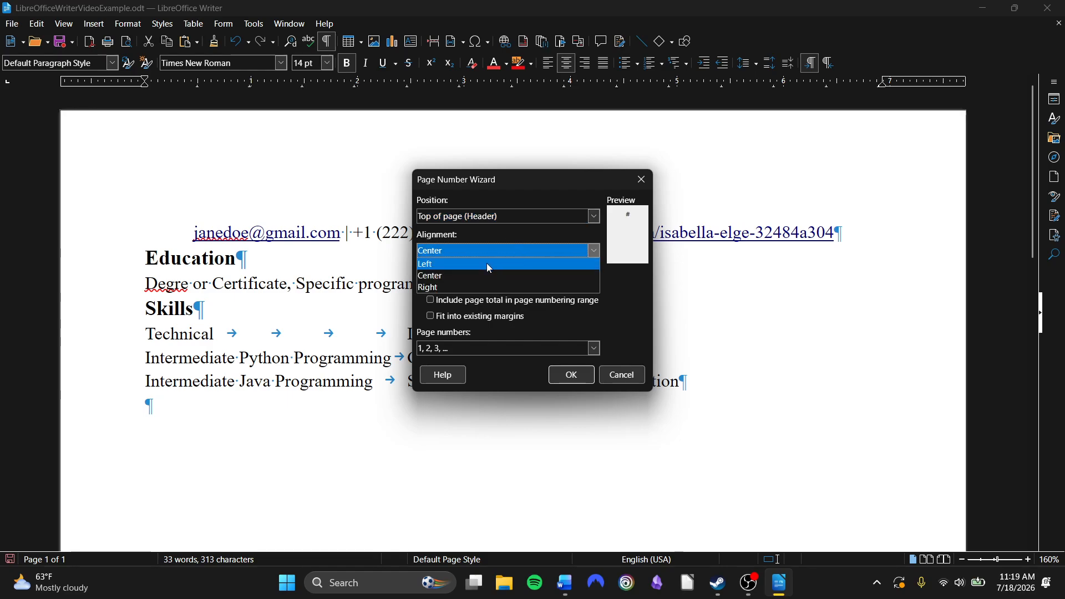
pyautogui.click(488, 265)
pyautogui.click(524, 349)
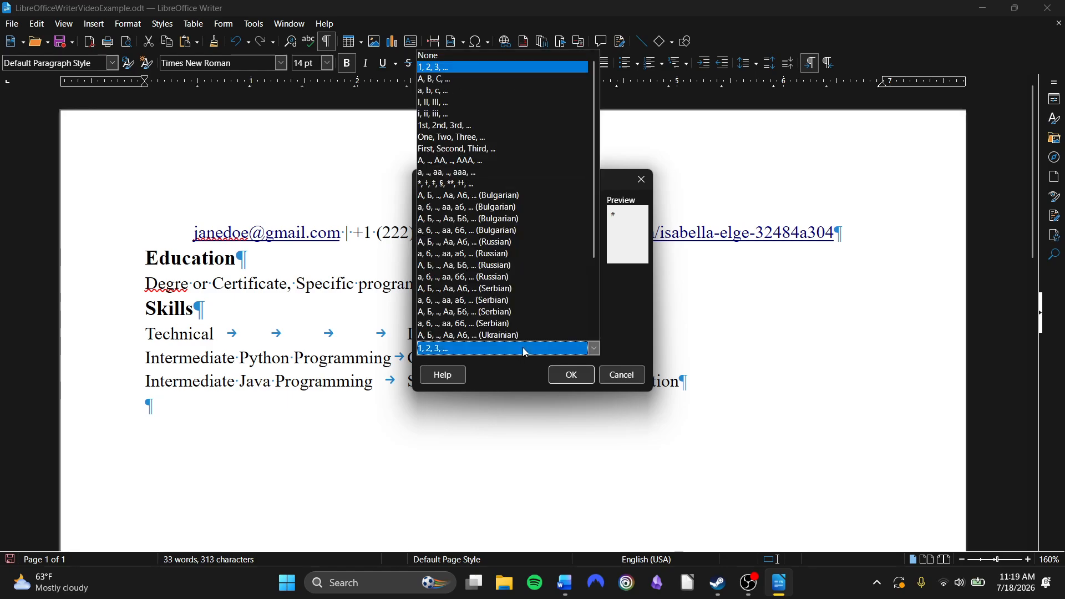
pyautogui.scroll(-3, 548, 314)
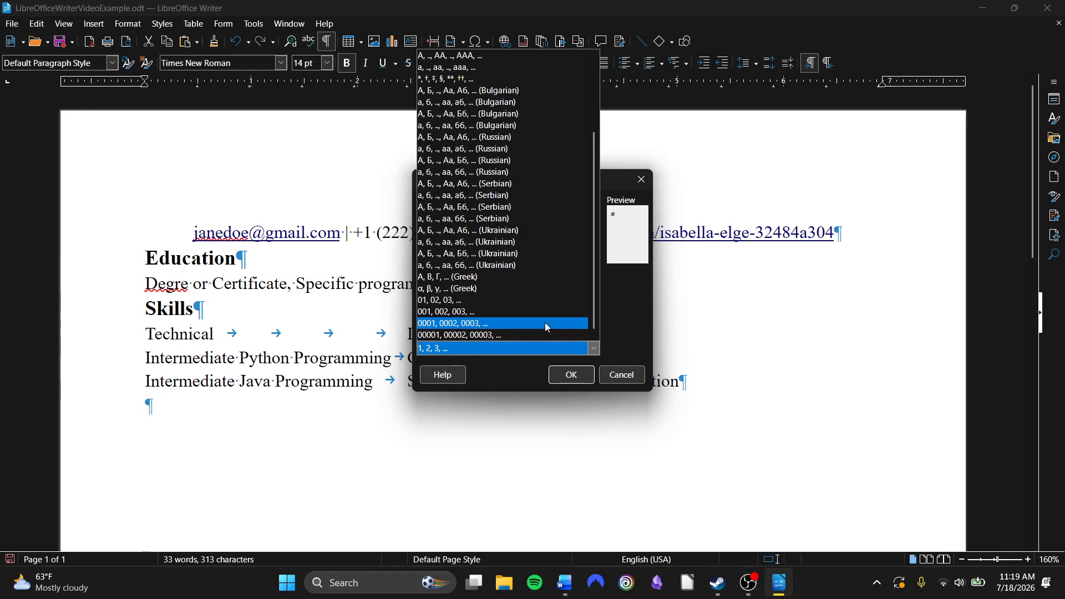
pyautogui.scroll(3, 544, 322)
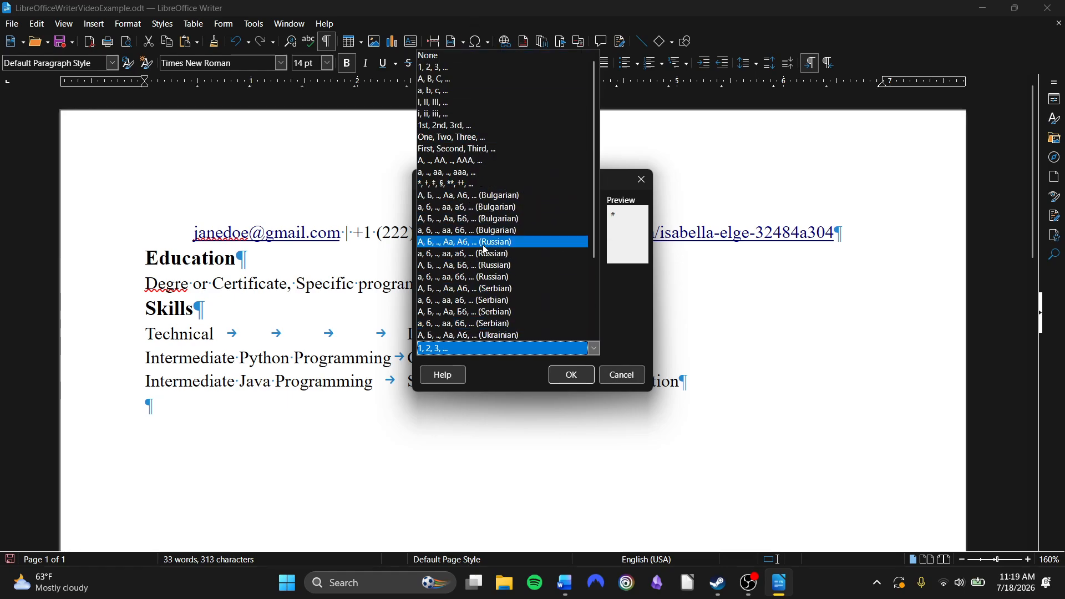
pyautogui.scroll(-3, 505, 277)
pyautogui.scroll(3, 499, 211)
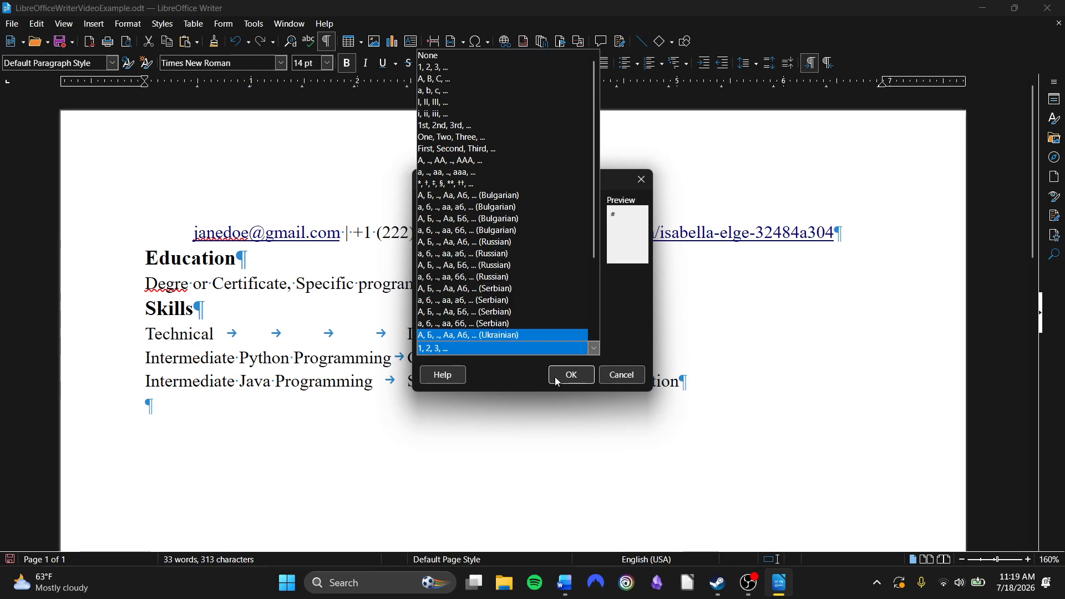
pyautogui.click(595, 349)
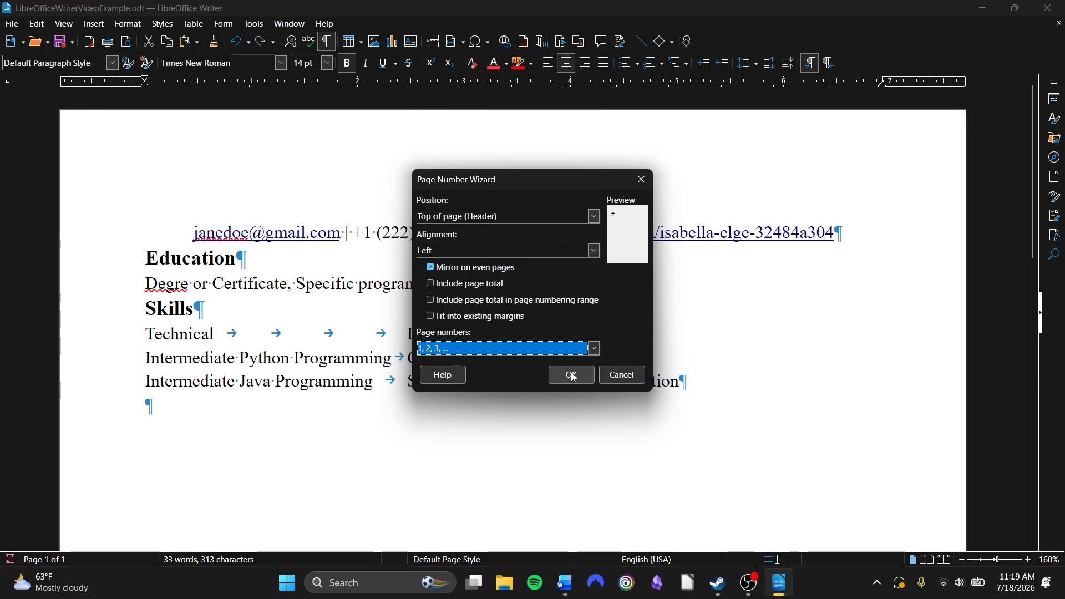
pyautogui.click(564, 374)
# Insert a page break at the empty last line of the resume
pyautogui.click(361, 172)
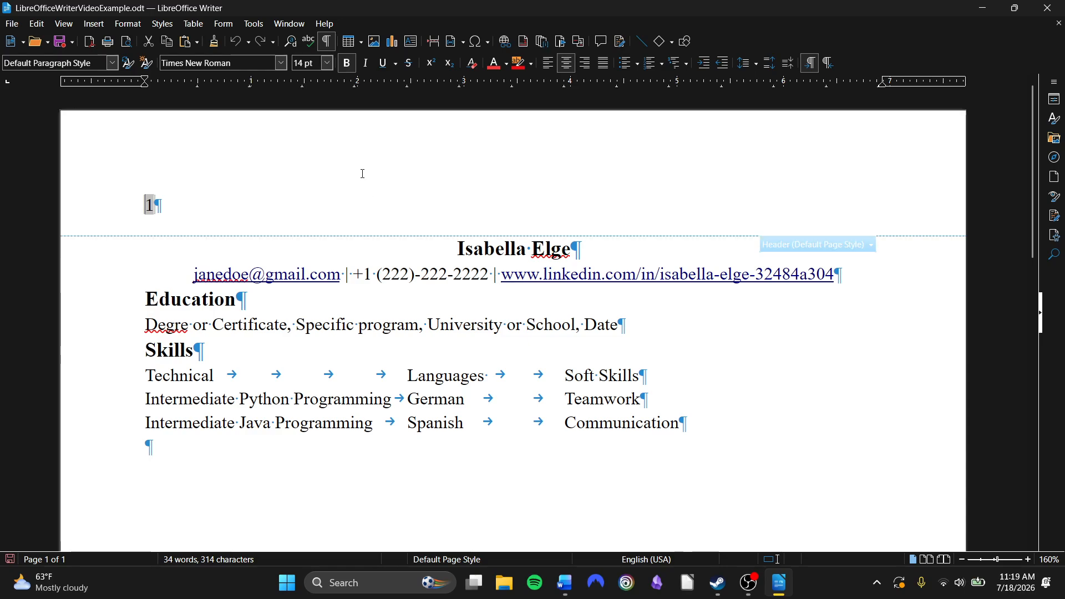
pyautogui.click(146, 351)
pyautogui.scroll(-10, 244, 332)
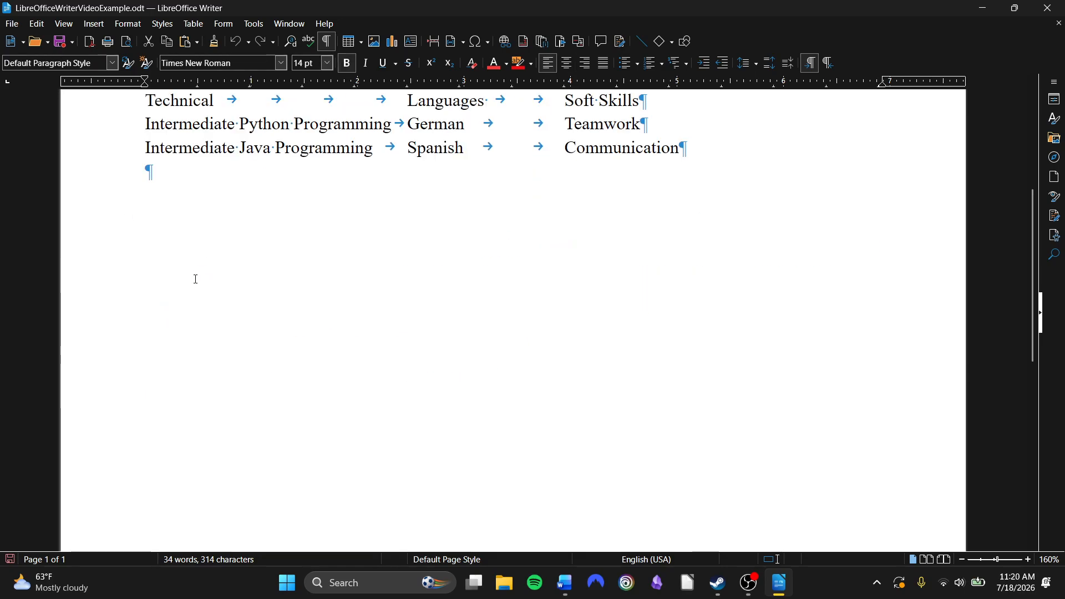
pyautogui.scroll(10, 321, 353)
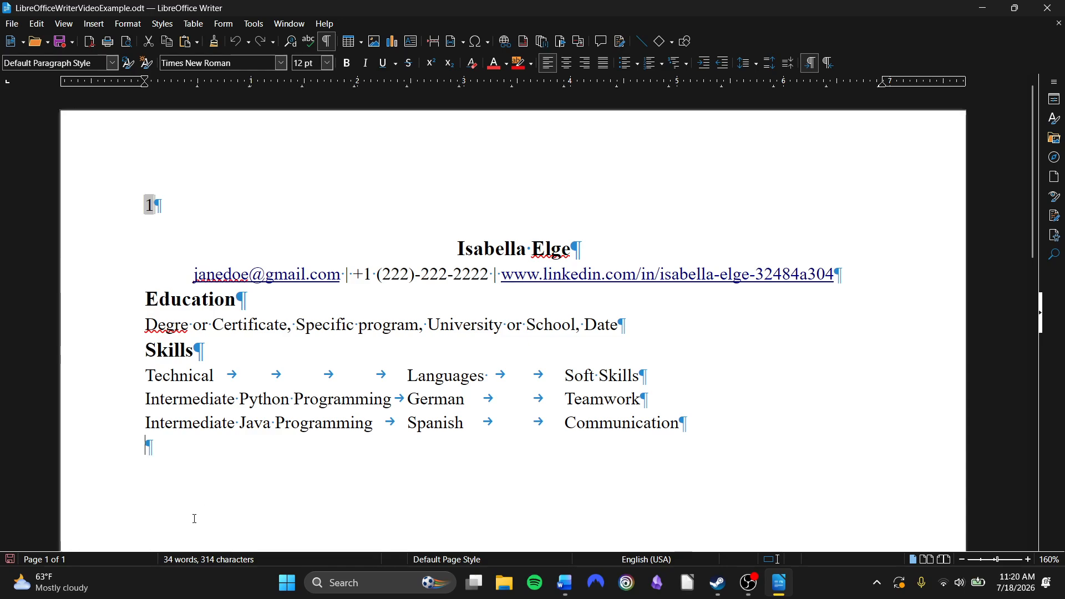
pyautogui.click(93, 24)
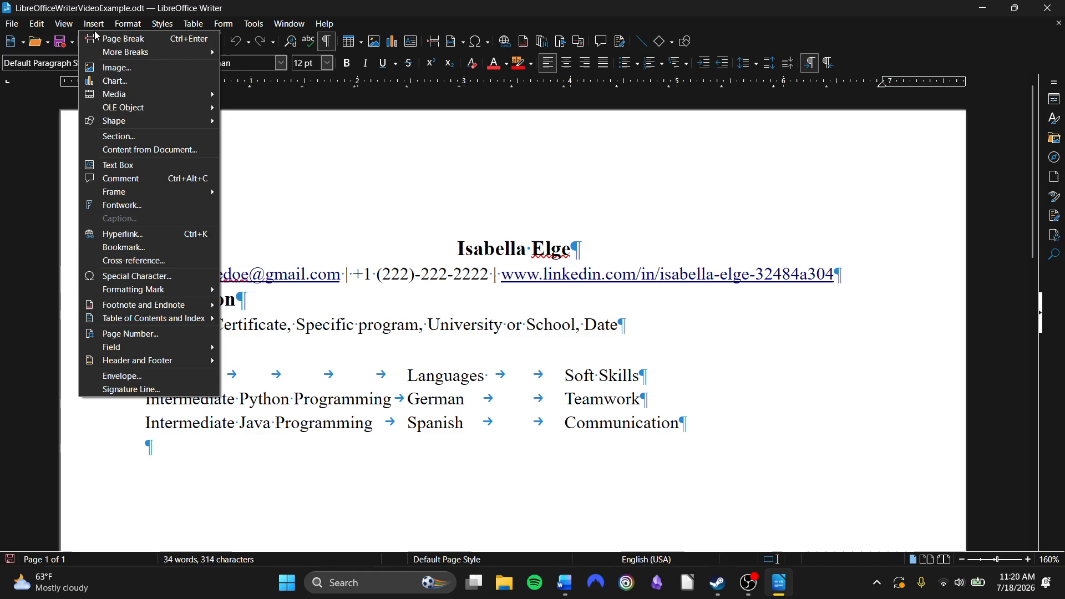
pyautogui.click(98, 39)
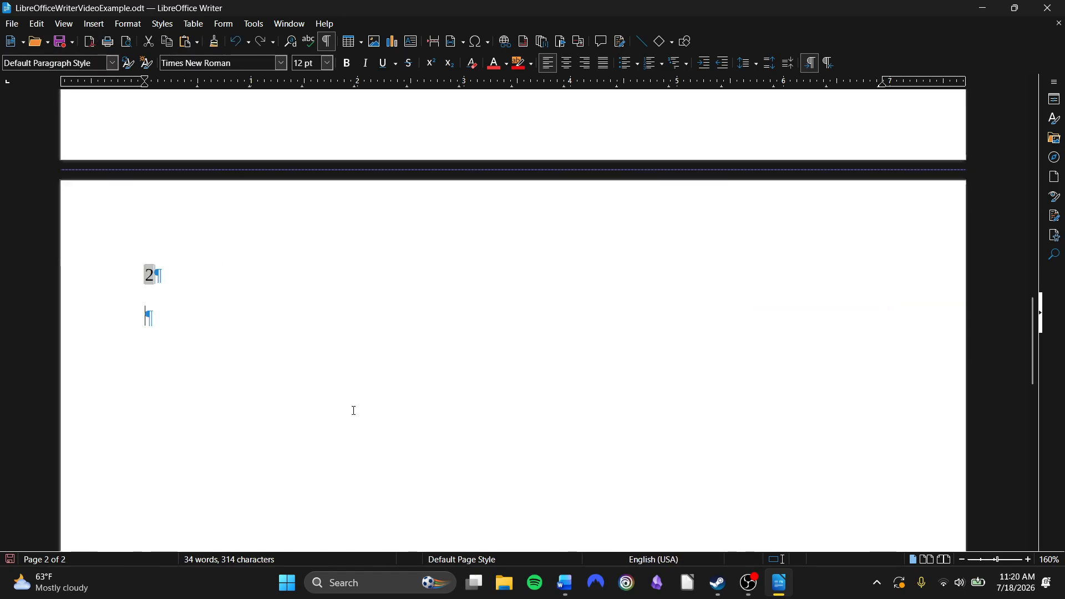
pyautogui.scroll(10, 167, 389)
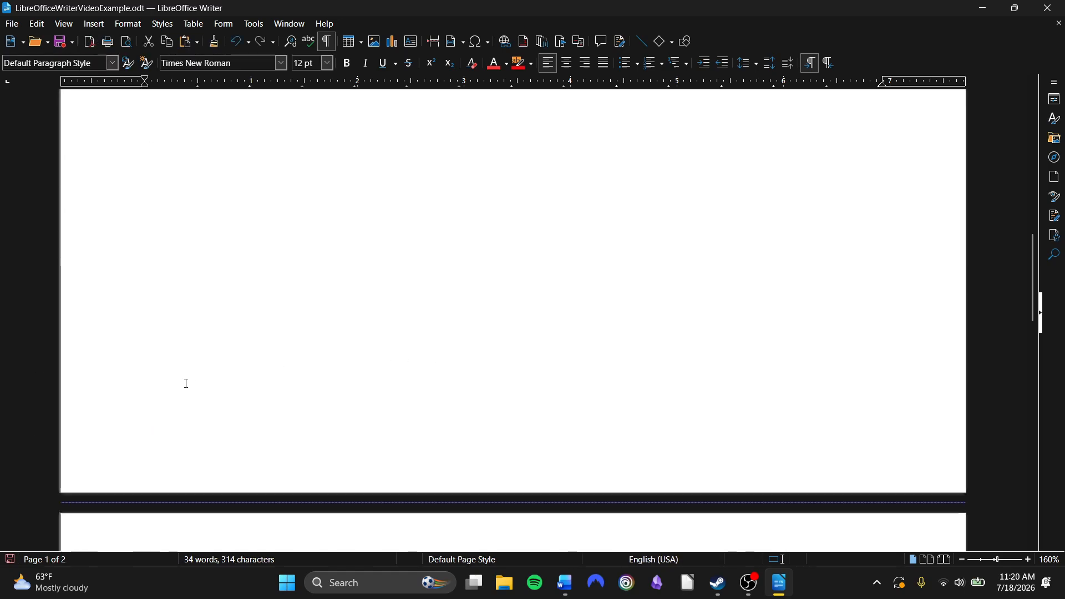
pyautogui.click(89, 24)
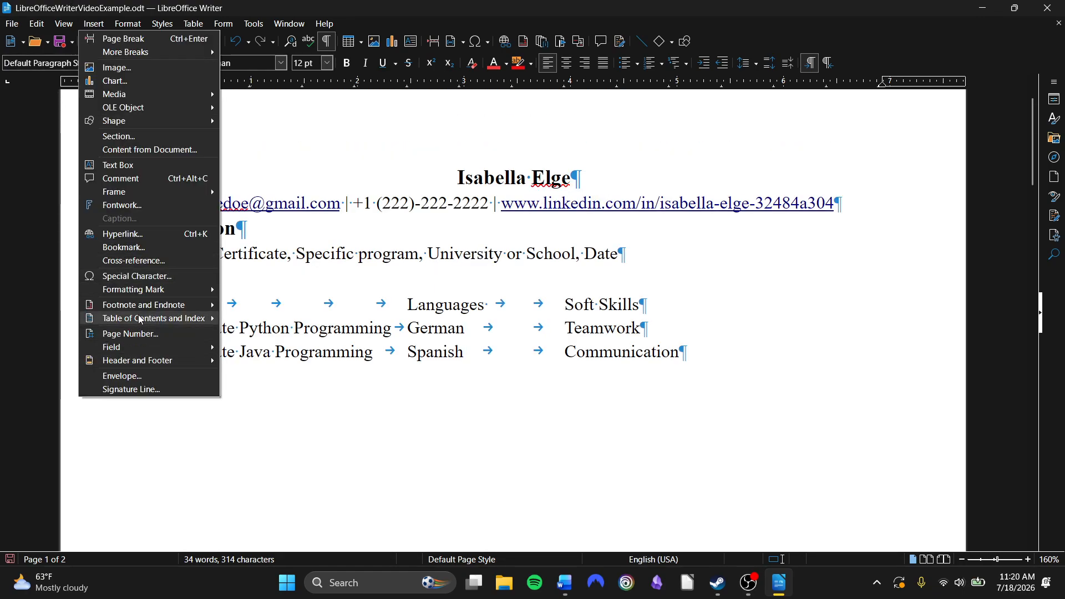
pyautogui.moveTo(161, 361)
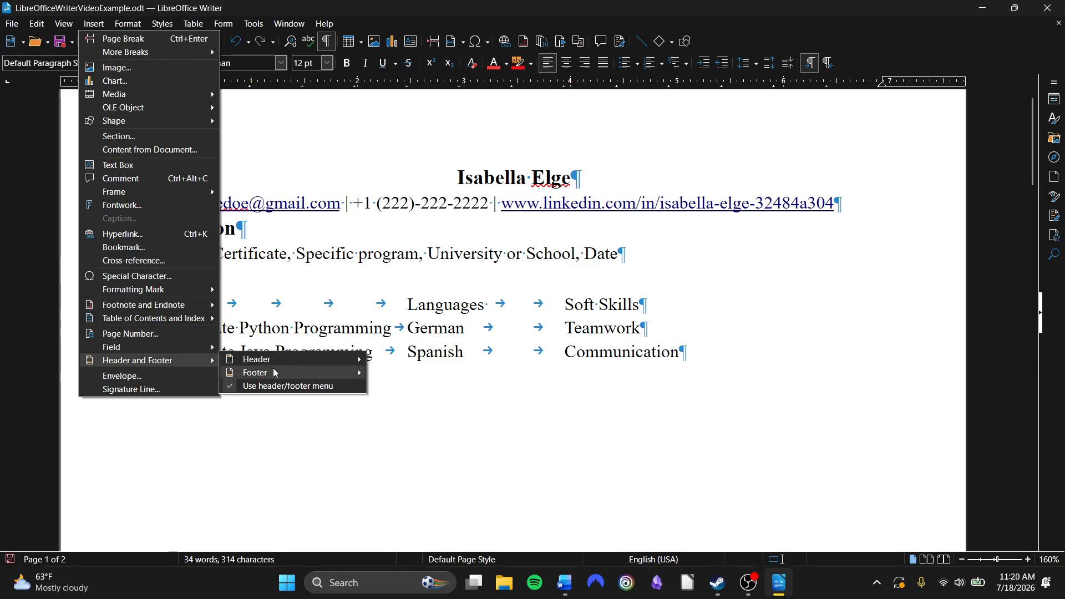
pyautogui.moveTo(276, 372)
pyautogui.click(689, 303)
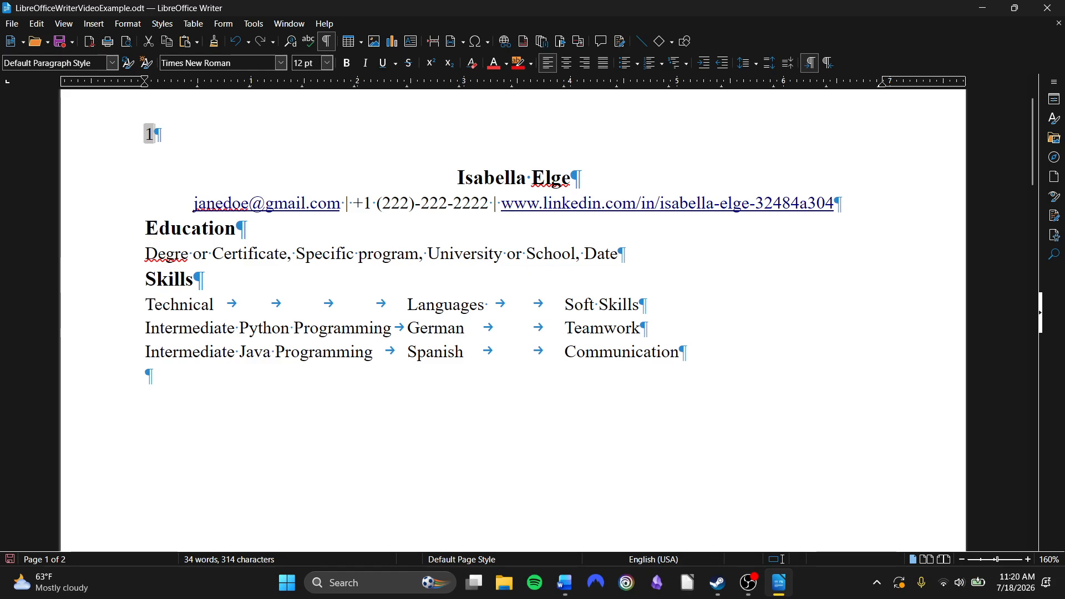
pyautogui.click(387, 142)
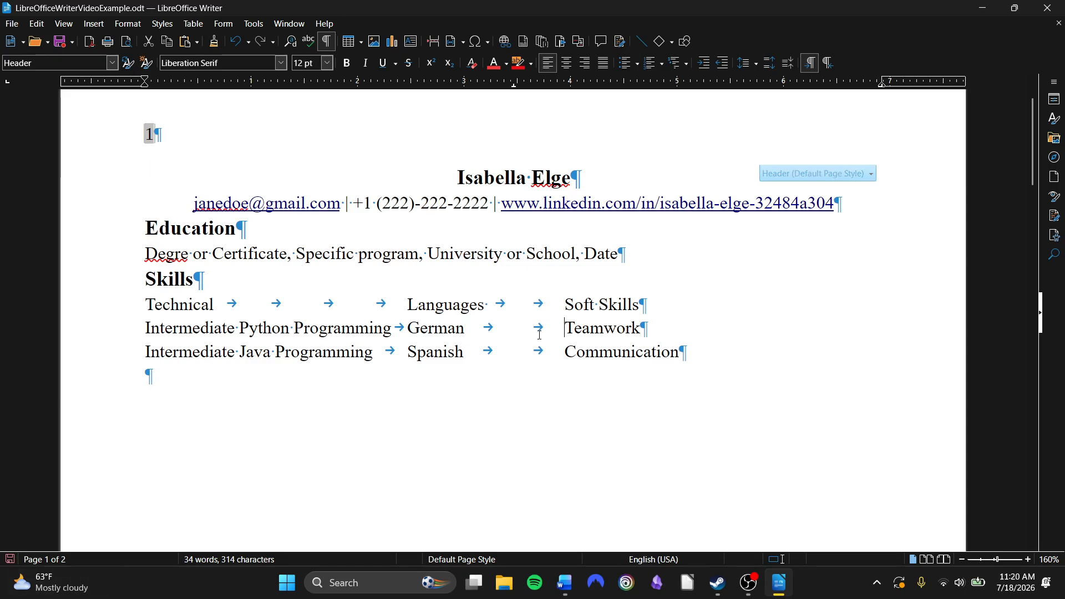
pyautogui.click(565, 328)
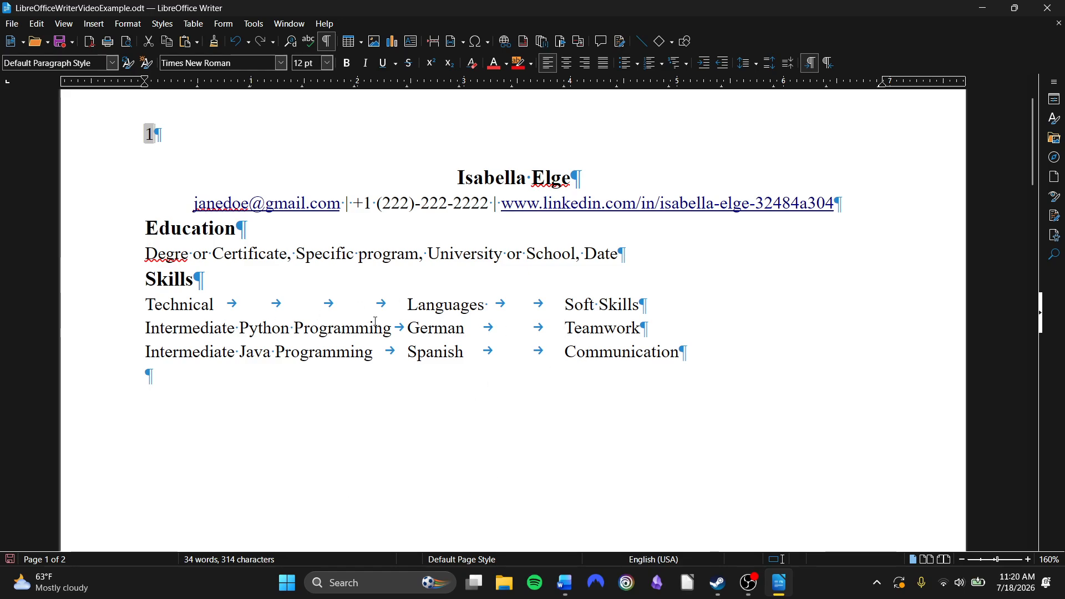
# Add two empty paragraphs below the skills list and place the cursor on the last empty line
pyautogui.click(750, 368)
pyautogui.press('Return')
pyautogui.press('Return')
pyautogui.scroll(-1, 151, 361)
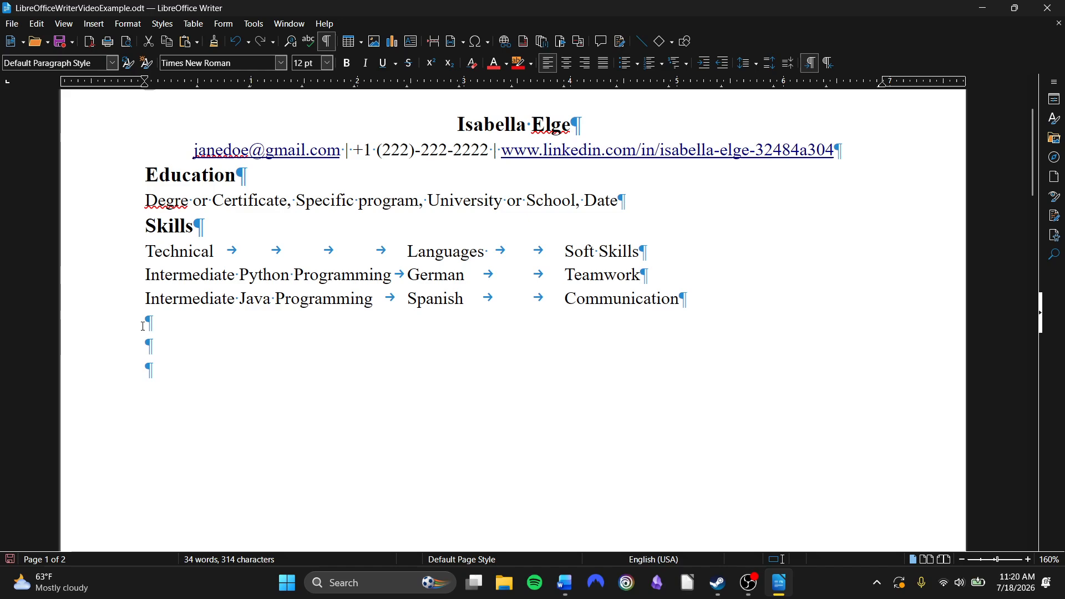
pyautogui.moveTo(144, 325); pyautogui.dragTo(169, 377)
pyautogui.click(166, 377)
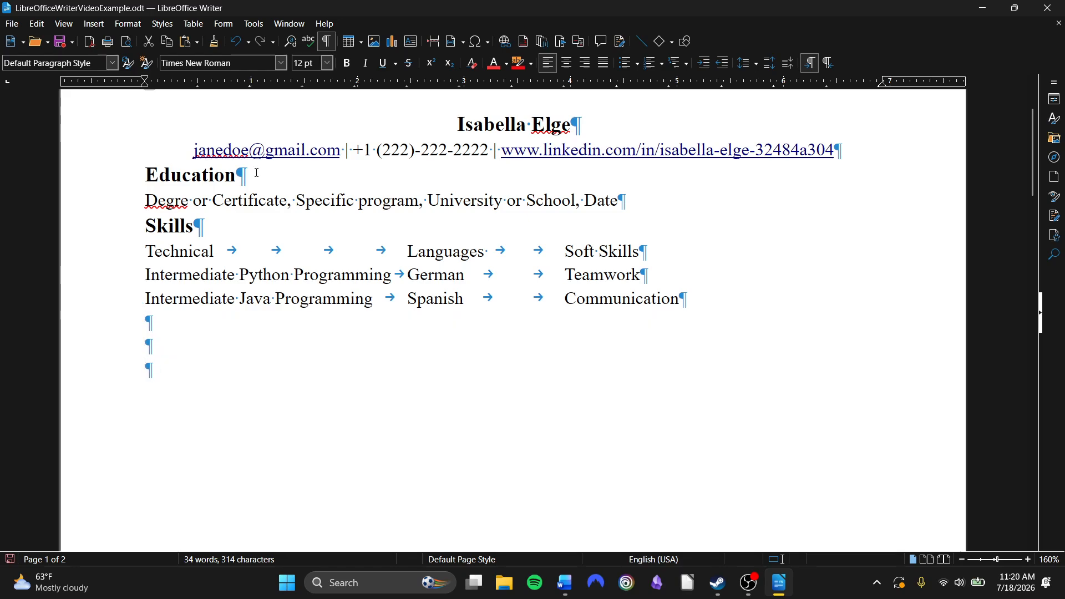
# Insert the image ITS MEEEEEE.jpeg from the Pictures folder at the cursor
pyautogui.click(376, 41)
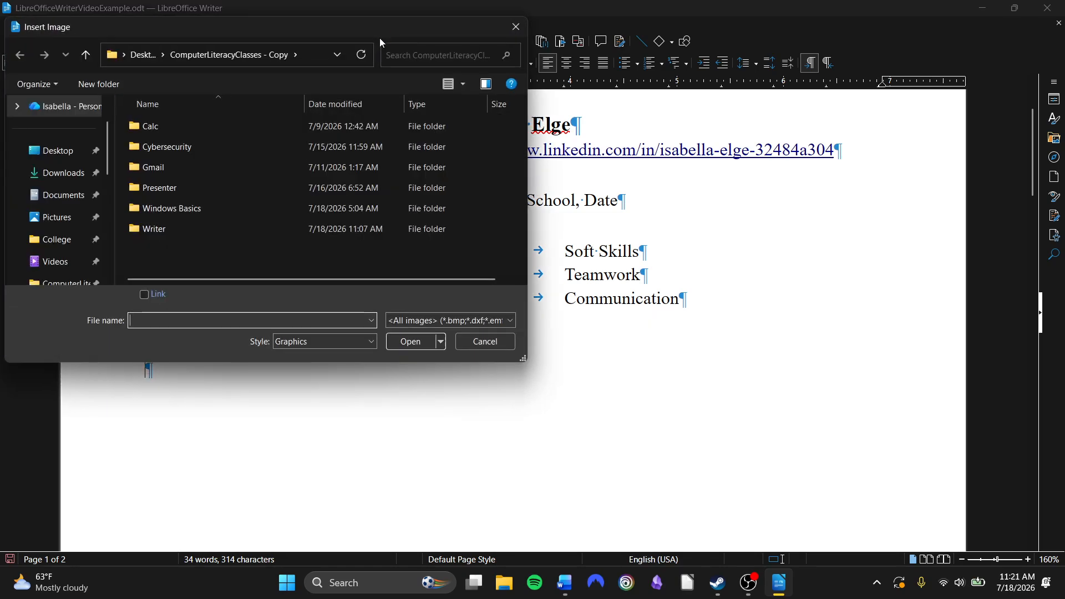
pyautogui.scroll(-1, 62, 237)
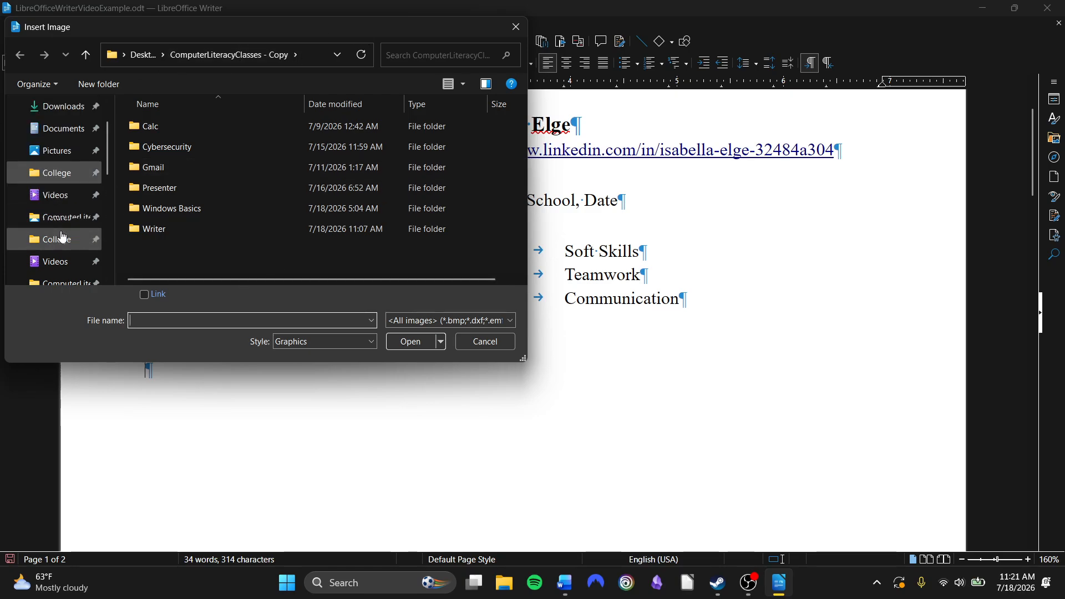
pyautogui.scroll(-1, 80, 261)
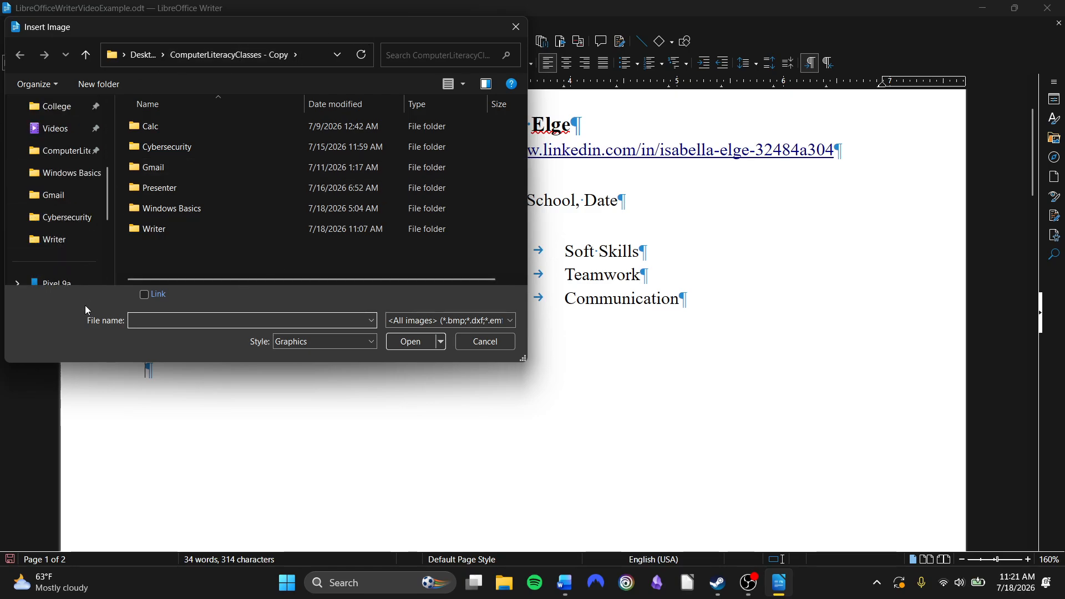
pyautogui.click(60, 154)
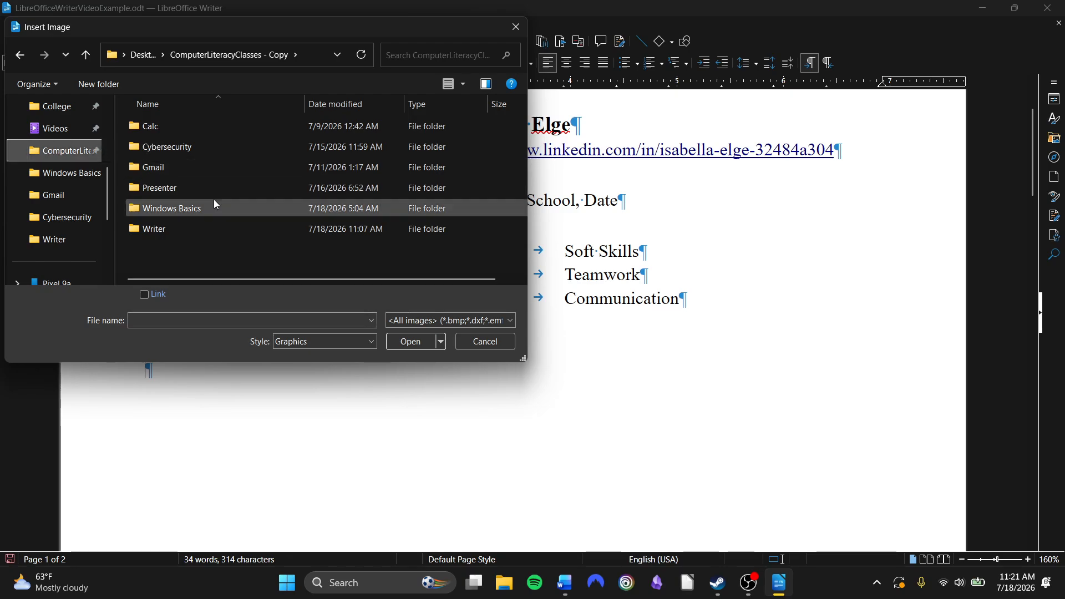
pyautogui.doubleClick(181, 227)
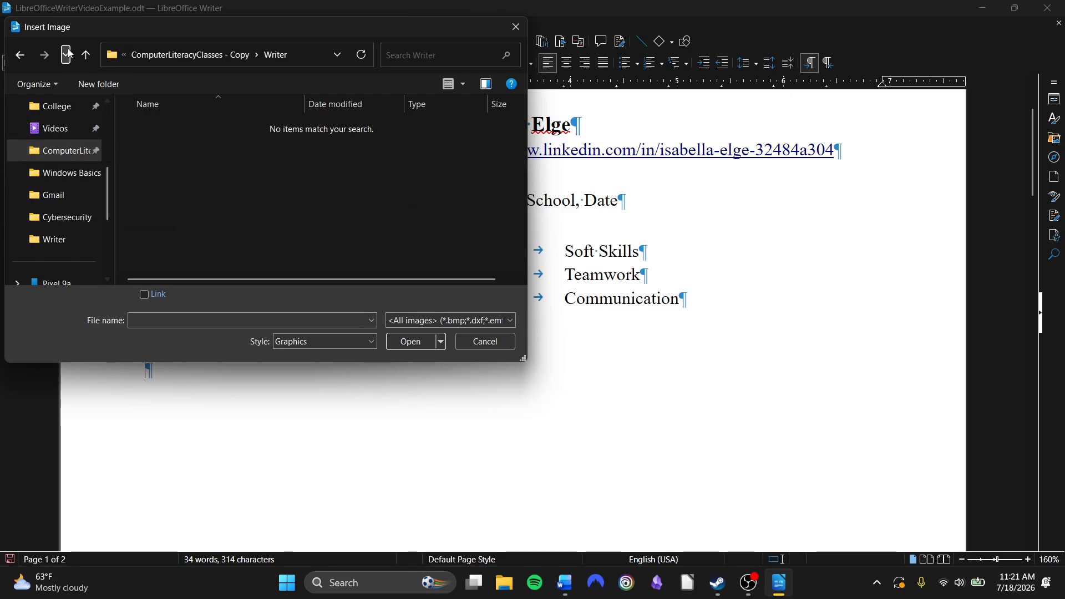
pyautogui.click(86, 54)
pyautogui.scroll(-3, 67, 241)
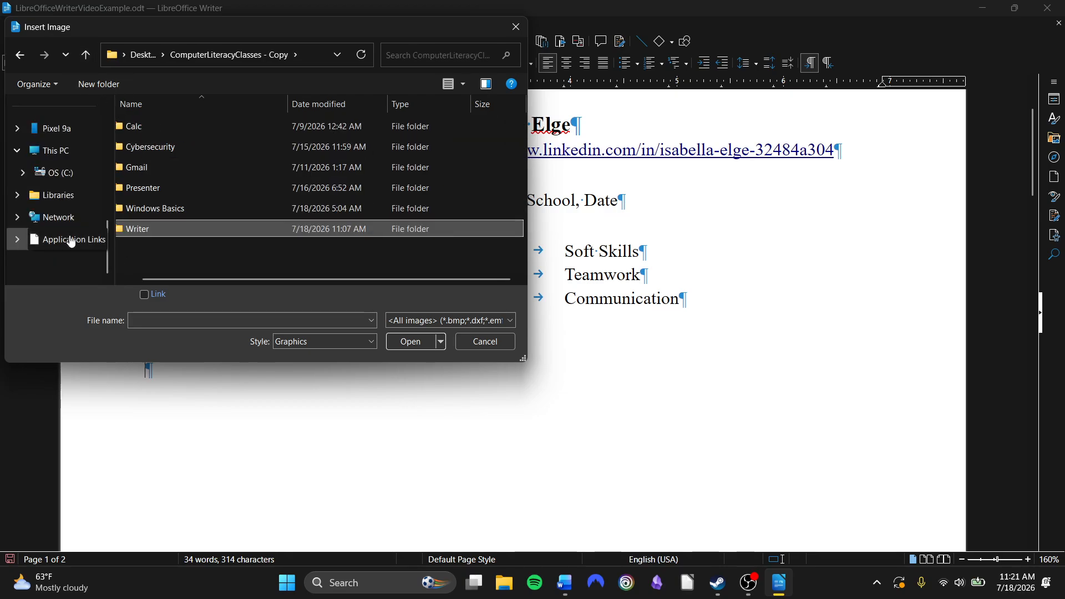
pyautogui.scroll(5, 71, 240)
pyautogui.scroll(-2, 59, 222)
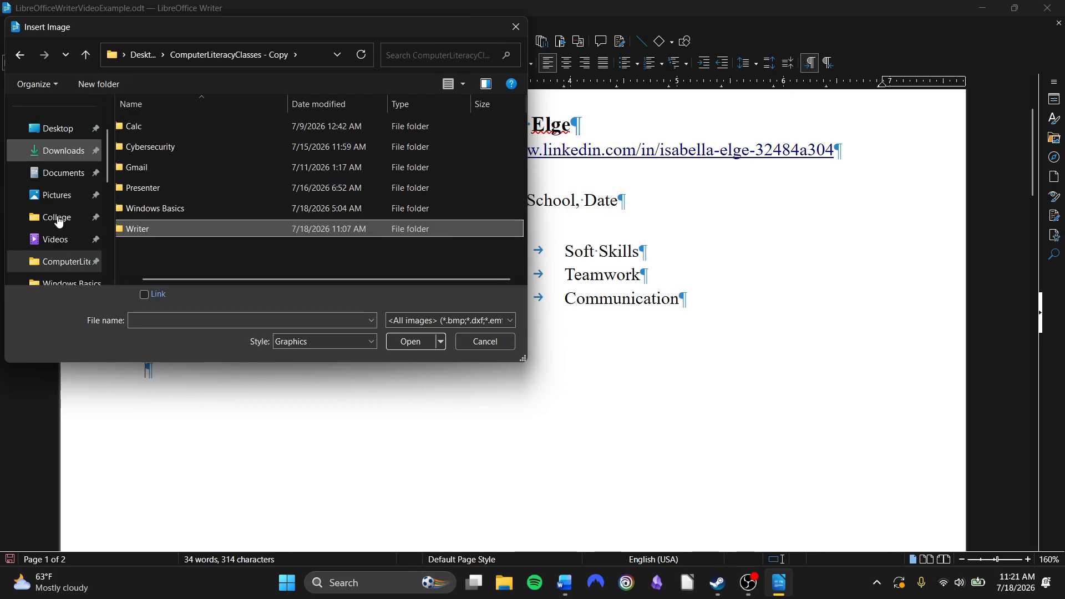
pyautogui.click(61, 199)
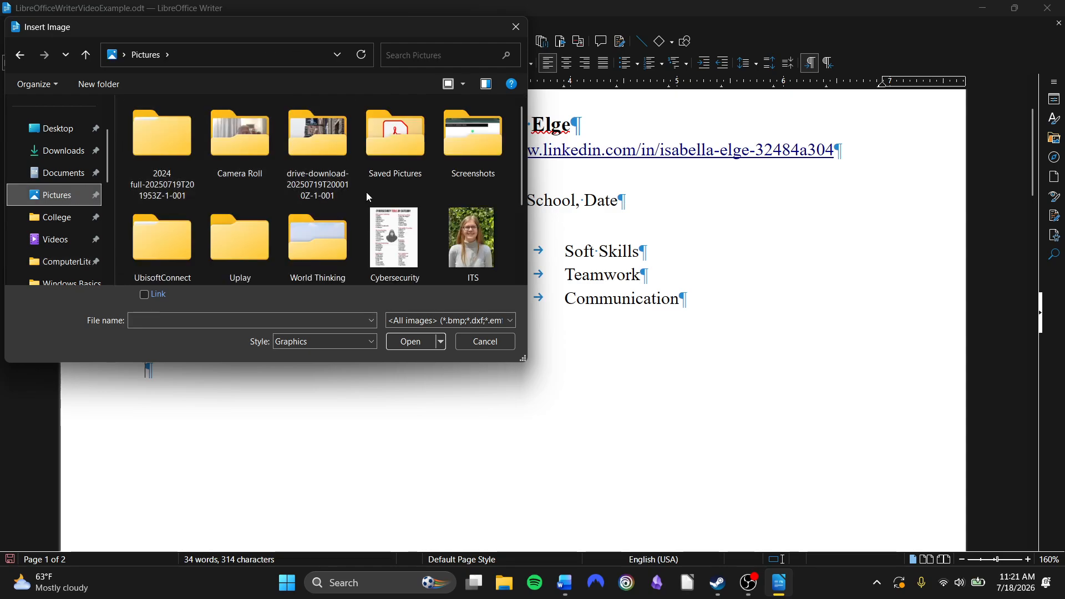
pyautogui.click(482, 231)
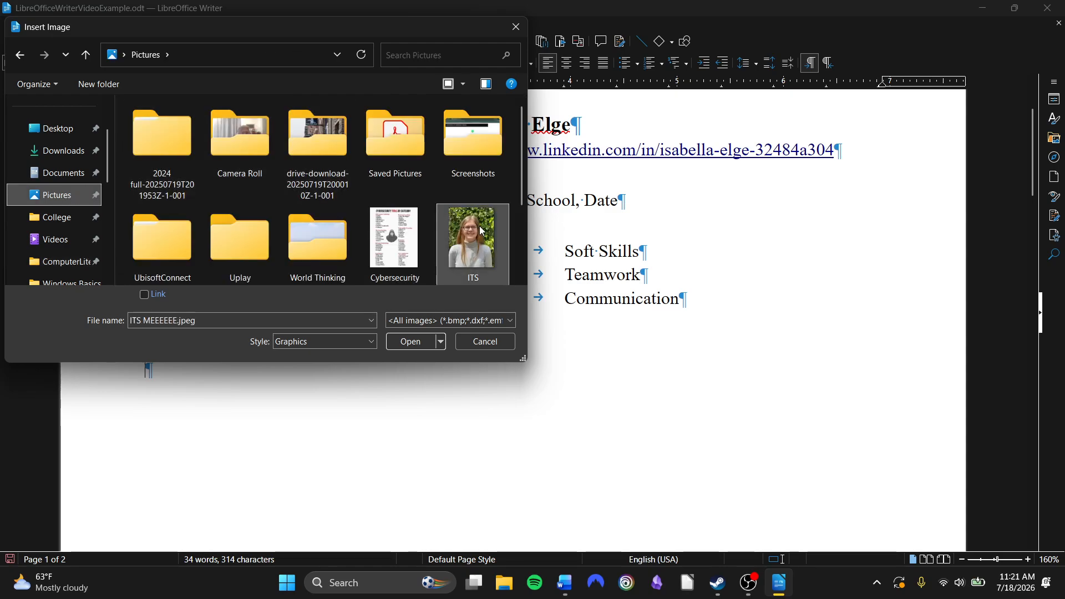
pyautogui.click(412, 348)
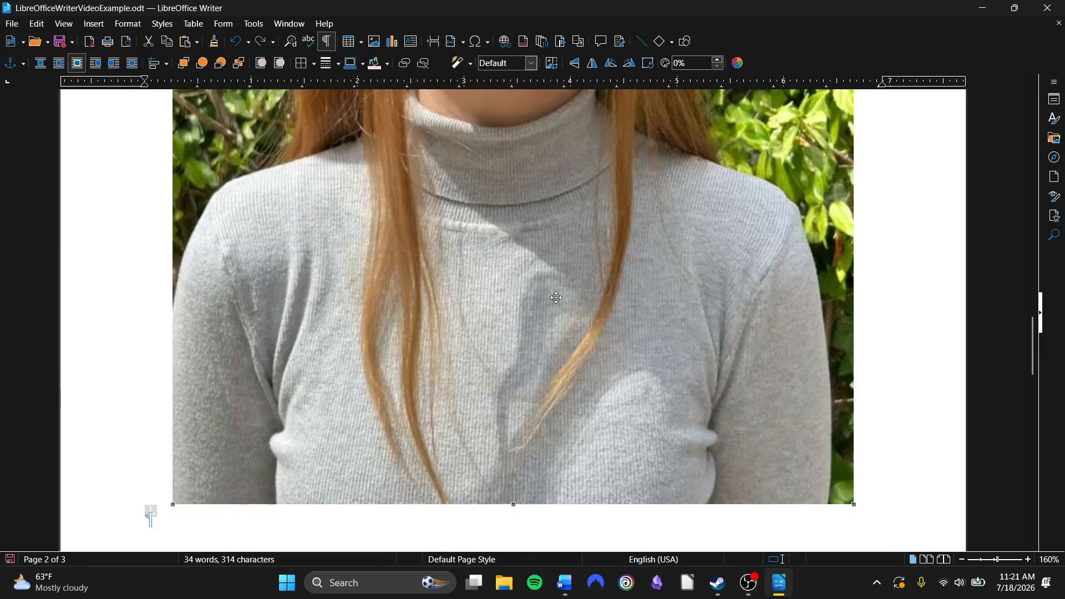
# Resize the photo proportionally to about 1.48 × 2.09 inches
pyautogui.scroll(10, 829, 273)
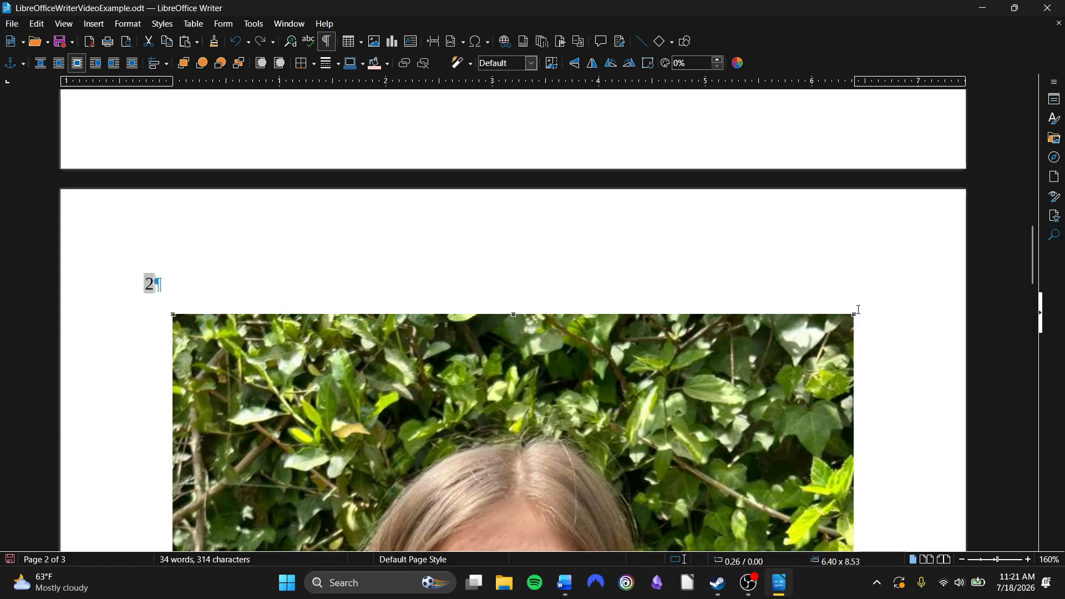
pyautogui.moveTo(854, 316); pyautogui.dragTo(551, 480)
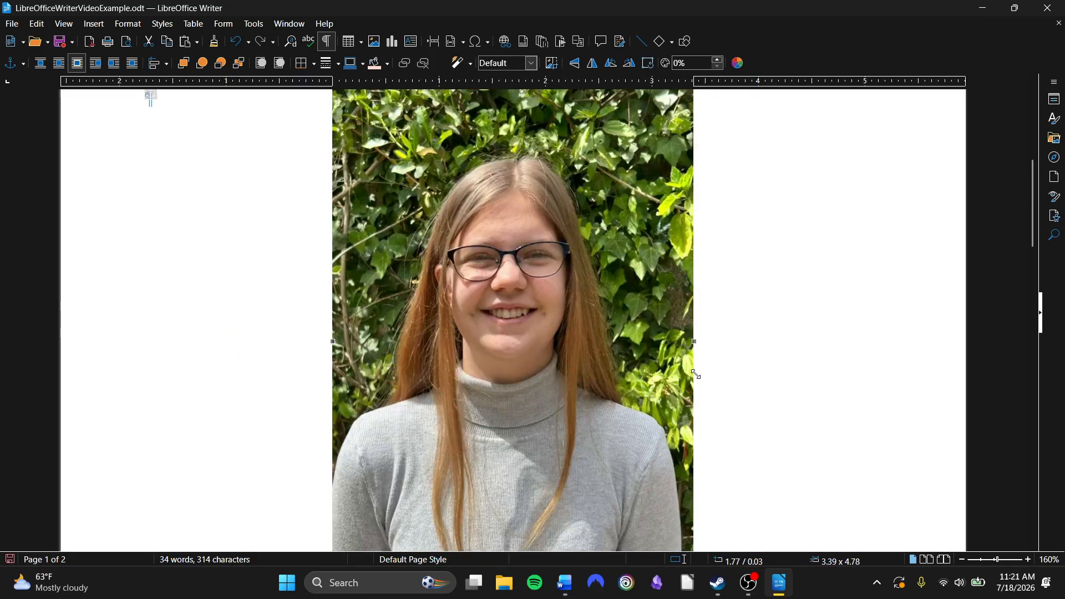
pyautogui.scroll(2, 566, 314)
pyautogui.scroll(-1, 570, 330)
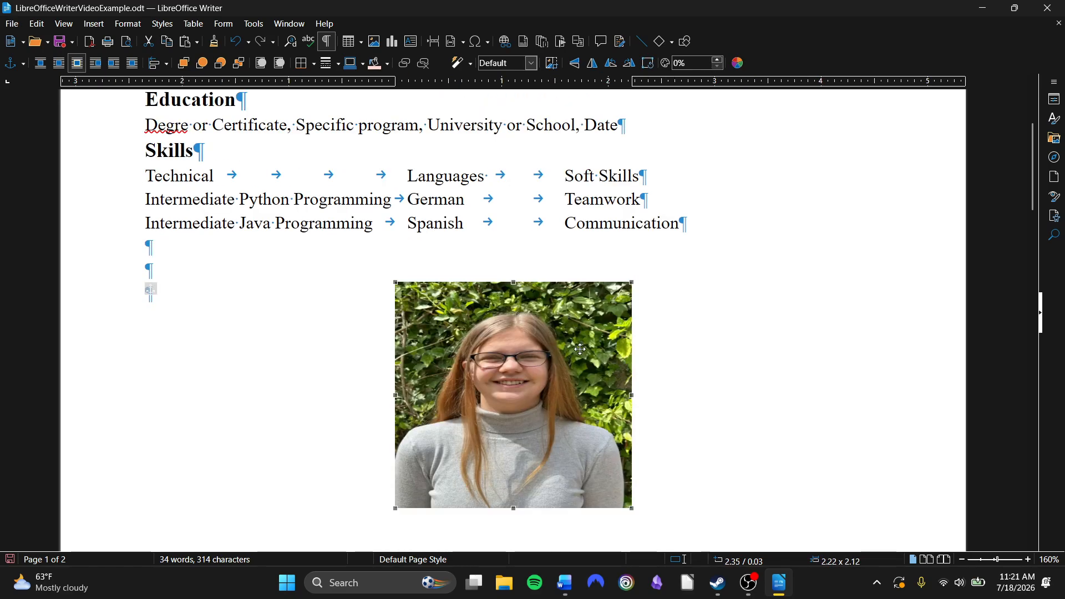
pyautogui.hotkey('ctrl', 'z')
pyautogui.scroll(-2, 553, 404)
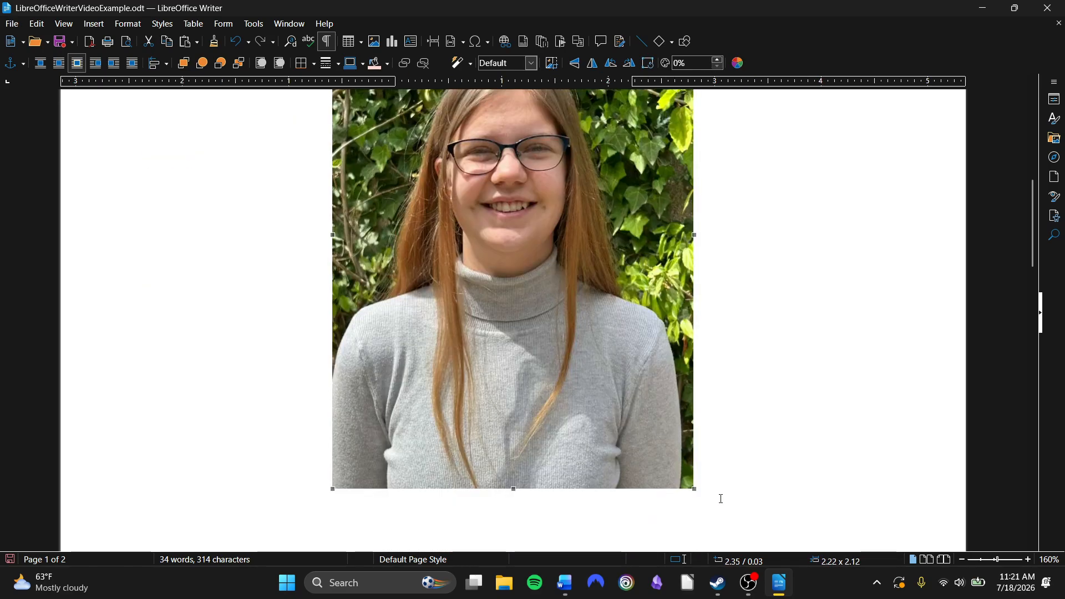
pyautogui.moveTo(694, 490); pyautogui.dragTo(468, 203)
pyautogui.scroll(7, 479, 225)
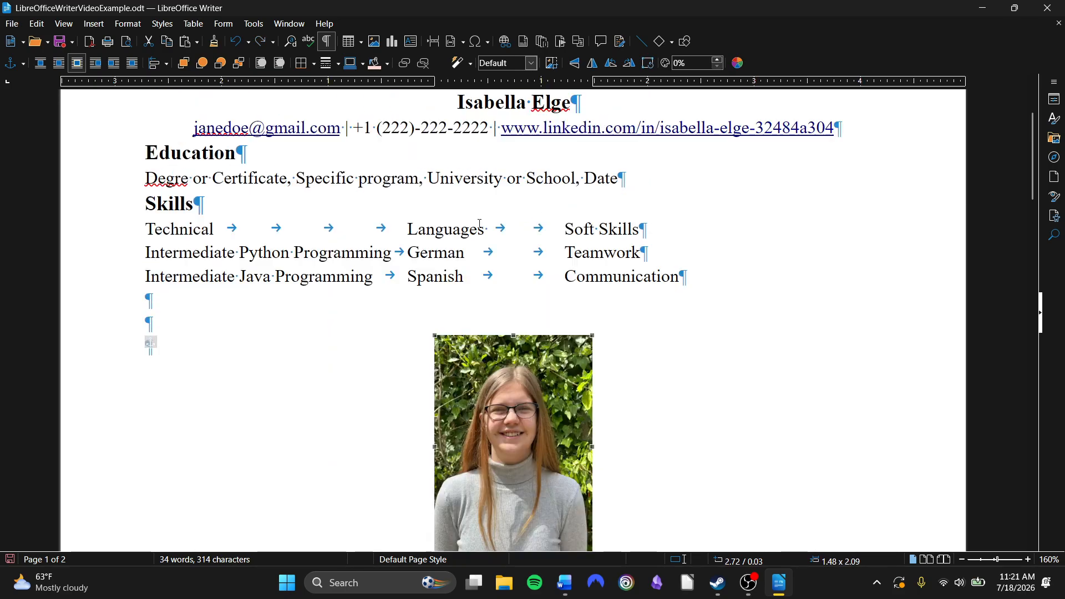
# Move the photo to the right side of the page beside the Education and Skills sections
pyautogui.scroll(-4, 589, 363)
pyautogui.scroll(4, 592, 369)
pyautogui.scroll(-1, 592, 369)
pyautogui.moveTo(524, 394); pyautogui.dragTo(855, 237)
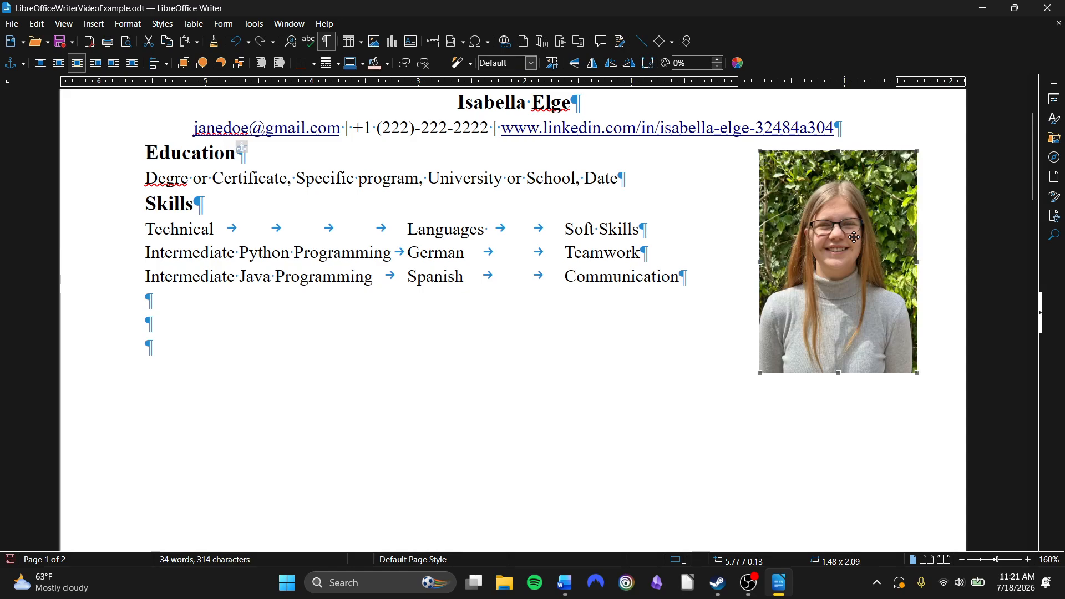
pyautogui.scroll(2, 647, 291)
pyautogui.scroll(-1, 648, 292)
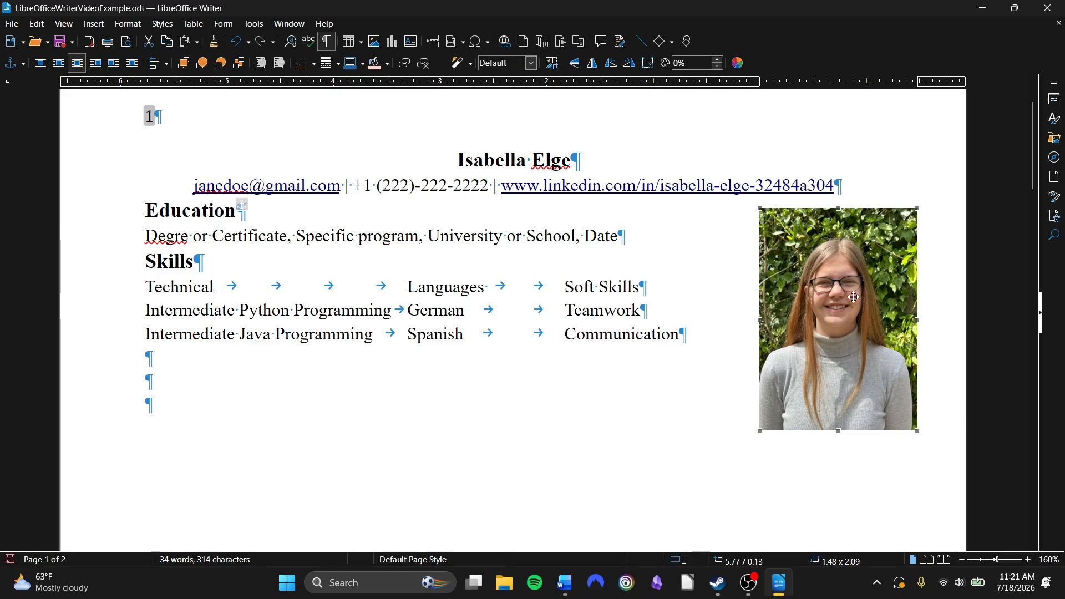
# Open the photo's Compress Image options and close them without changes
pyautogui.rightClick(836, 307)
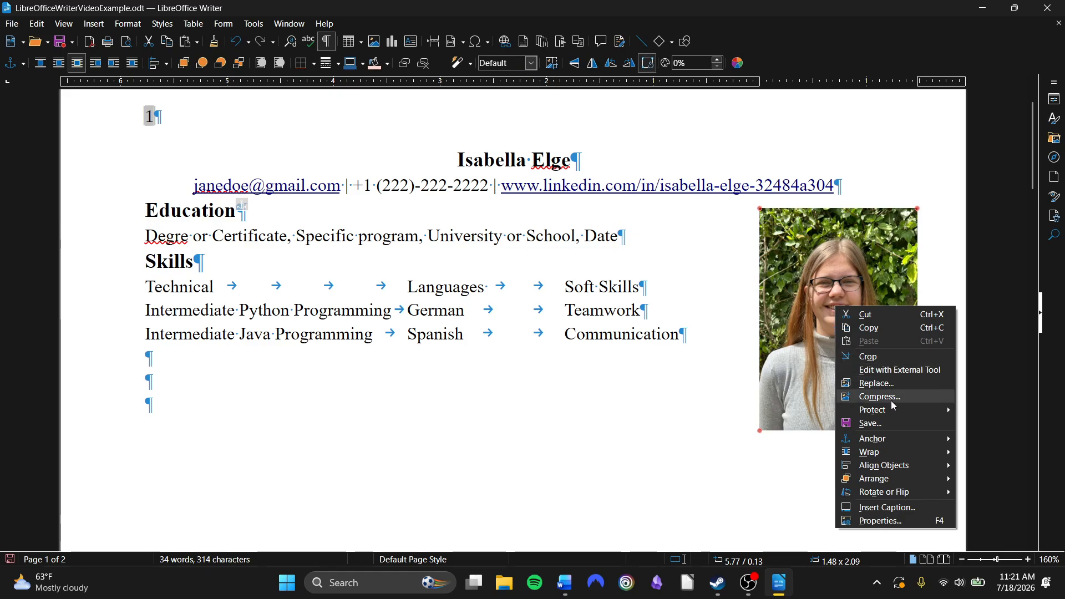
pyautogui.moveTo(895, 413)
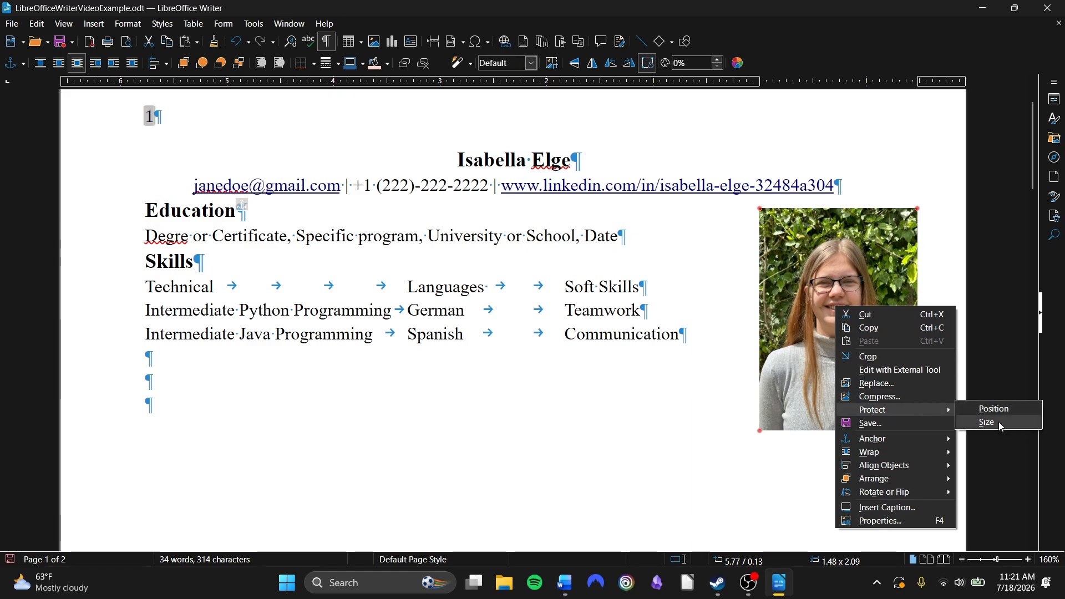
pyautogui.click(881, 396)
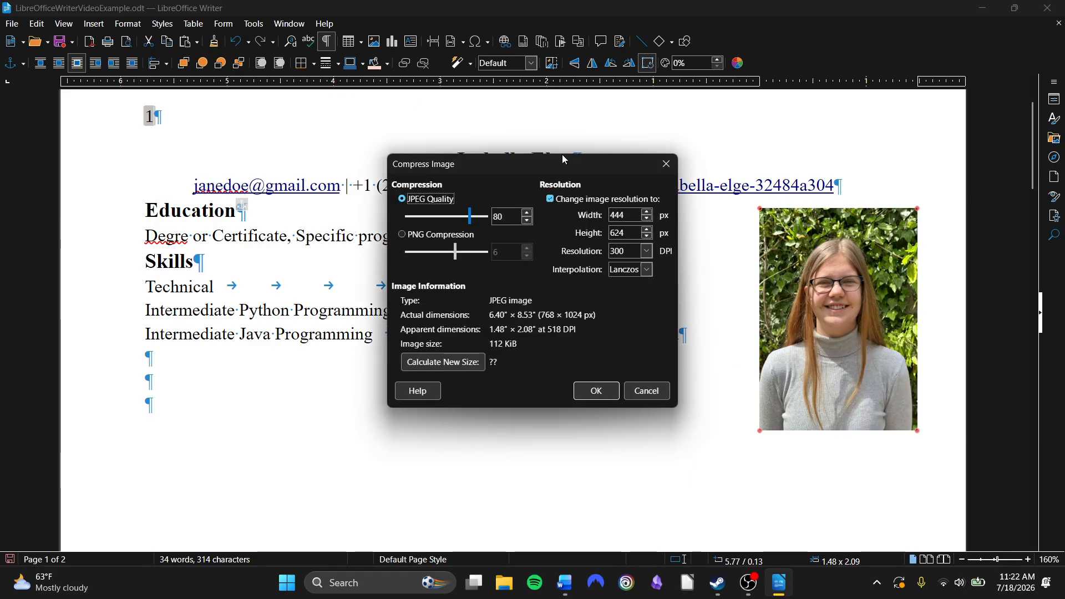
pyautogui.click(659, 394)
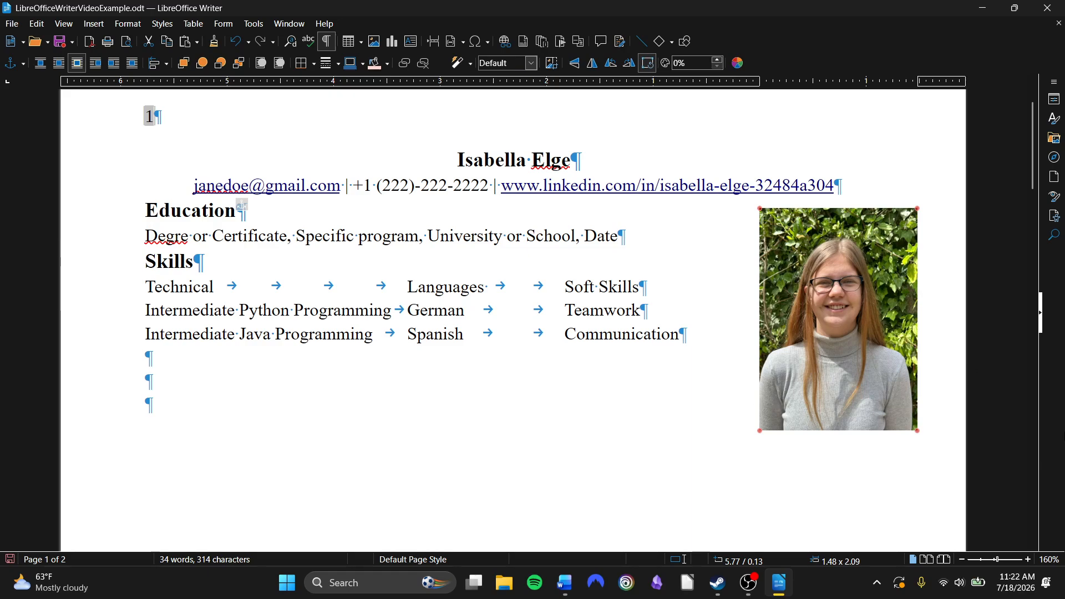
# Delete the photo from the resume
pyautogui.rightClick(832, 356)
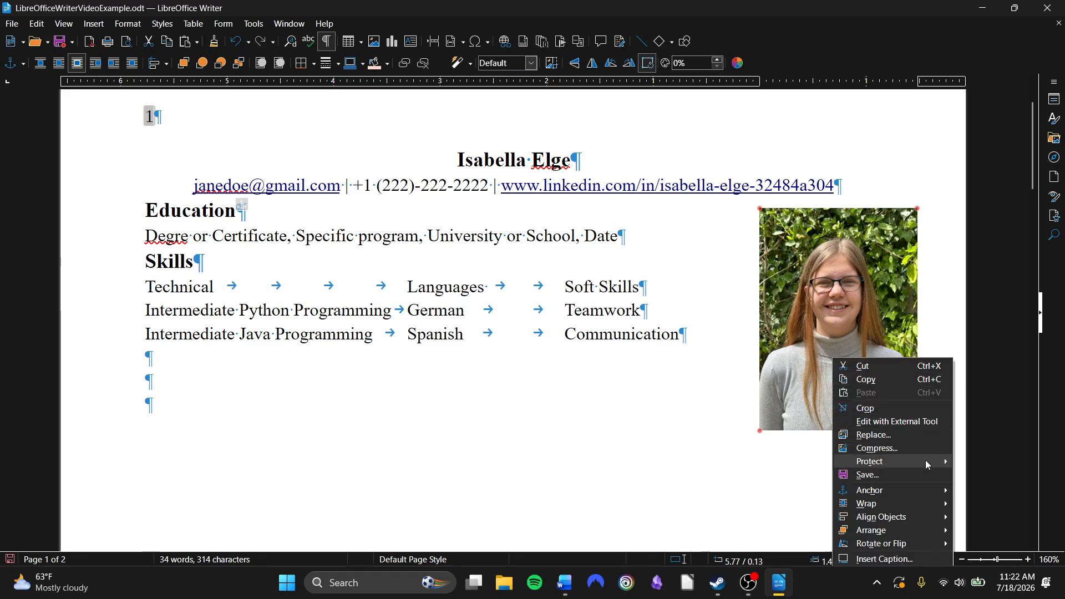
pyautogui.moveTo(926, 467)
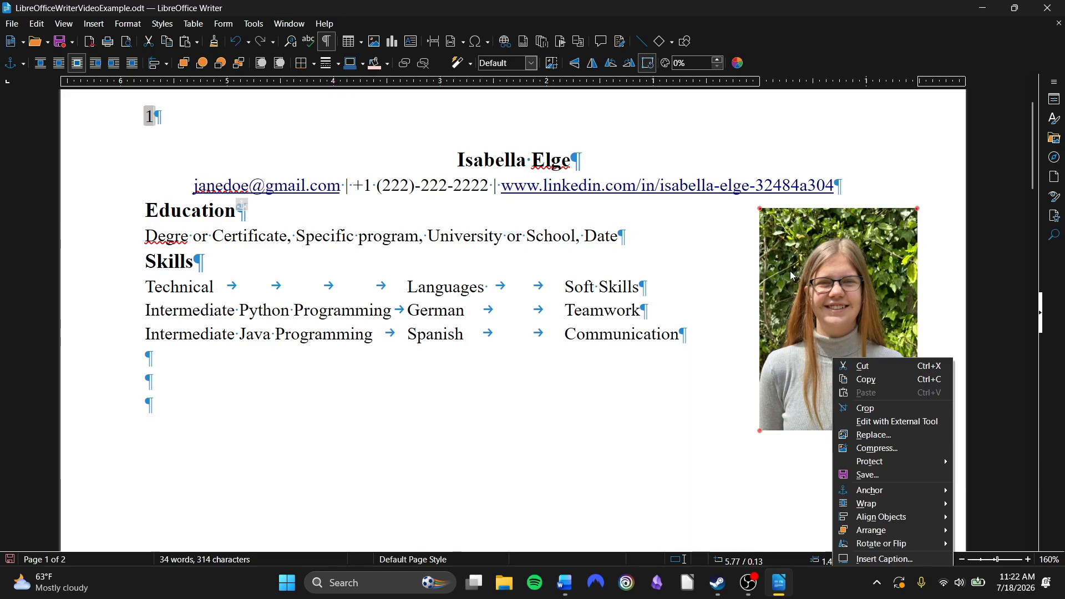
pyautogui.click(823, 271)
pyautogui.press('Delete')
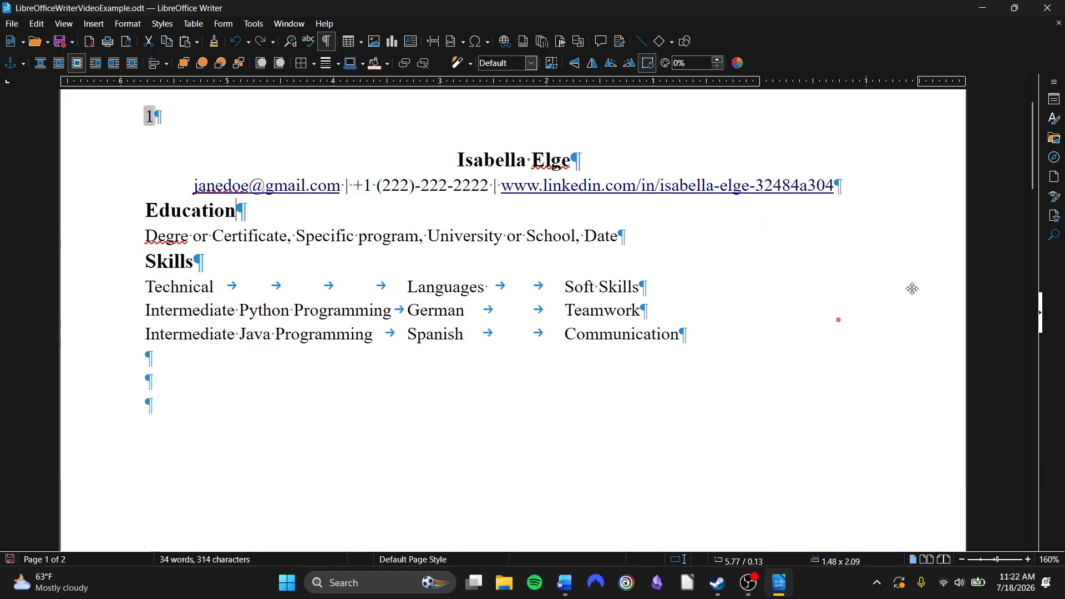
pyautogui.click(818, 296)
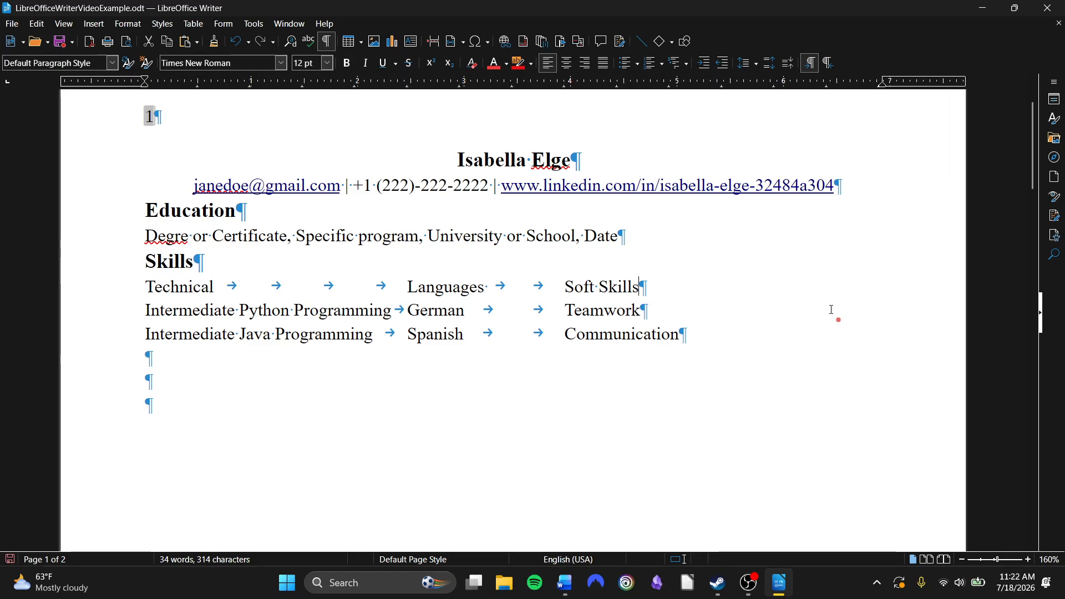
pyautogui.click(839, 323)
pyautogui.click(839, 321)
pyautogui.press('BackSpace')
pyautogui.write('k')
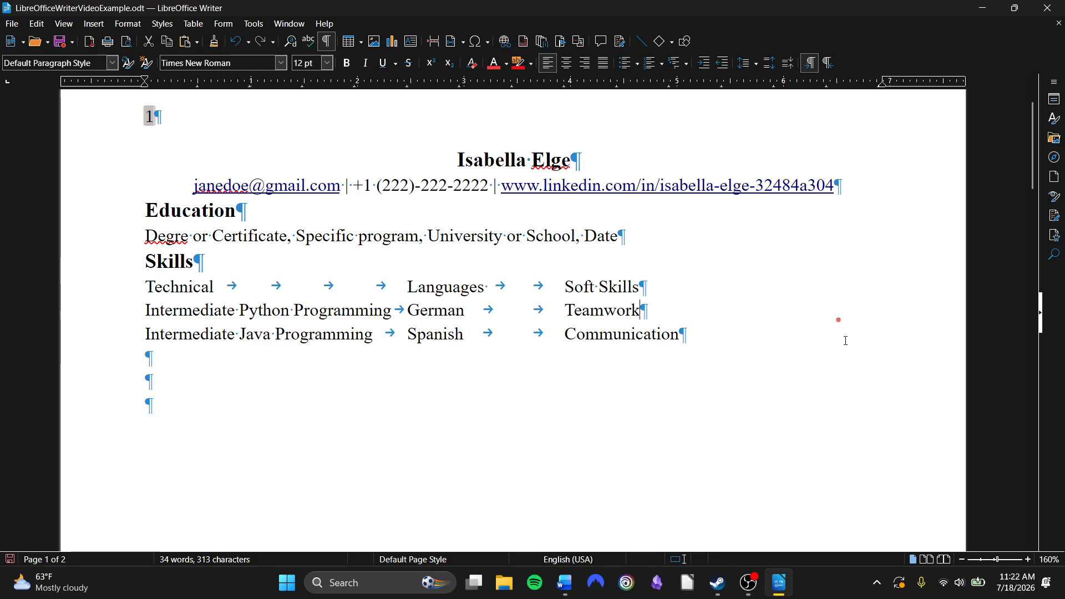
pyautogui.moveTo(839, 319); pyautogui.dragTo(916, 295)
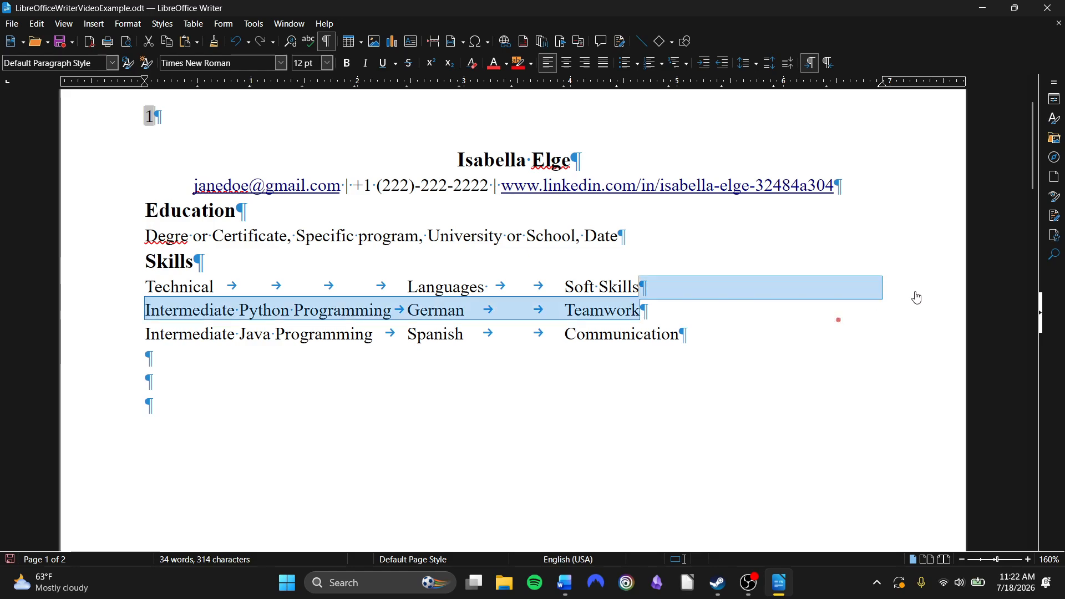
pyautogui.click(847, 354)
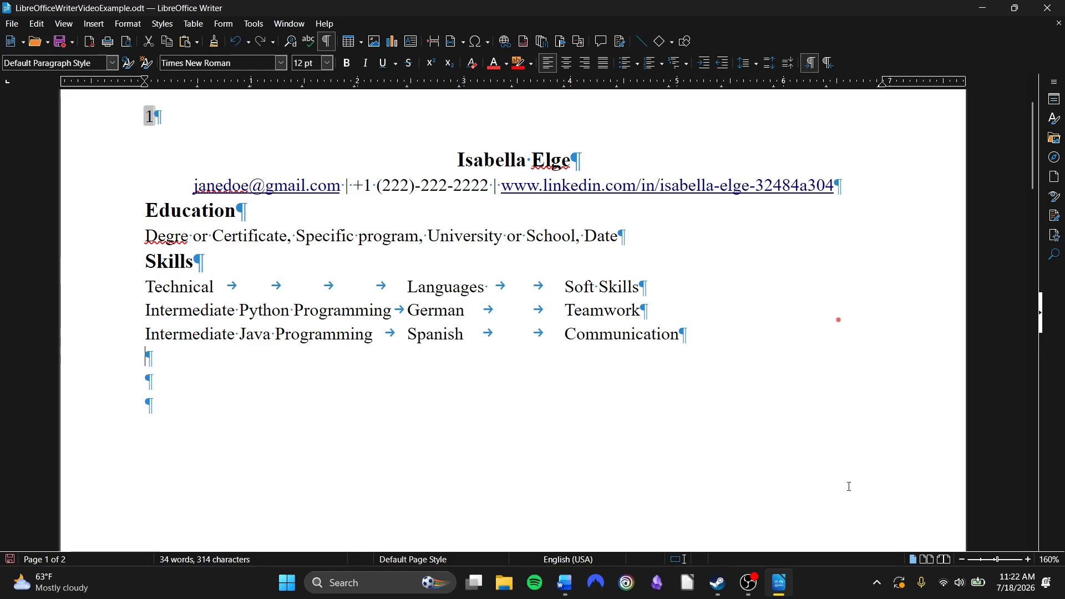
pyautogui.click(172, 578)
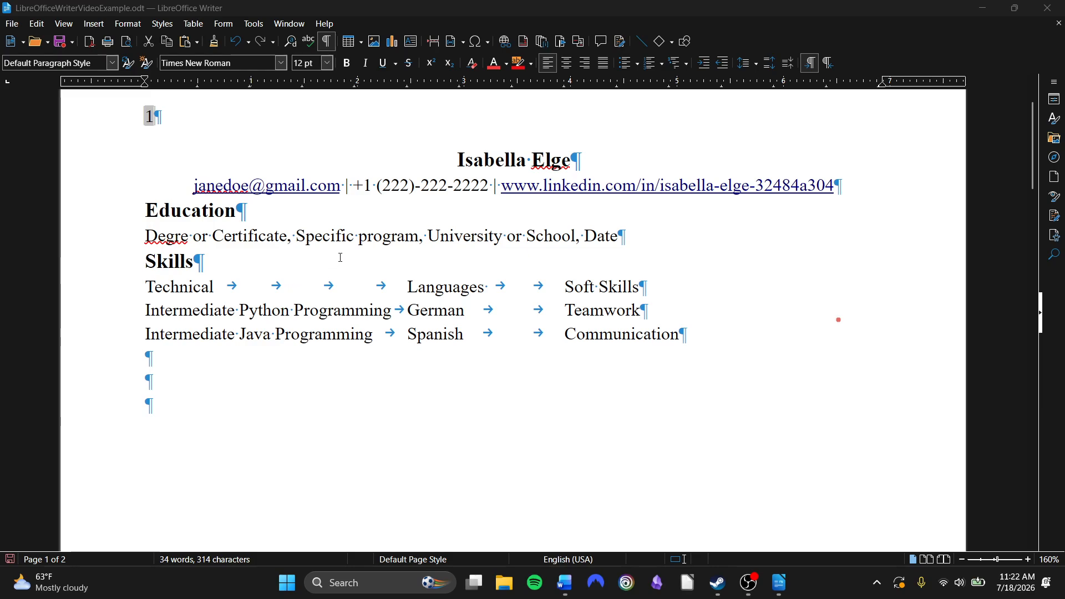
pyautogui.click(259, 397)
pyautogui.moveTo(146, 287); pyautogui.dragTo(724, 348)
pyautogui.click(724, 348)
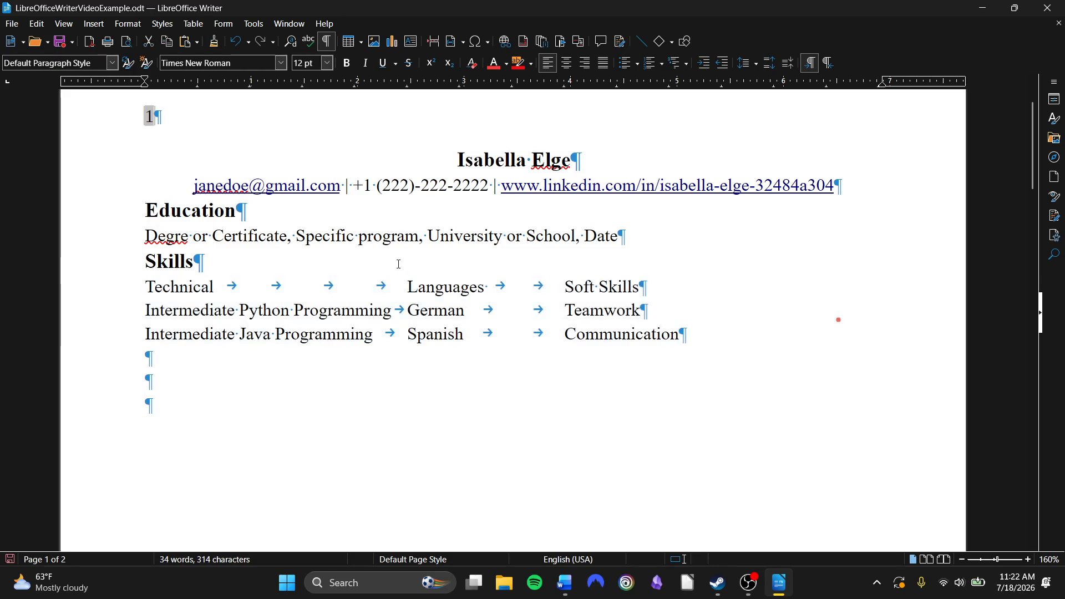
pyautogui.moveTo(761, 336); pyautogui.dragTo(122, 289)
pyautogui.click(405, 396)
pyautogui.click(94, 25)
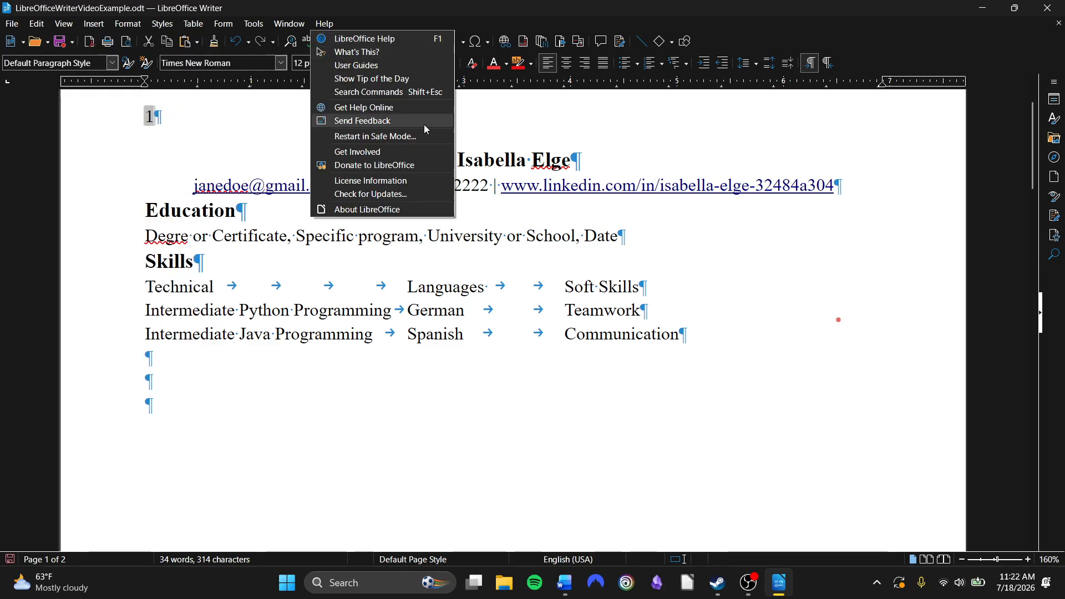
pyautogui.click(173, 386)
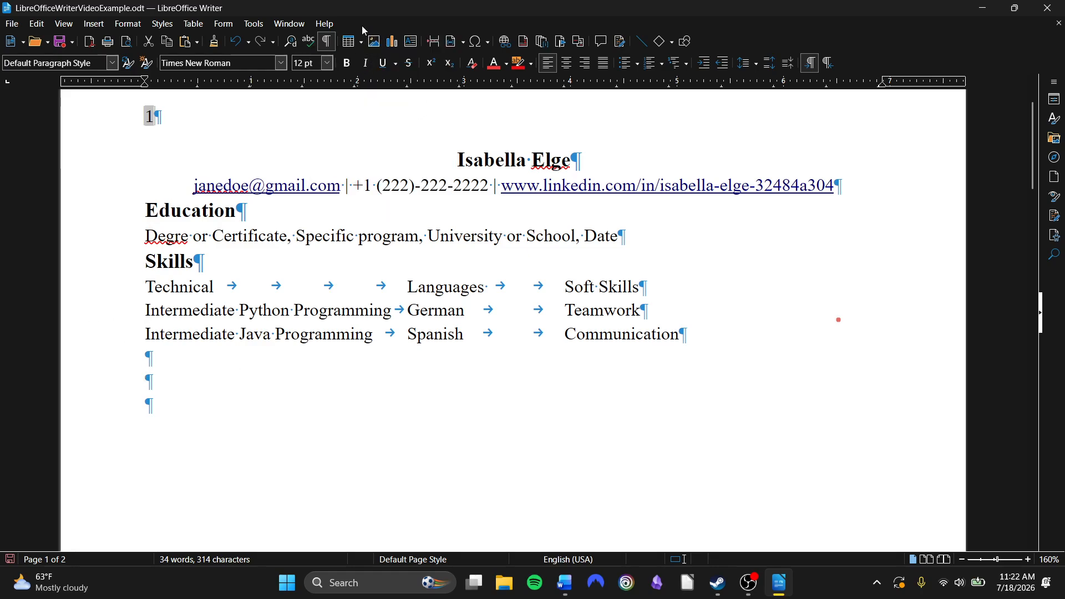
pyautogui.click(95, 25)
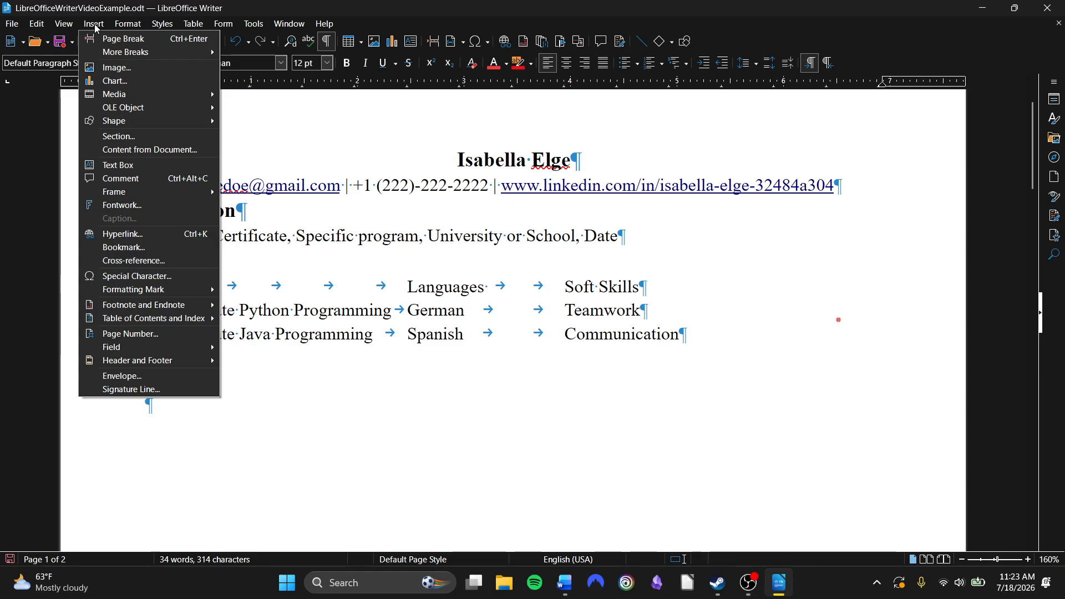
pyautogui.moveTo(164, 30)
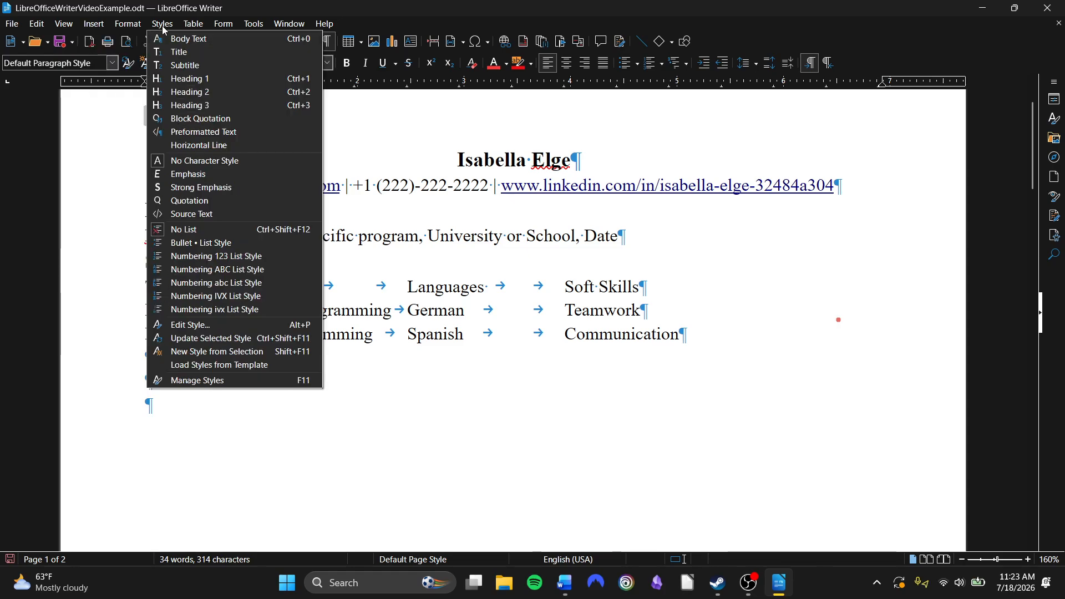
# Insert a 3 × 3 table below the Skills lines
pyautogui.moveTo(126, 24)
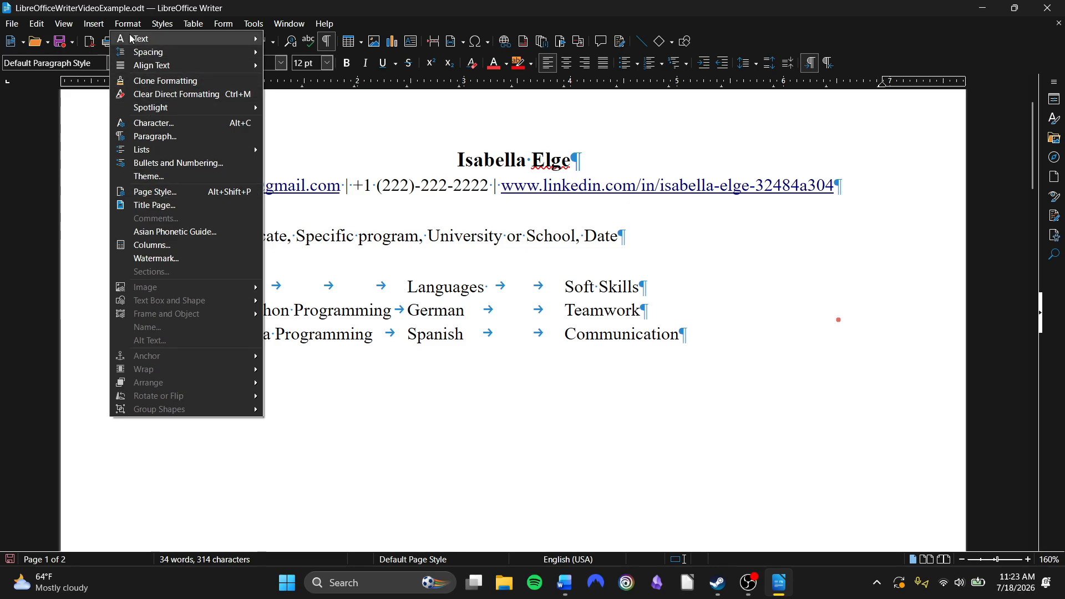
pyautogui.click(129, 24)
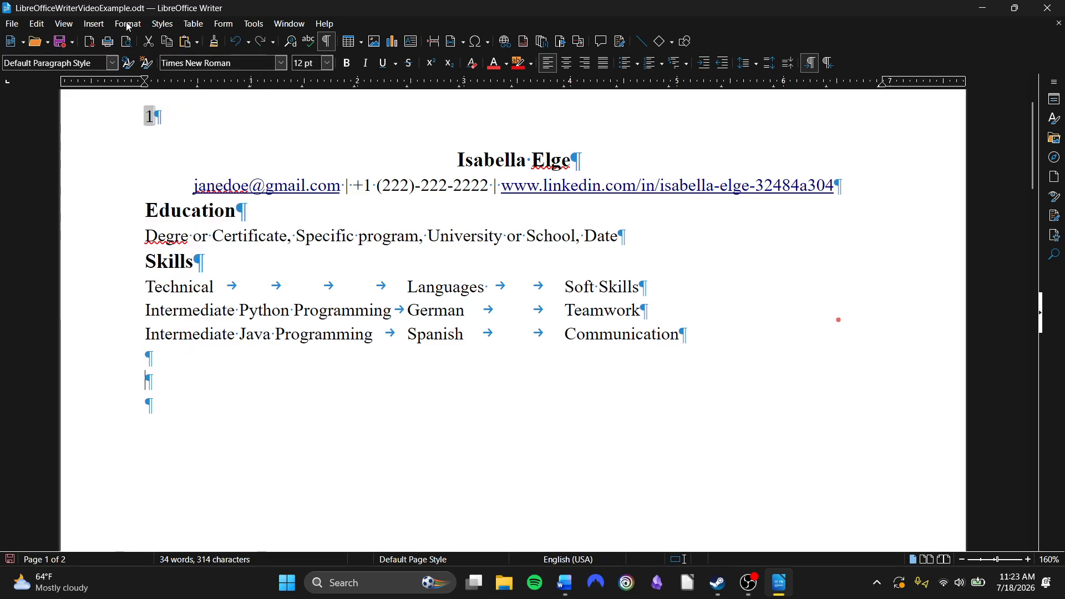
pyautogui.click(356, 47)
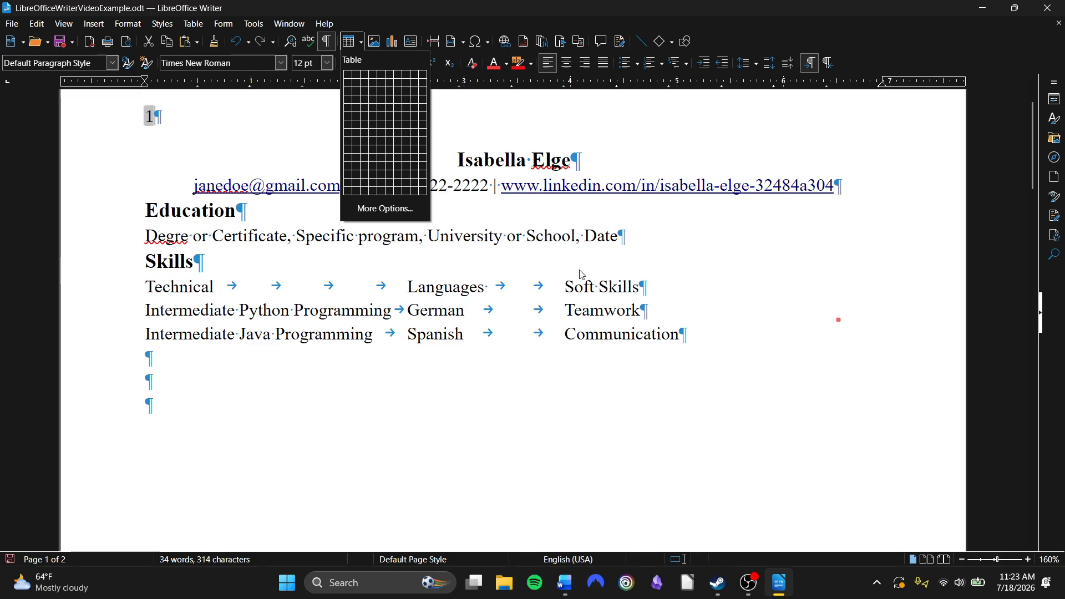
pyautogui.click(368, 92)
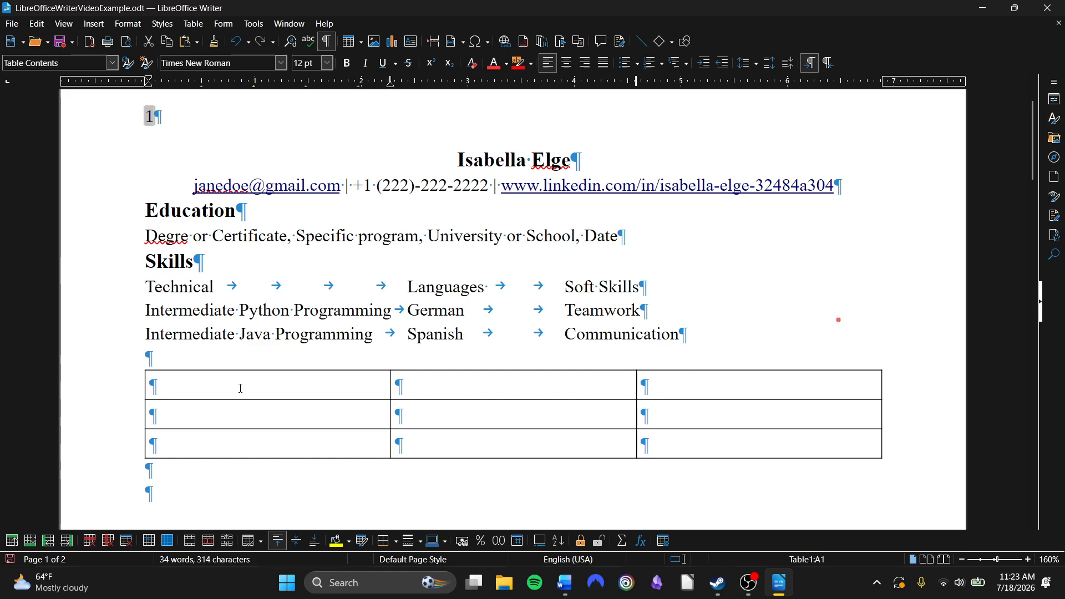
# Fill the table's first row with Technical, Languages and Soft Skills
pyautogui.write('Techn')
pyautogui.press('BackSpace')
pyautogui.write('nical')
pyautogui.press('Tab')
pyautogui.write('La')
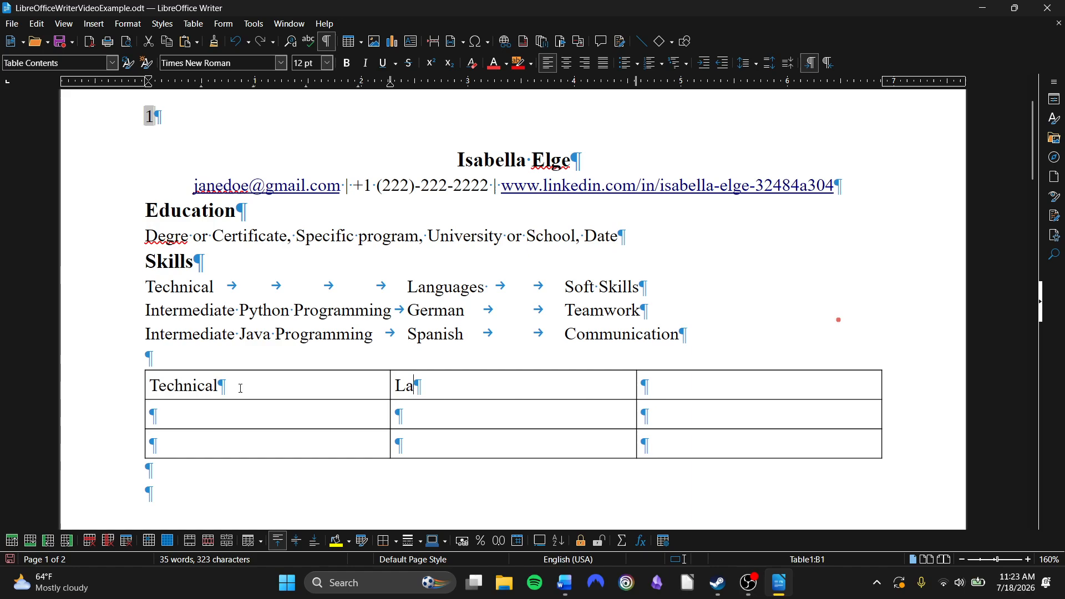
pyautogui.write('nguagess')
pyautogui.press('BackSpace')
pyautogui.press('Tab')
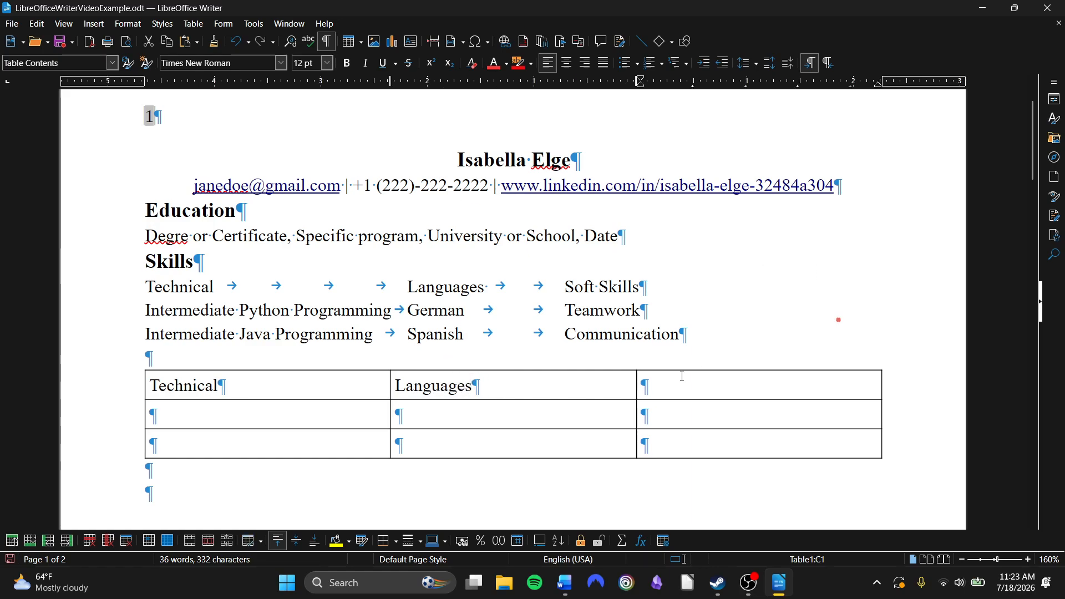
pyautogui.write('Soft Skills')
pyautogui.press('Tab')
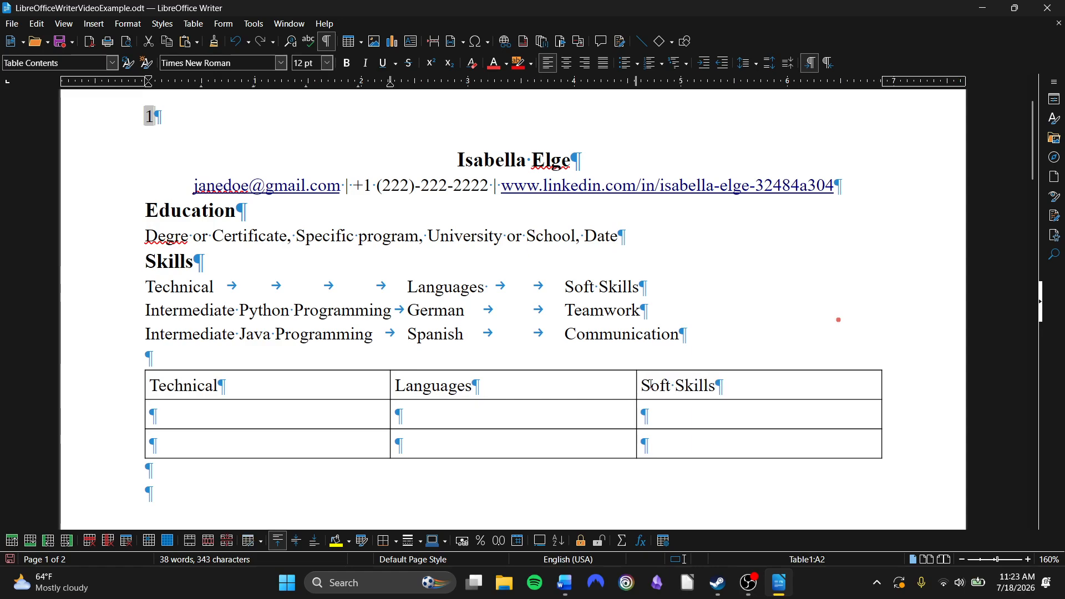
# Fill the second row with Intermediate Python Programming, German and Teamwork
pyautogui.write('Intermediate ')
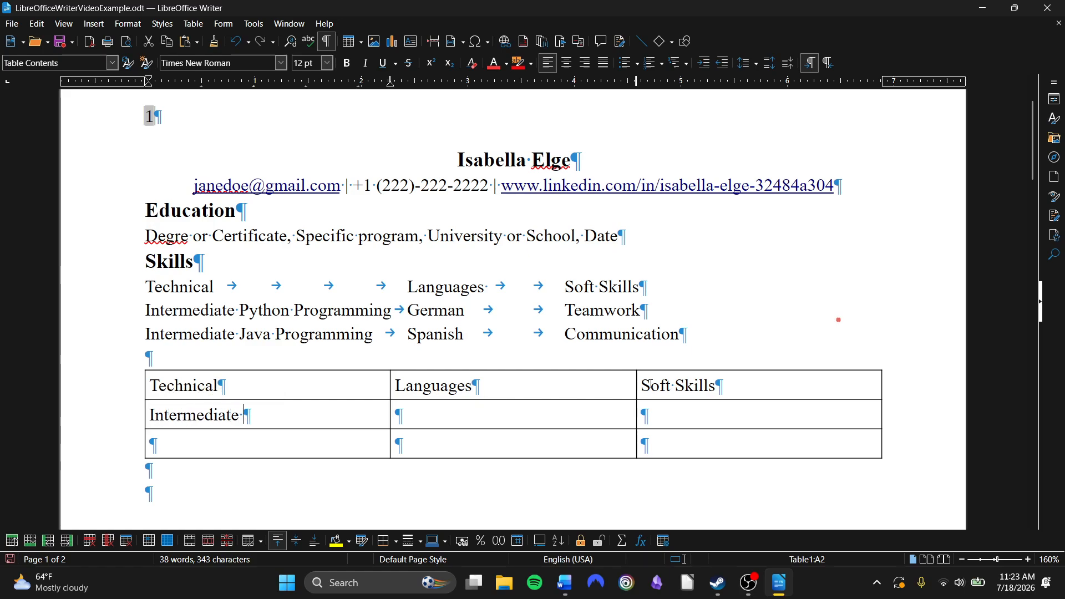
pyautogui.write('Python Programming')
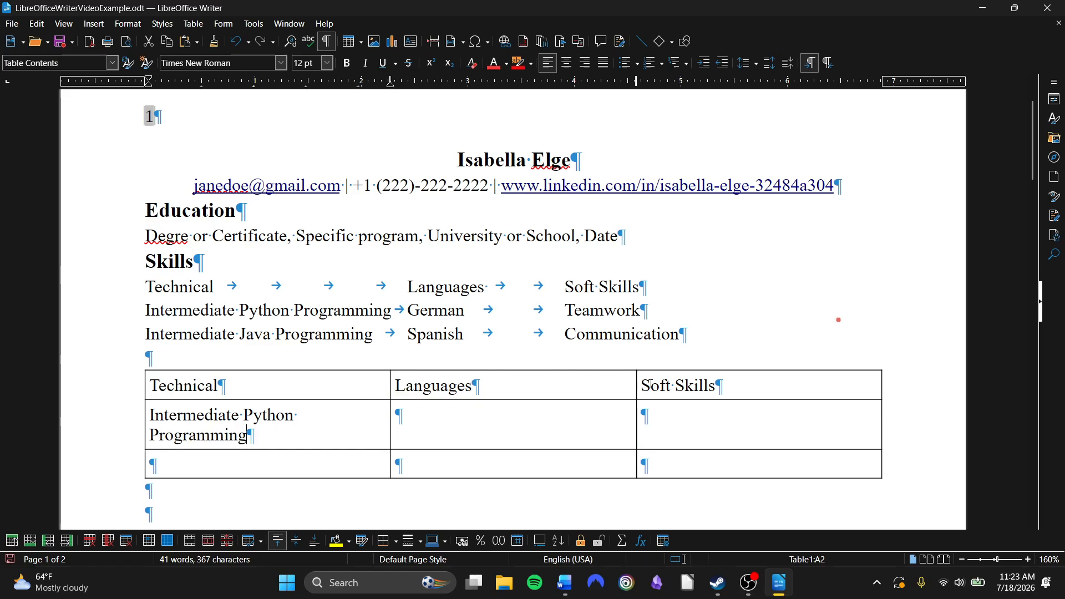
pyautogui.press('Tab')
pyautogui.write('German')
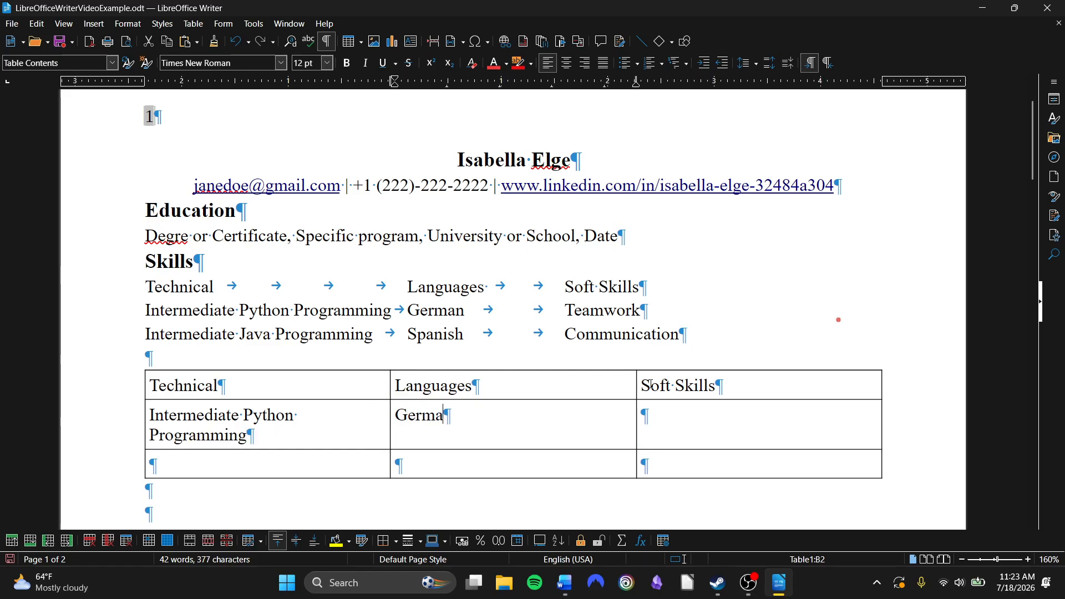
pyautogui.press('Tab')
pyautogui.write('Teamwork')
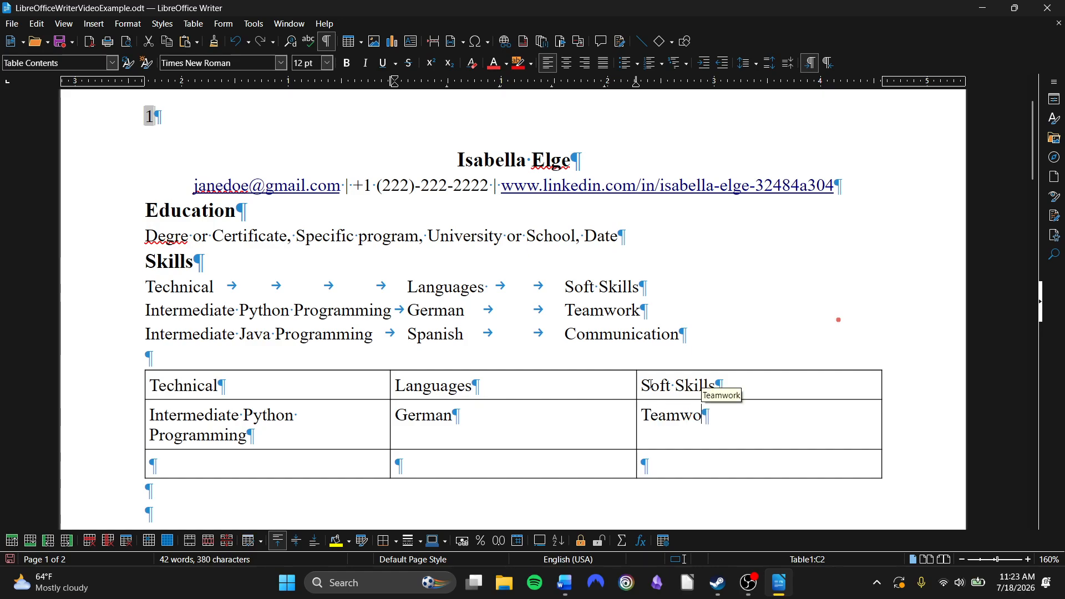
# Fill the third row with Intermediate Java Programming, Spanish and Communication
pyautogui.press('Tab')
pyautogui.write('Int')
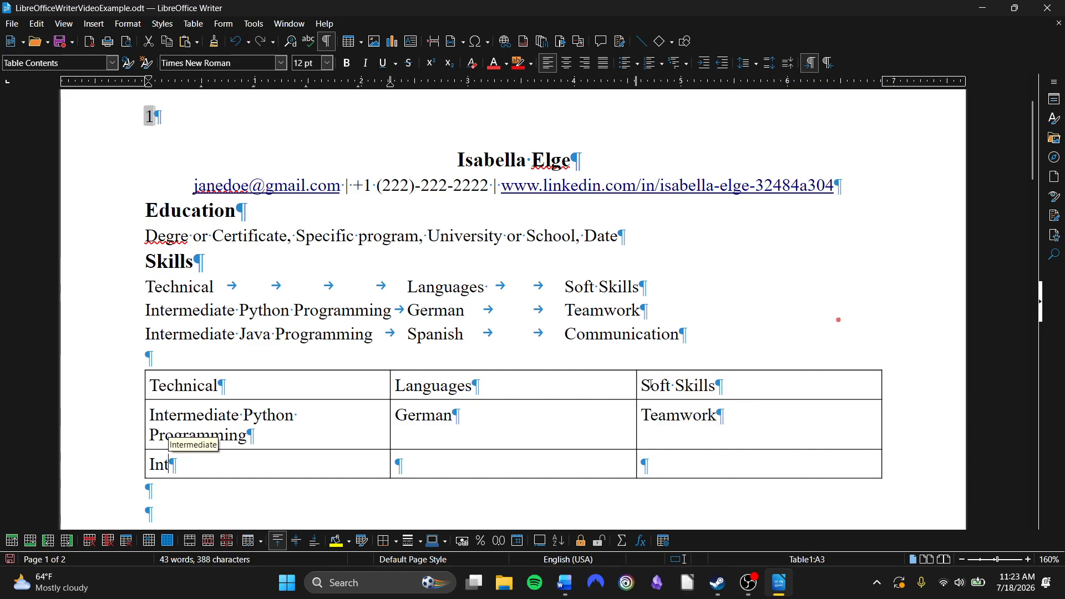
pyautogui.write('er')
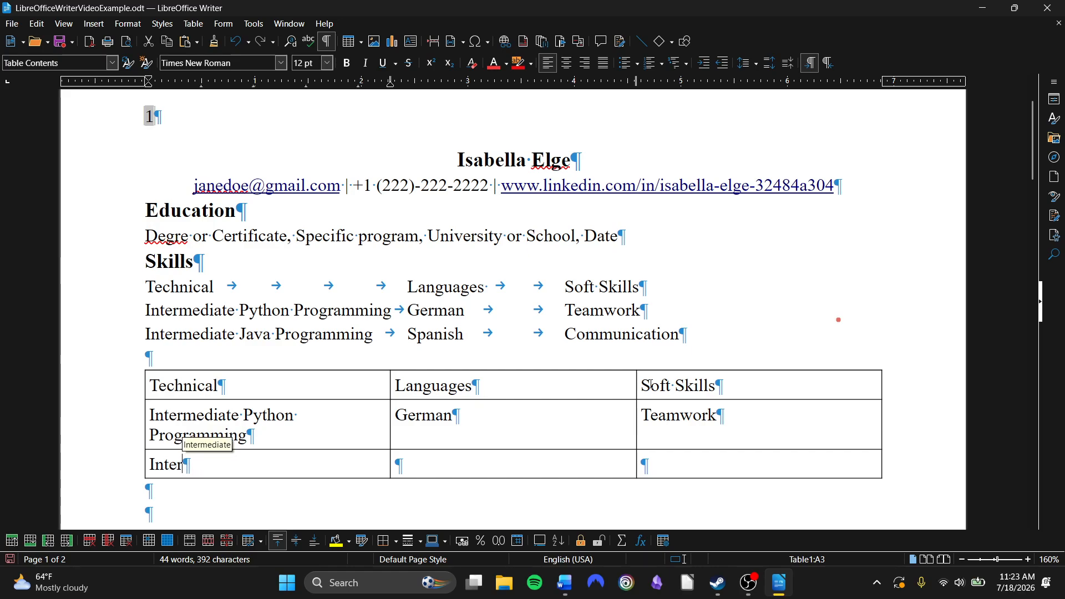
pyautogui.write('mediate Java')
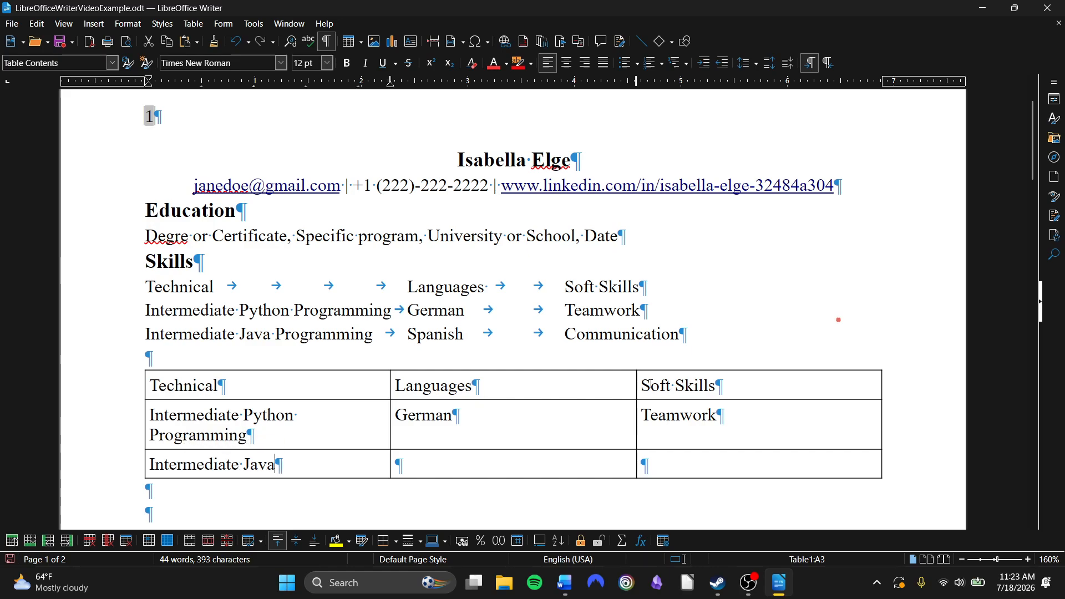
pyautogui.write(' Programming')
pyautogui.press('Tab')
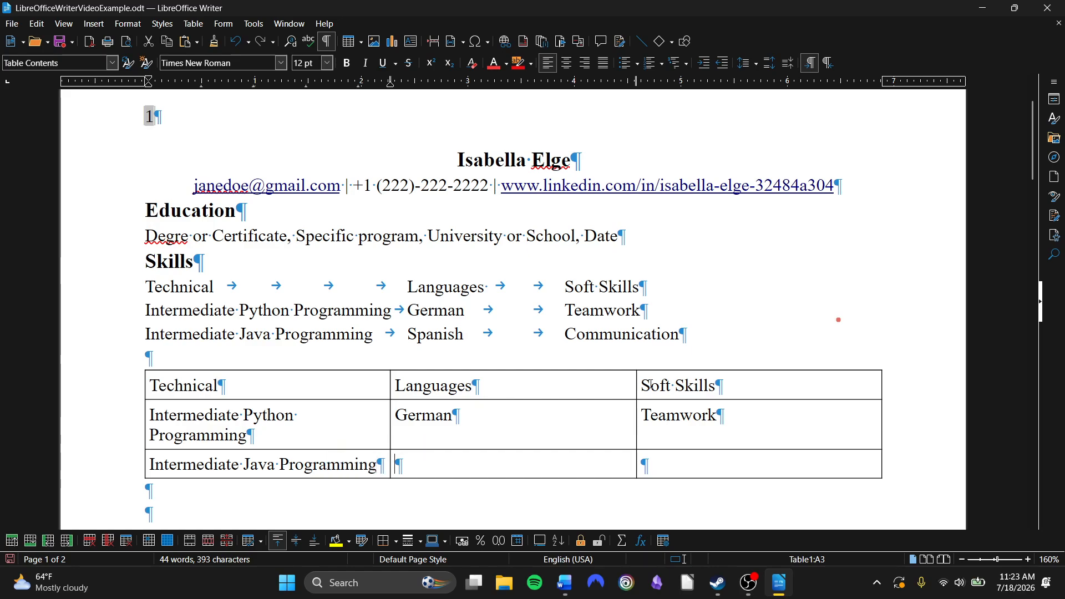
pyautogui.write('Sap')
pyautogui.press('BackSpace')
pyautogui.press('BackSpace')
pyautogui.write('panish')
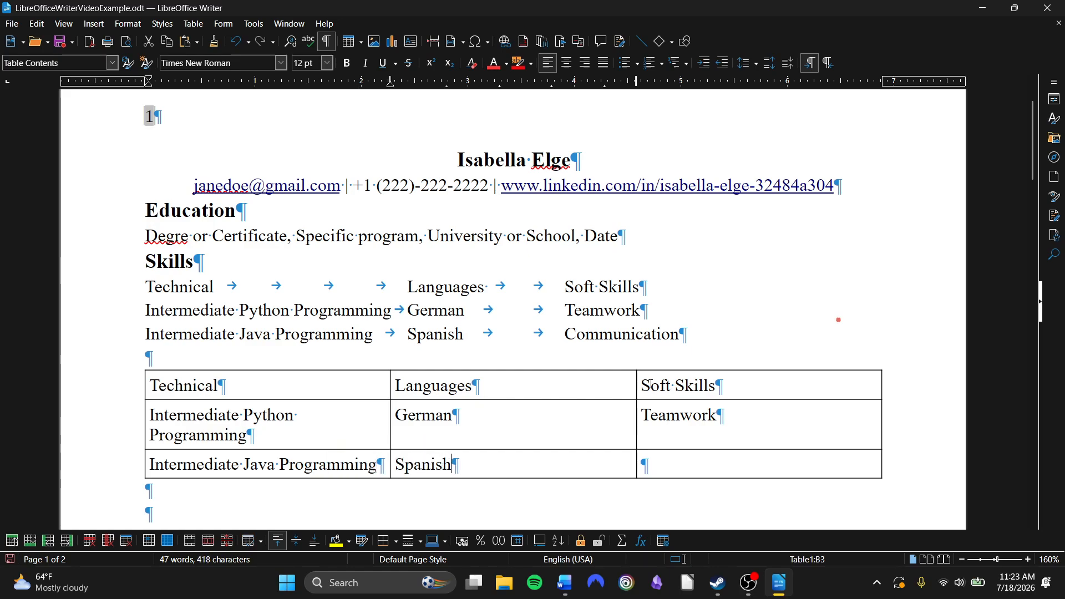
pyautogui.press('Tab')
pyautogui.write('Comm')
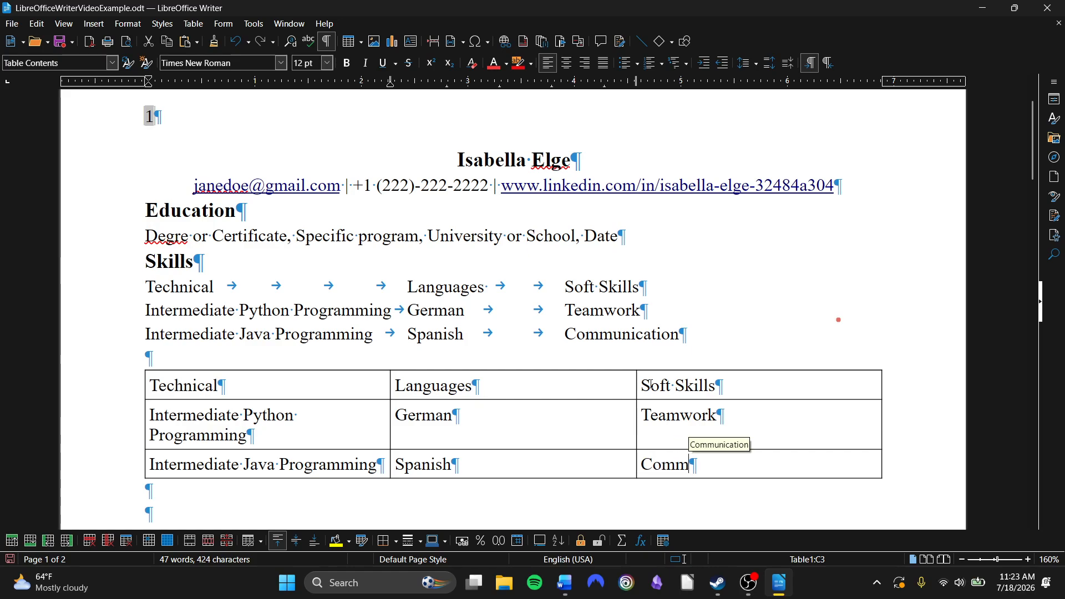
pyautogui.write('unication')
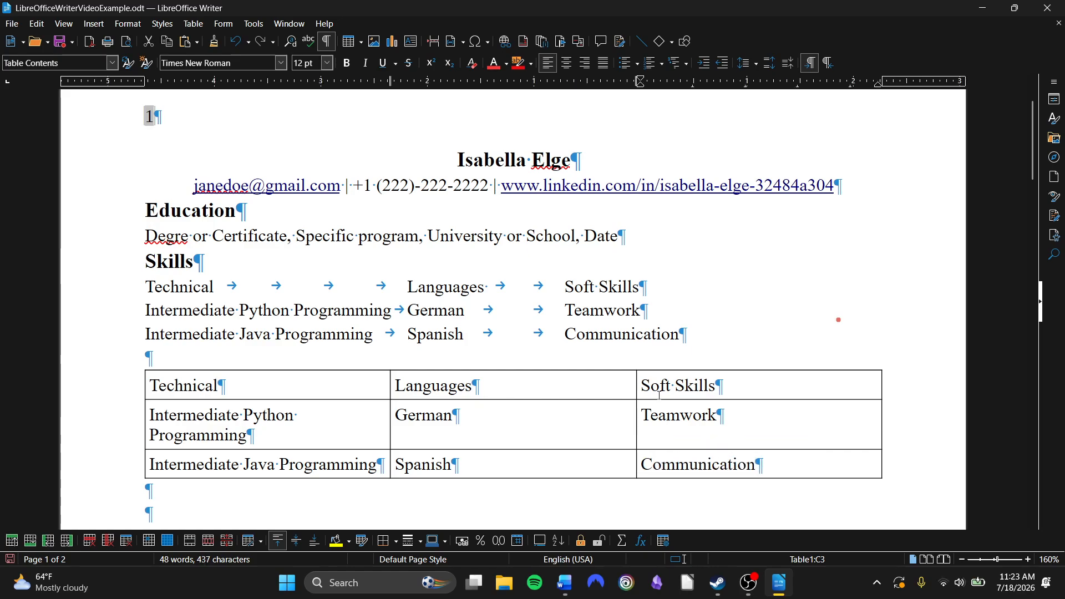
# Delete the old tab-separated skill lines and the empty paragraphs above the table
pyautogui.moveTo(756, 343); pyautogui.dragTo(134, 293)
pyautogui.press('Delete')
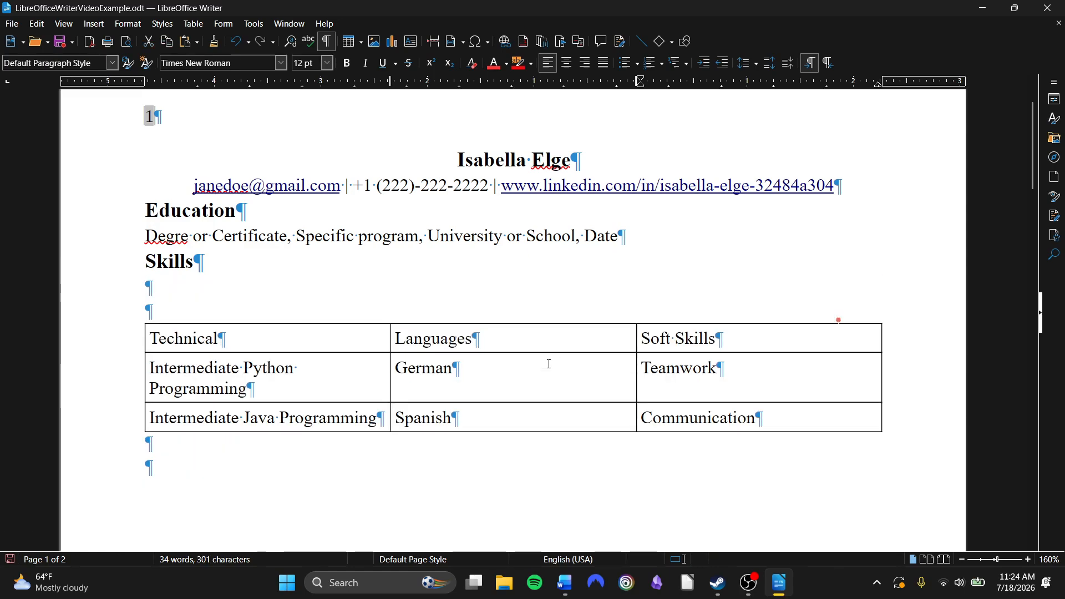
pyautogui.press('BackSpace')
pyautogui.press('BackSpace')
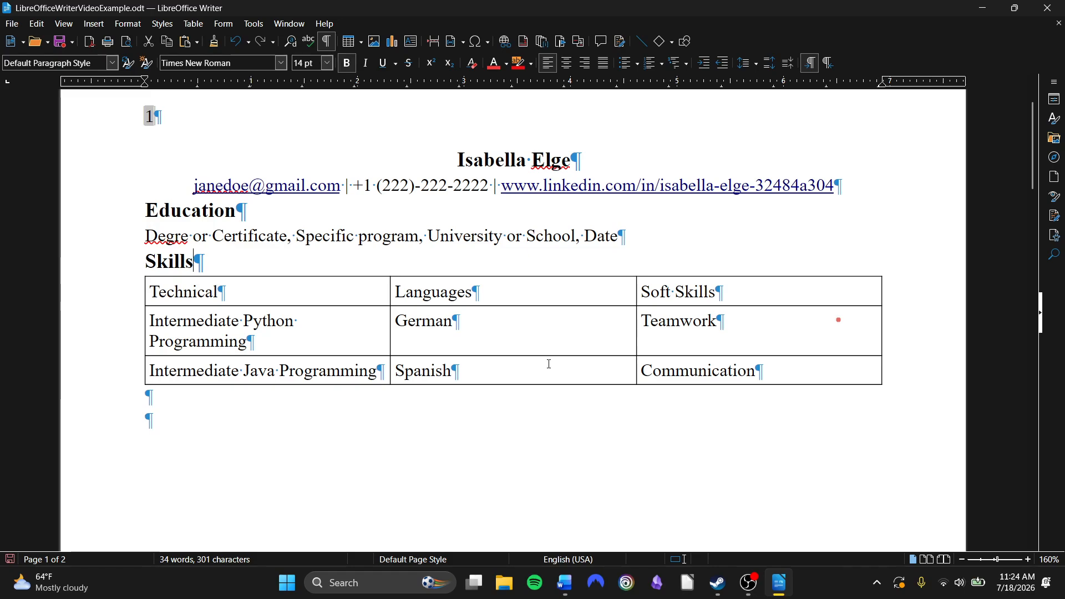
# Remove all borders from the skills table
pyautogui.press('Down')
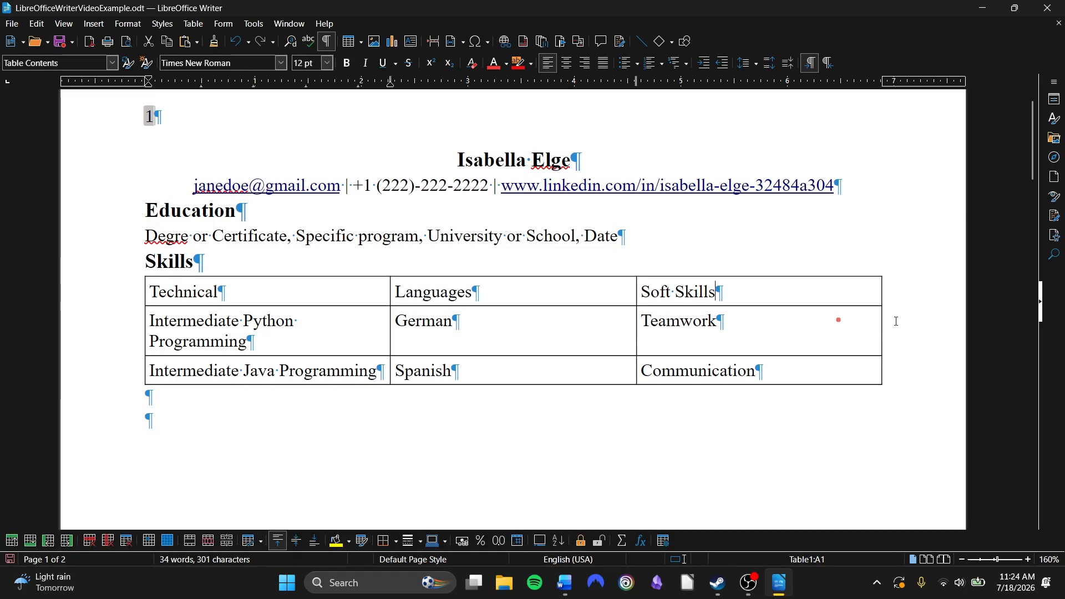
pyautogui.click(787, 394)
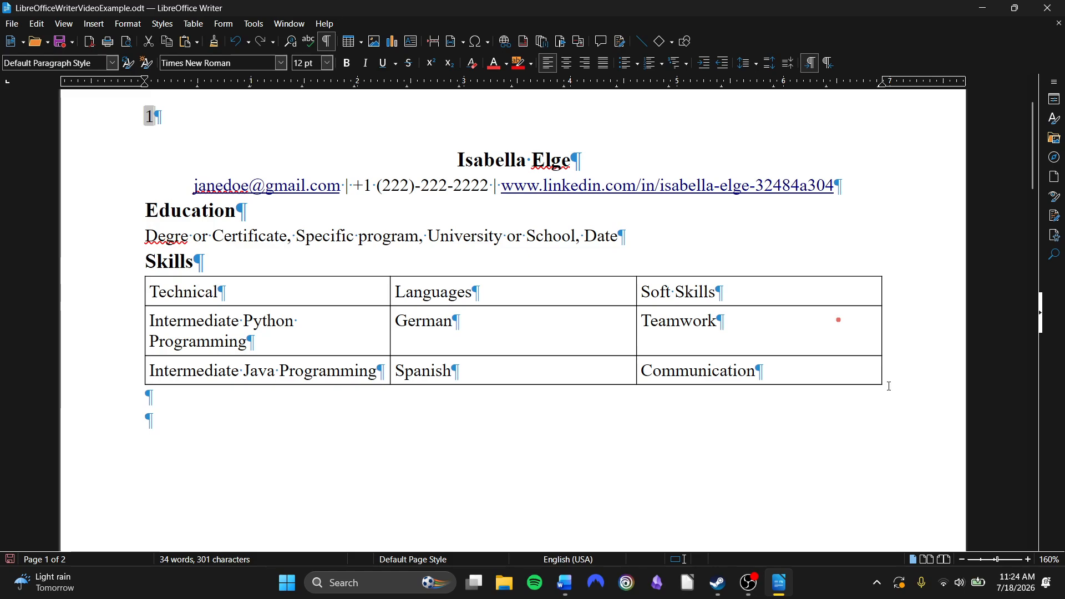
pyautogui.moveTo(137, 295); pyautogui.dragTo(849, 367)
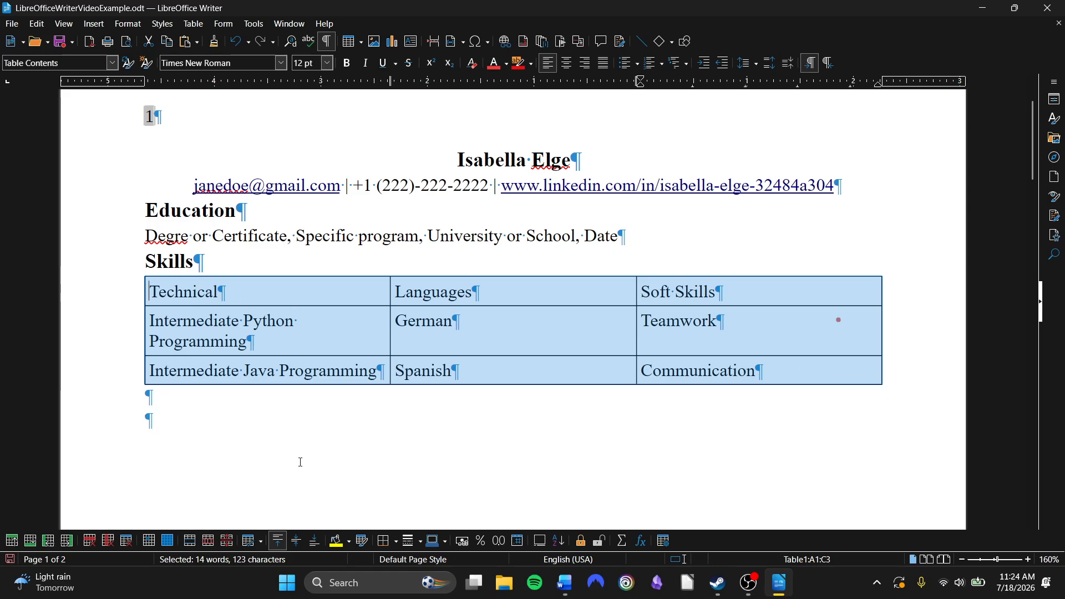
pyautogui.click(398, 546)
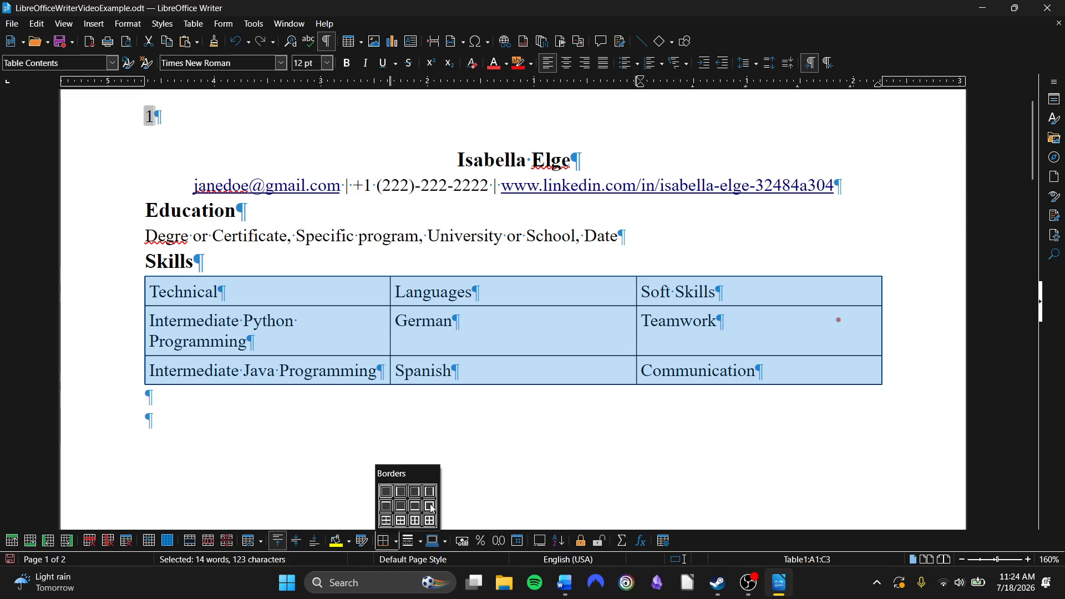
pyautogui.click(387, 496)
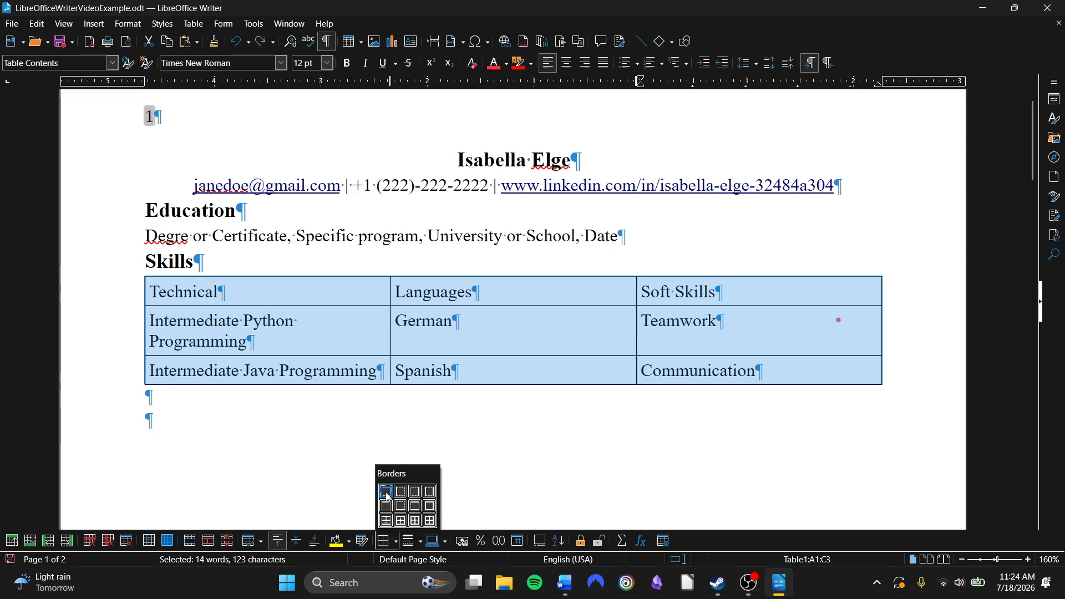
pyautogui.click(355, 478)
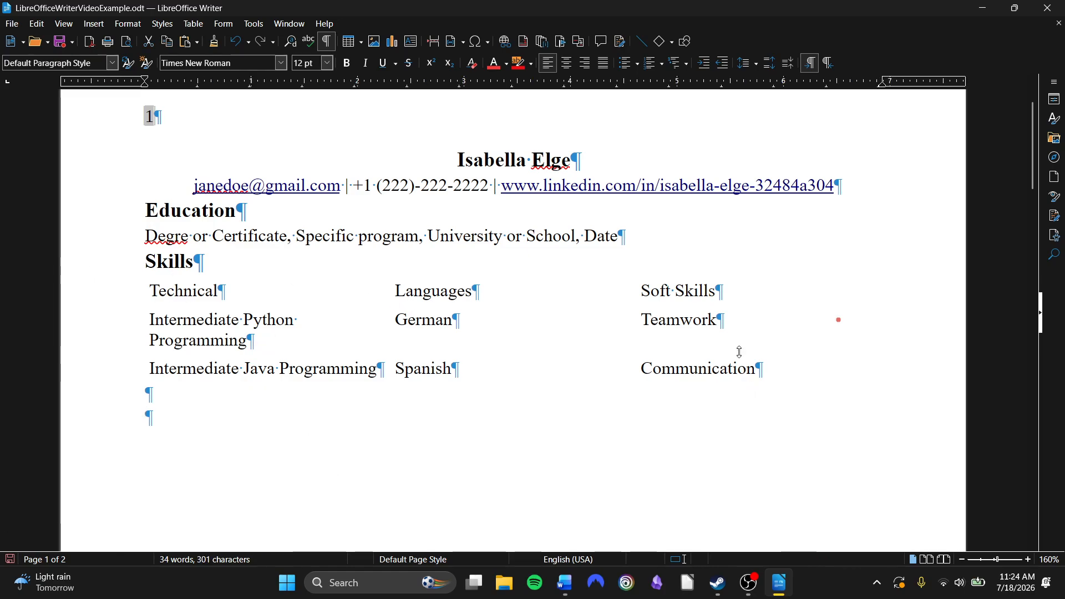
# Make the table's header row bold
pyautogui.moveTo(727, 290); pyautogui.dragTo(190, 285)
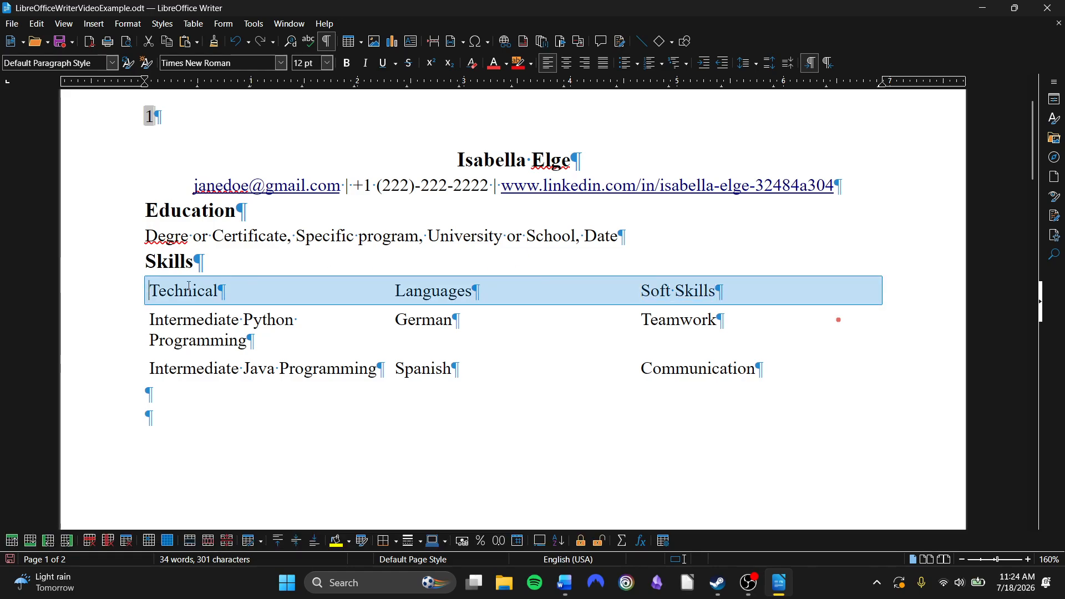
pyautogui.click(347, 63)
pyautogui.click(580, 333)
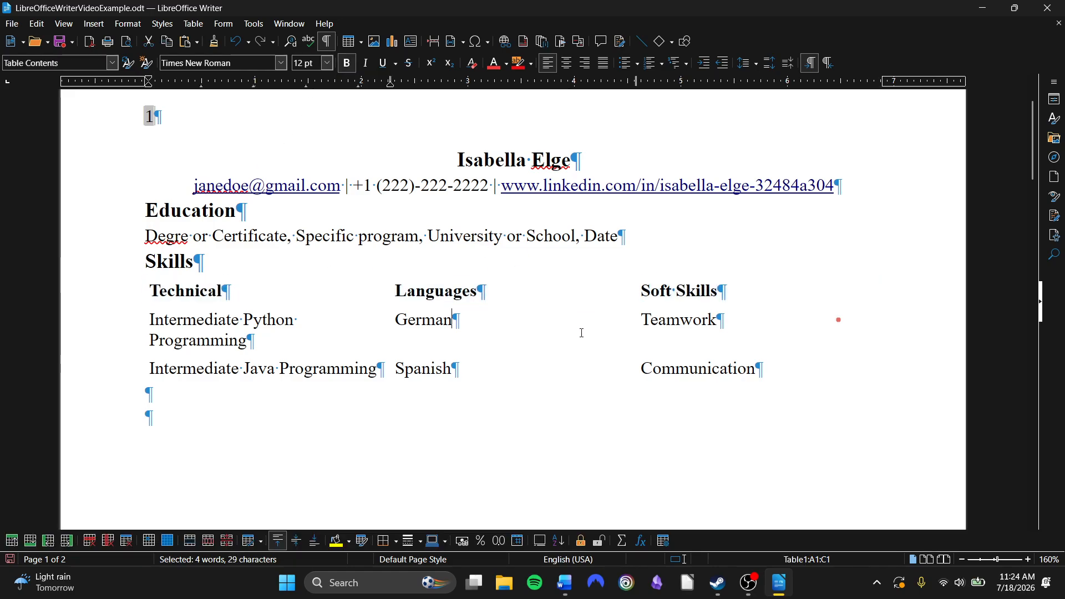
pyautogui.click(575, 462)
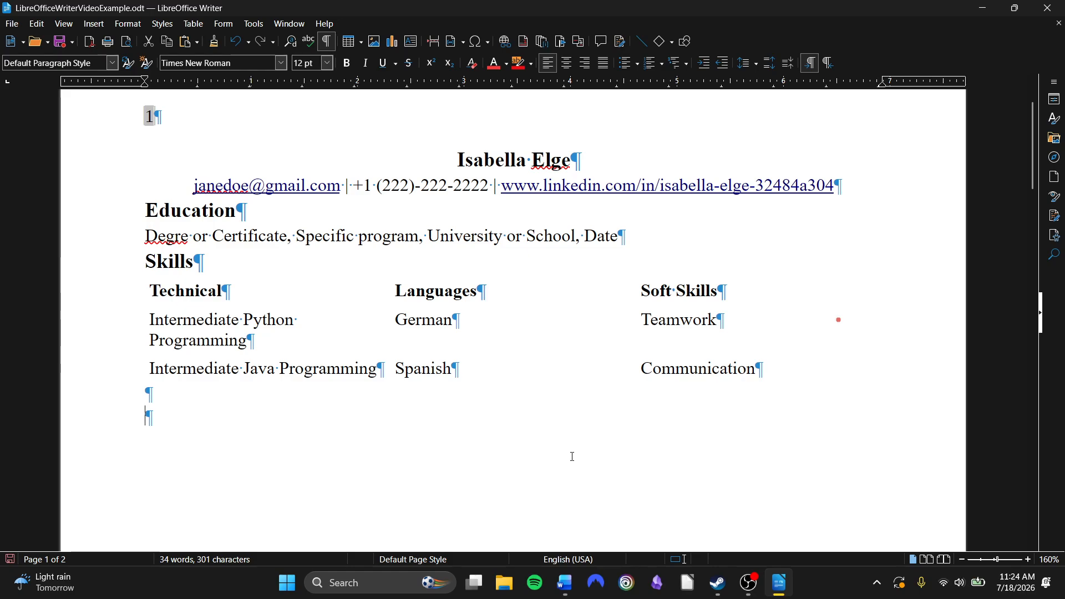
pyautogui.press('Up')
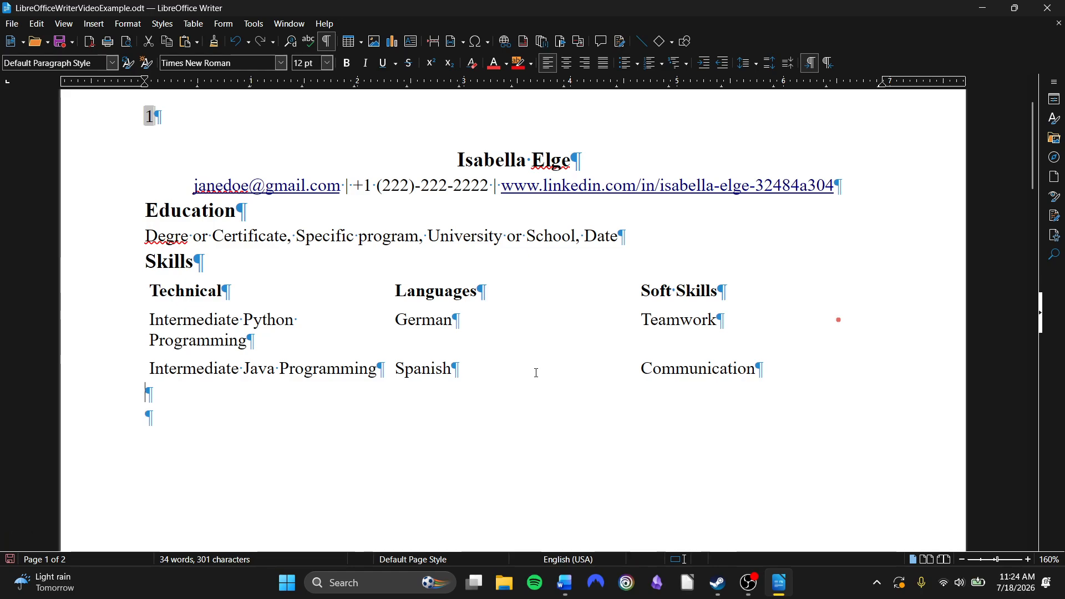
pyautogui.click(537, 373)
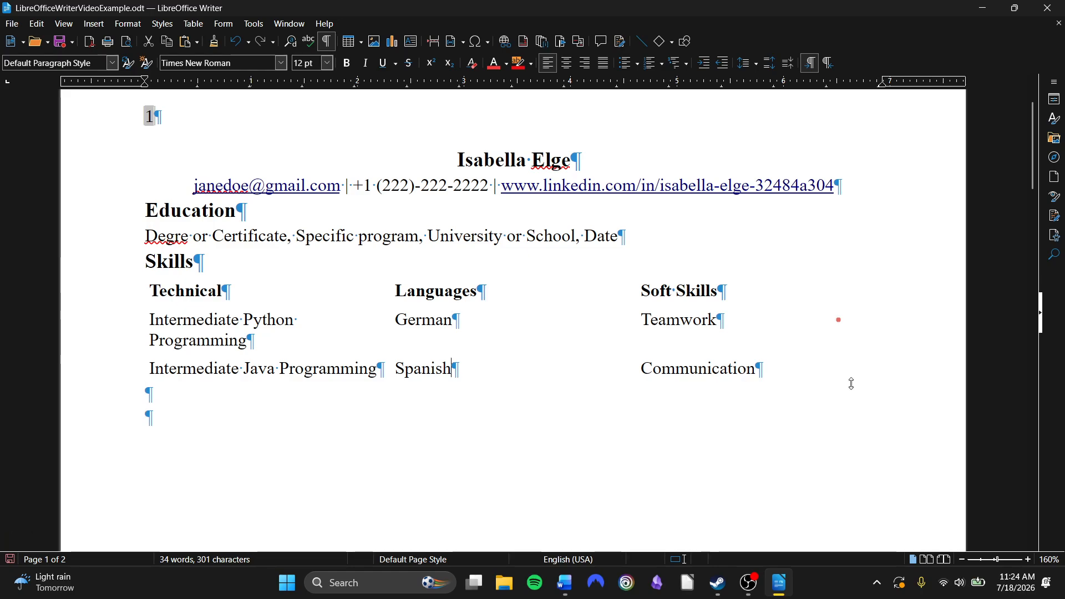
pyautogui.rightClick(731, 344)
pyautogui.press('Escape')
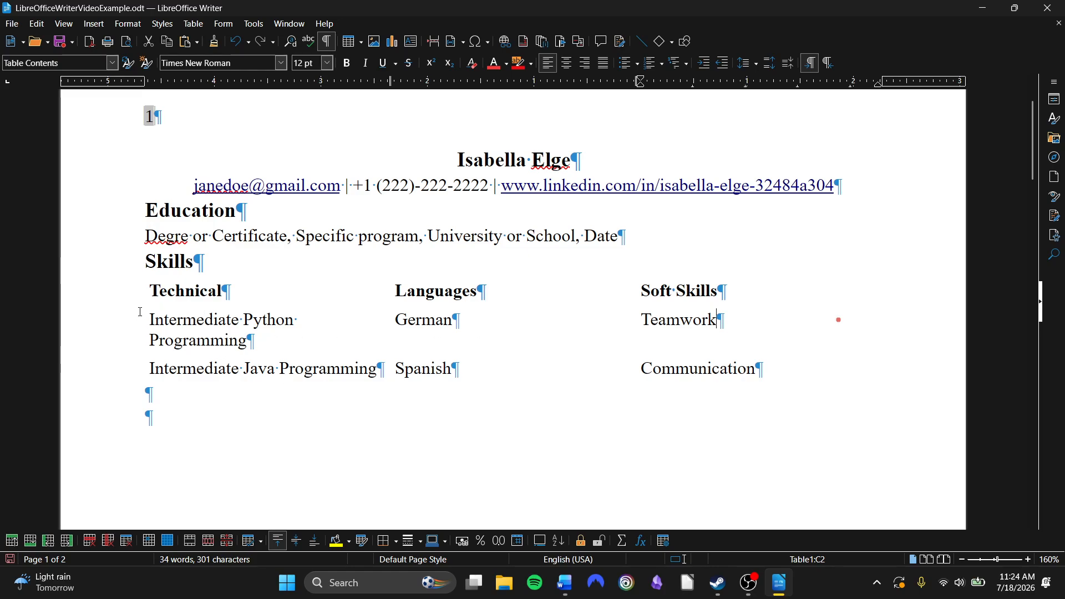
pyautogui.click(388, 541)
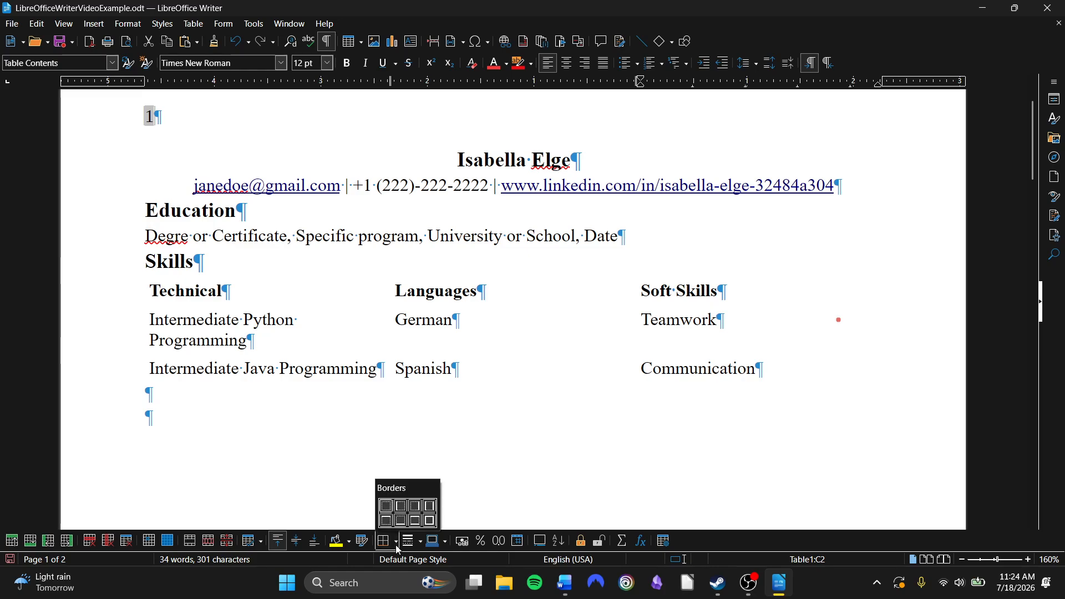
pyautogui.click(417, 546)
pyautogui.click(417, 547)
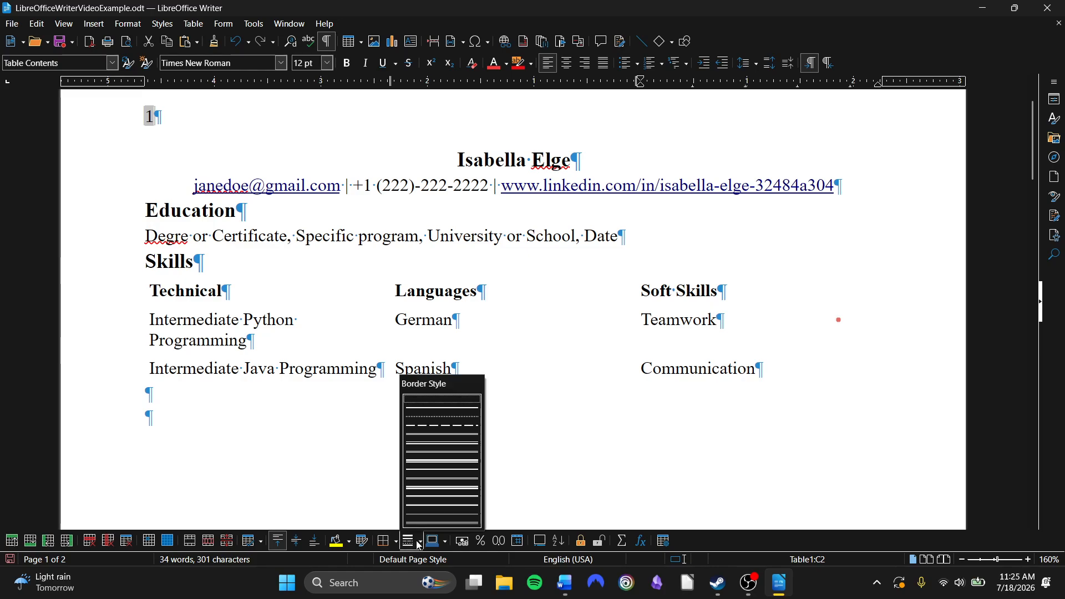
pyautogui.click(678, 435)
# Apply all borders to the whole skills table
pyautogui.moveTo(822, 361); pyautogui.dragTo(249, 295)
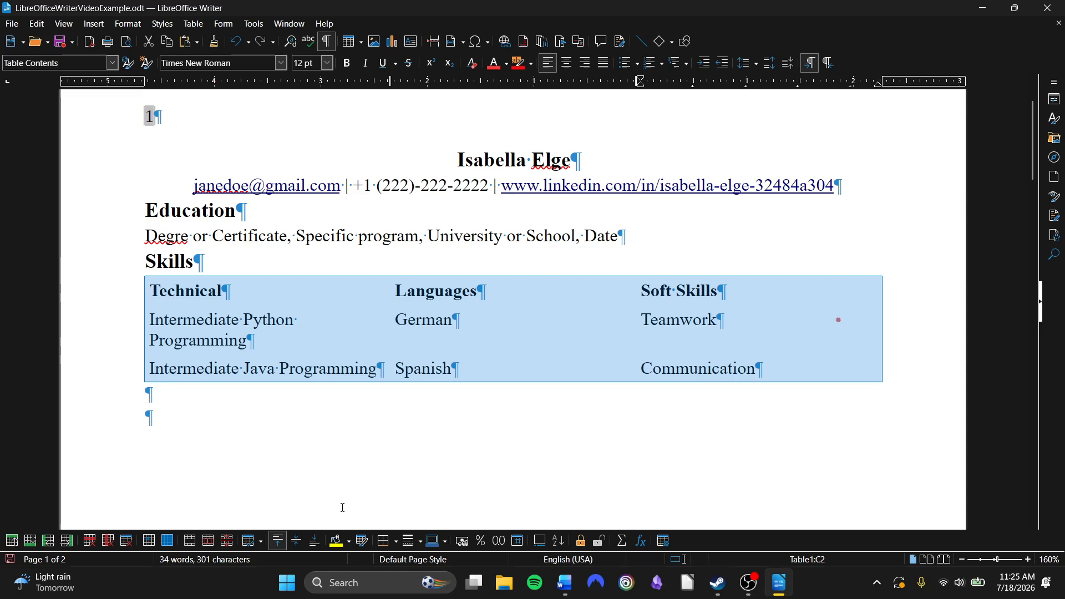
pyautogui.click(387, 541)
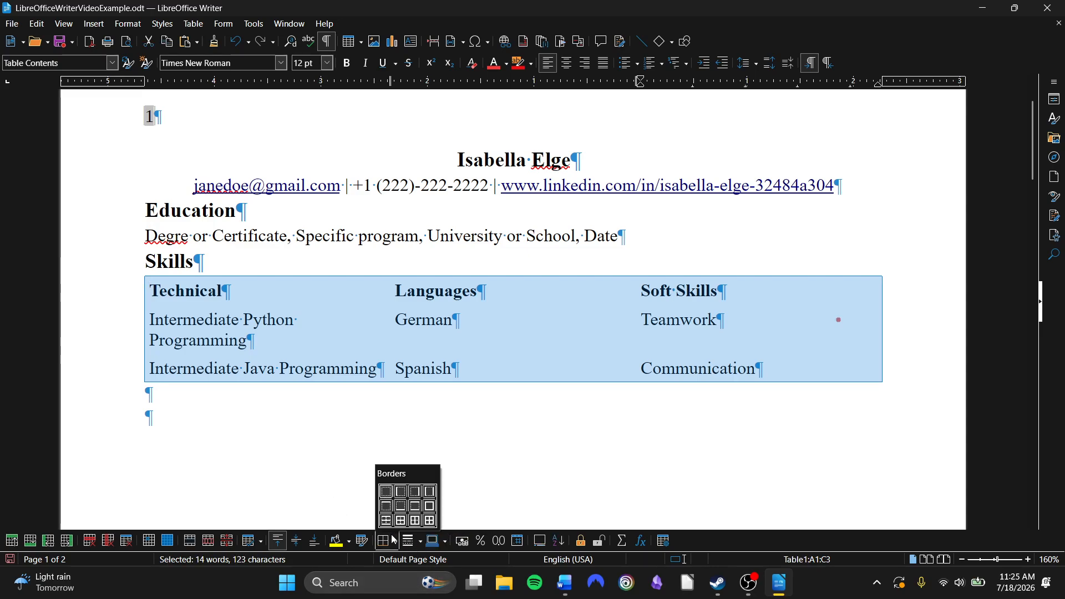
pyautogui.click(431, 521)
pyautogui.click(446, 470)
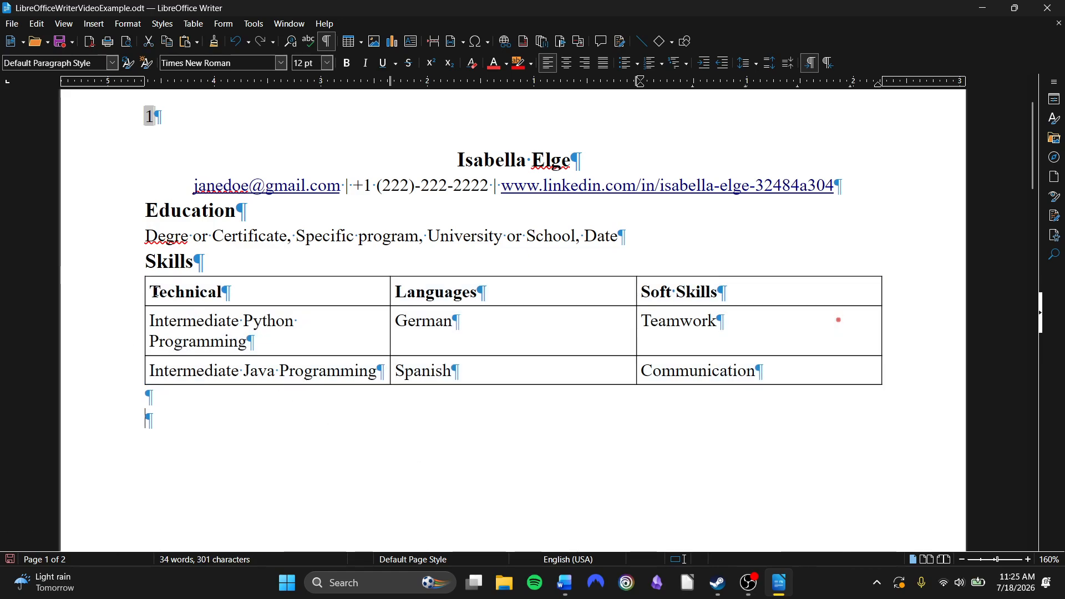
pyautogui.moveTo(145, 294); pyautogui.dragTo(119, 299)
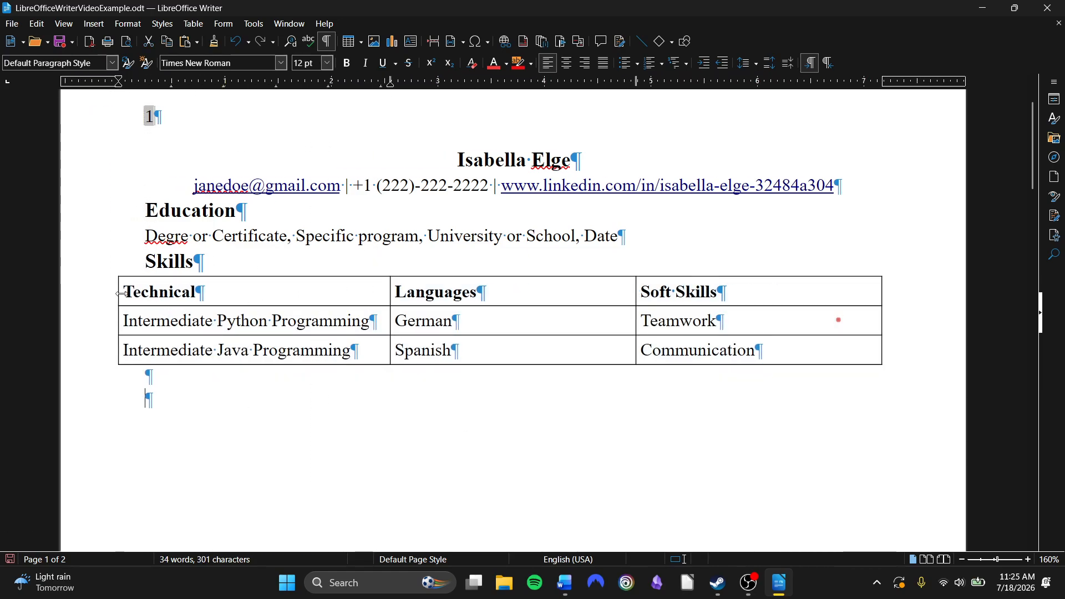
pyautogui.hotkey('ctrl', 'z')
pyautogui.click(233, 325)
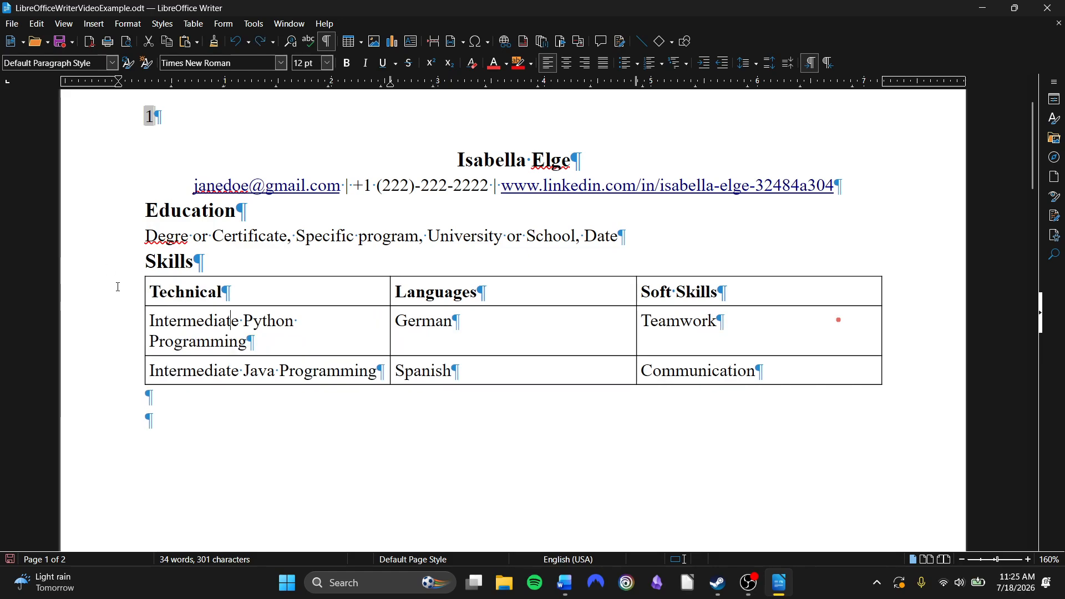
# Select the whole skills table and give its borders a dashed line style
pyautogui.moveTo(148, 292); pyautogui.dragTo(397, 371)
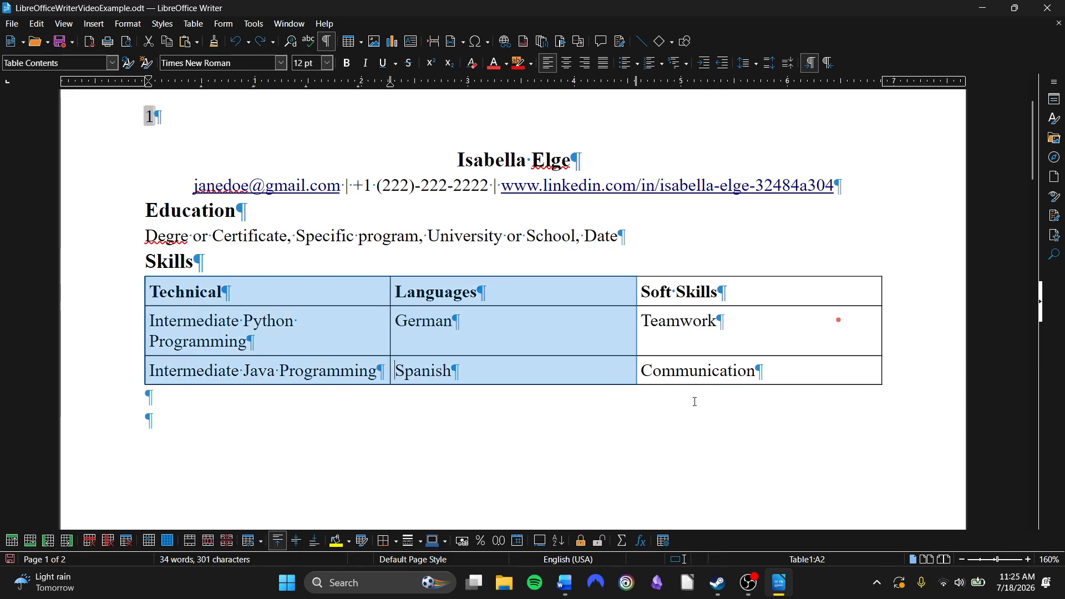
pyautogui.moveTo(694, 402); pyautogui.dragTo(814, 366)
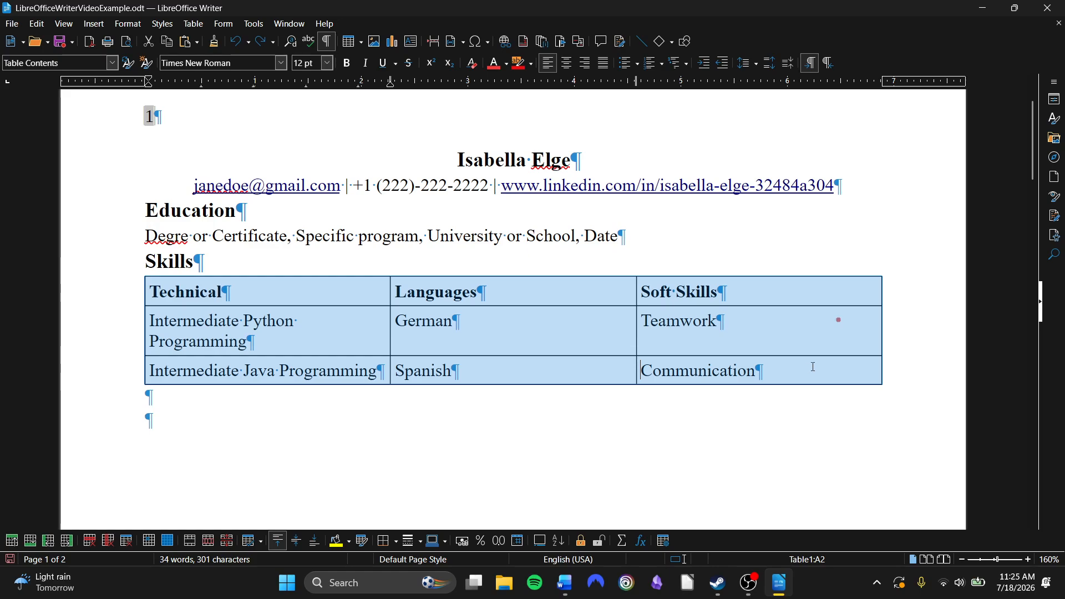
pyautogui.click(422, 544)
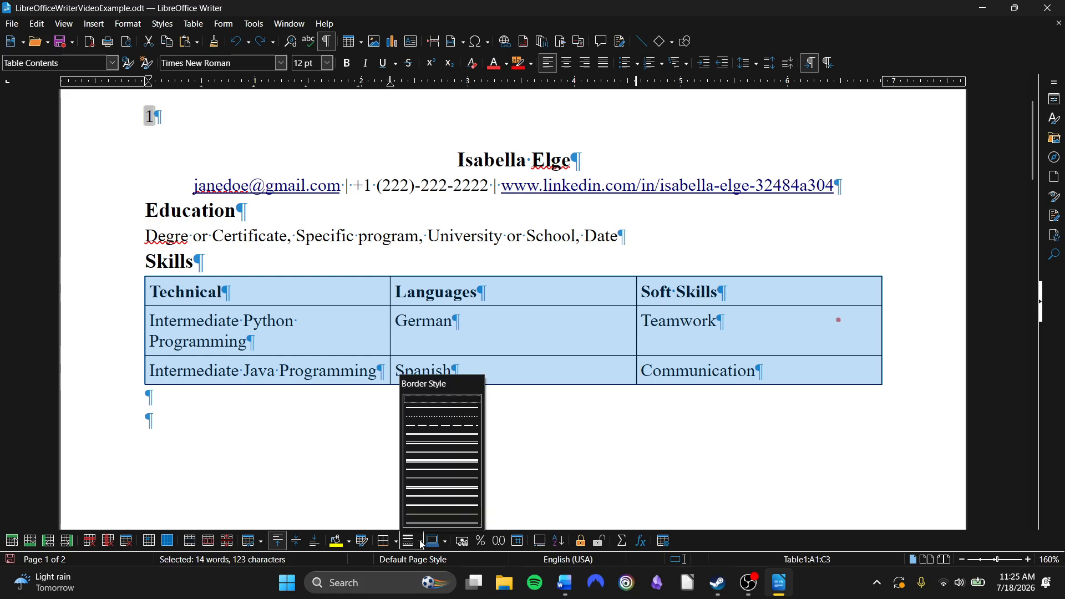
pyautogui.click(452, 433)
pyautogui.click(452, 429)
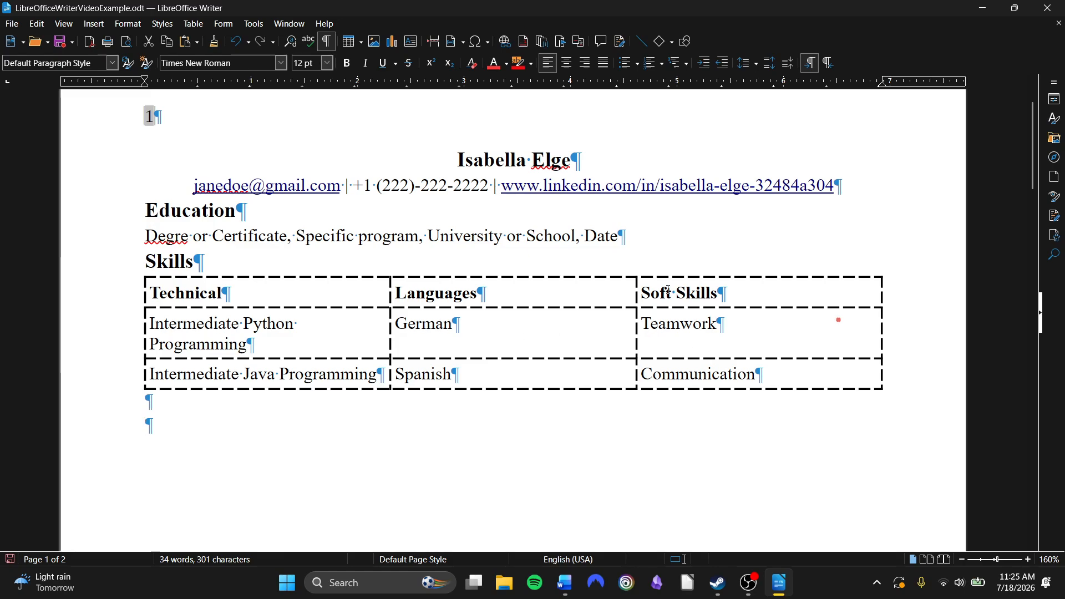
# Undo the dashed border style and the added table borders
pyautogui.click(235, 42)
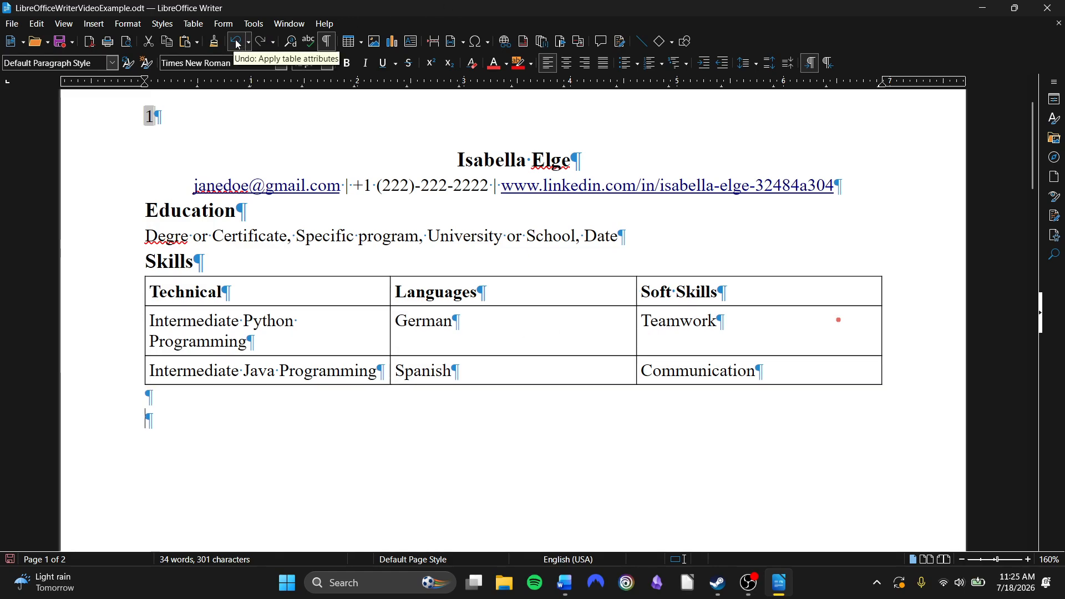
pyautogui.click(236, 42)
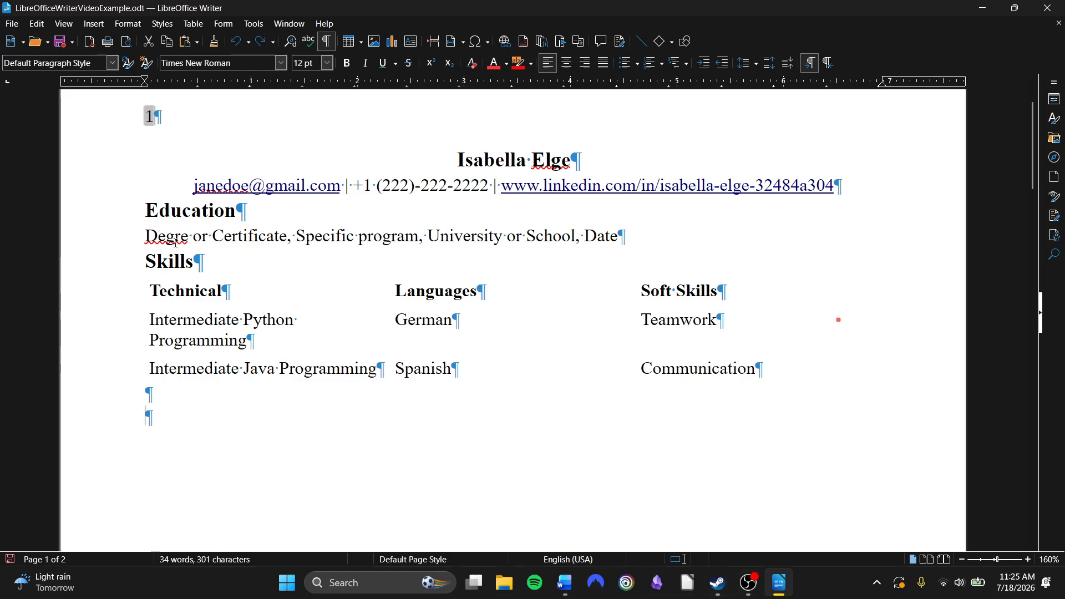
# Ignore the spelling flag on the surname Elge in the name heading
pyautogui.rightClick(534, 162)
pyautogui.press('Escape')
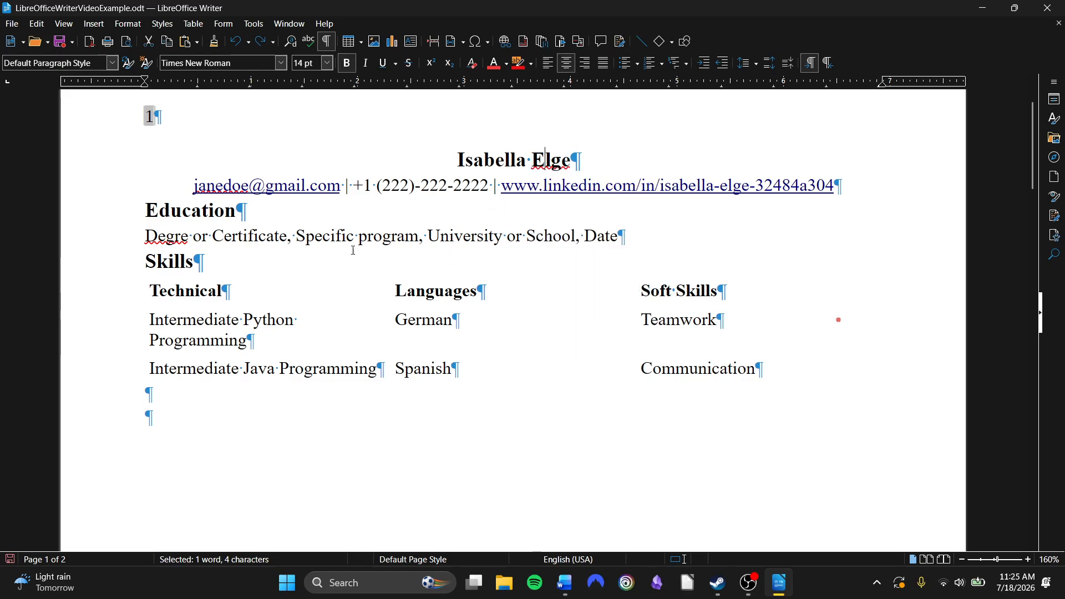
pyautogui.rightClick(571, 157)
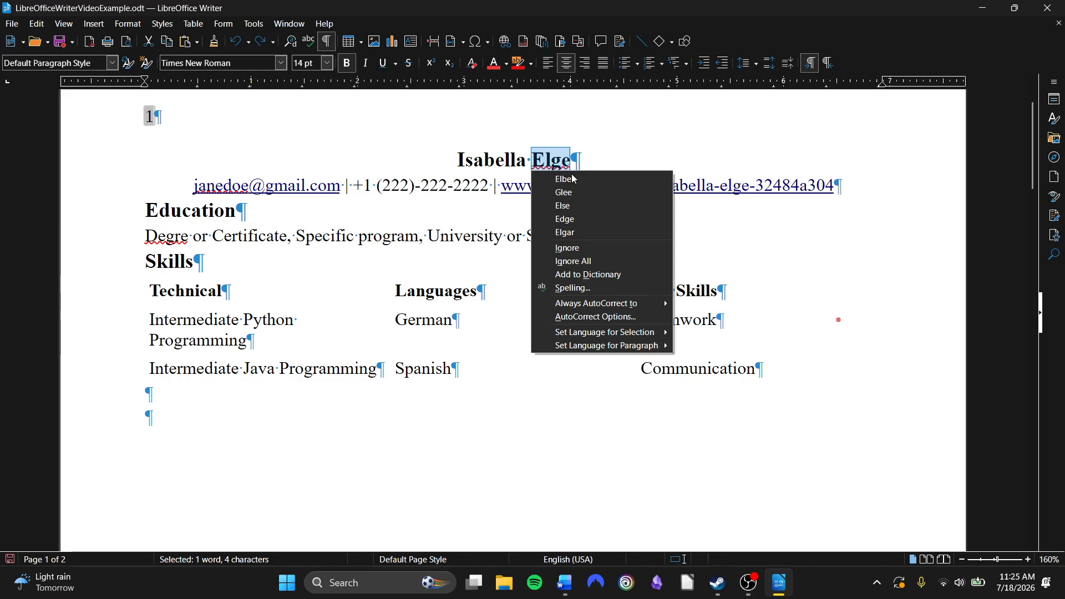
pyautogui.click(584, 248)
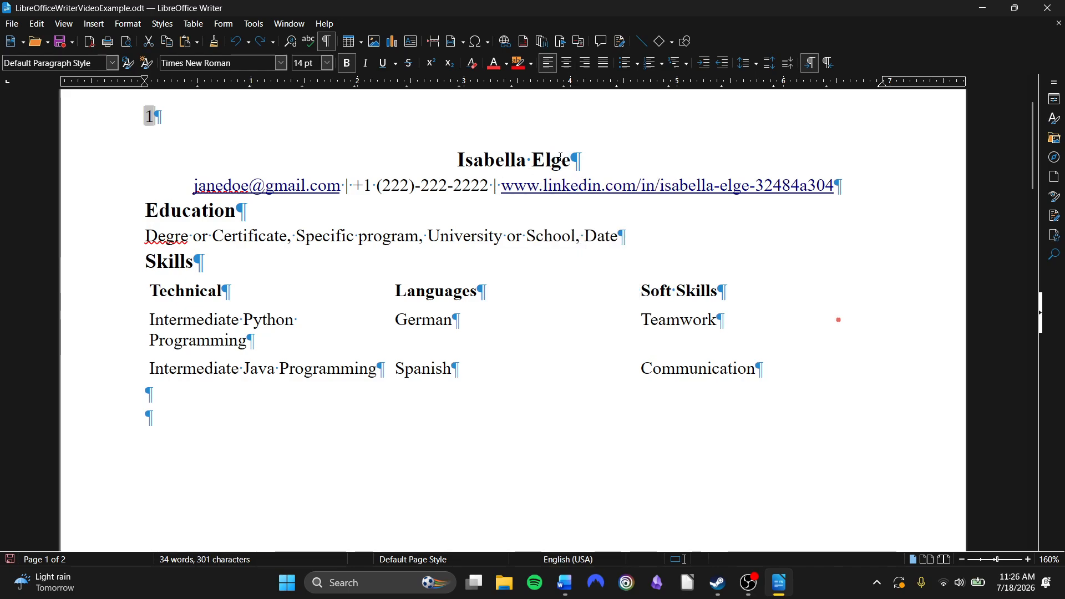
# Type Elge on an empty line below the table and set it to Ignore All for spelling
pyautogui.click(327, 422)
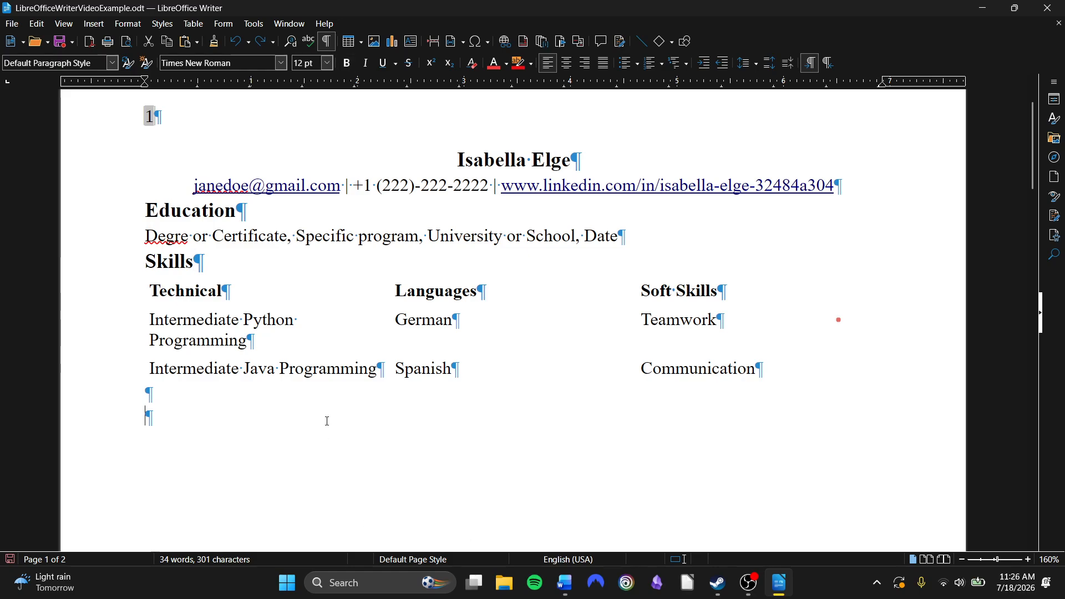
pyautogui.write('Elge')
pyautogui.press('Return')
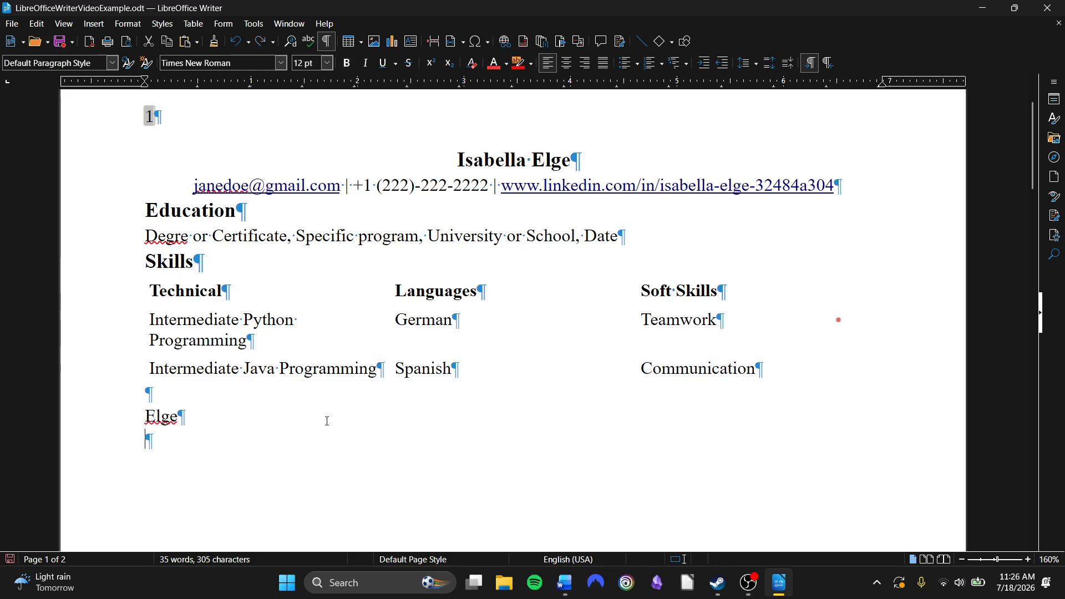
pyautogui.rightClick(155, 429)
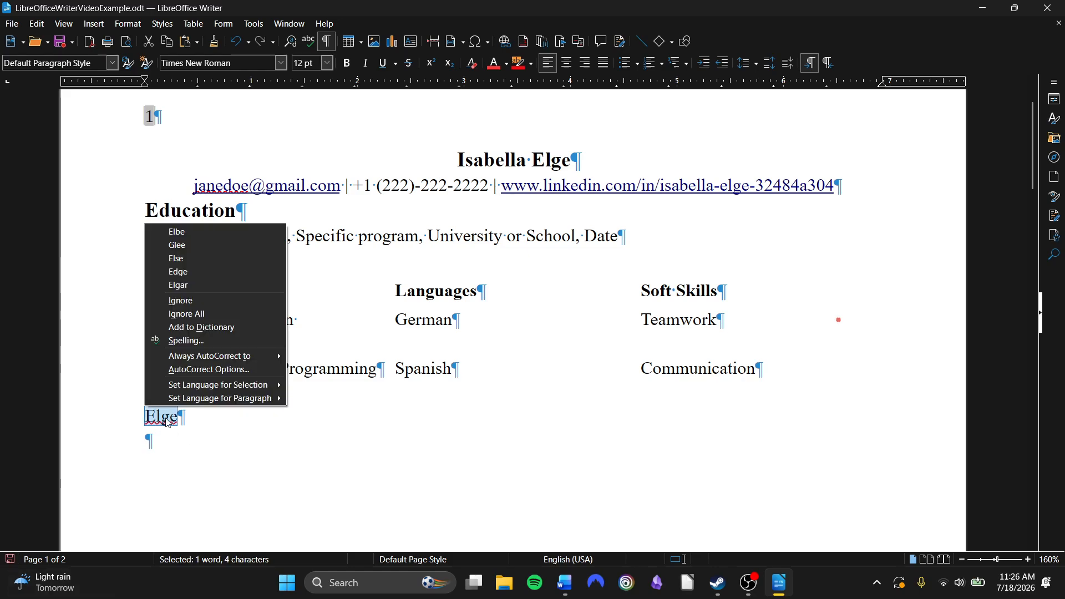
pyautogui.click(213, 311)
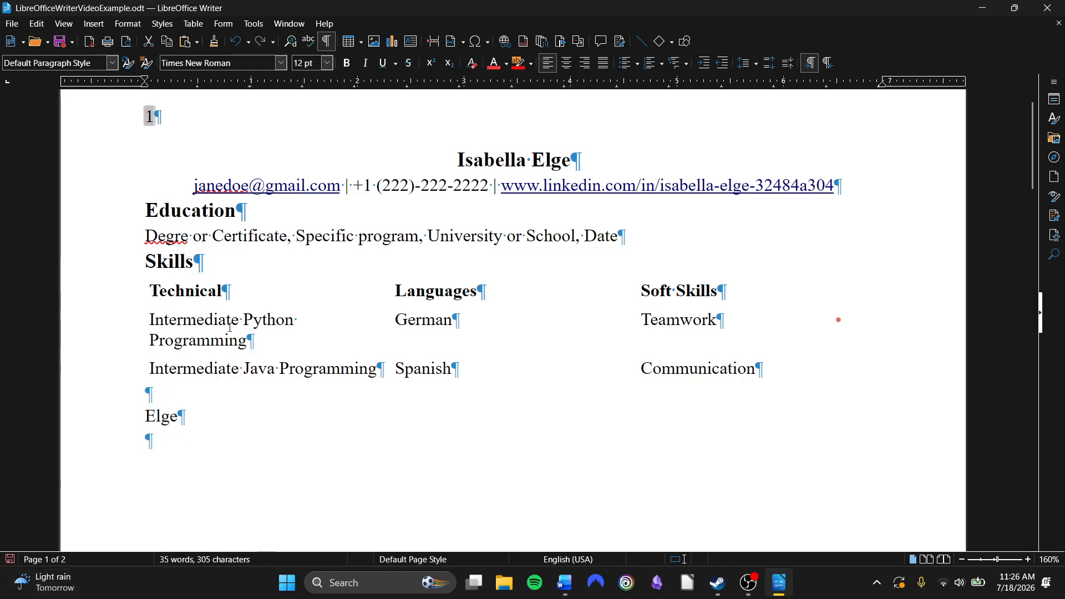
# Type a second Elge test line and delete both test lines below the table
pyautogui.press('Down')
pyautogui.write('Egl')
pyautogui.press('BackSpace')
pyautogui.press('BackSpace')
pyautogui.write('lge')
pyautogui.press('Return')
pyautogui.moveTo(184, 441); pyautogui.dragTo(111, 421)
pyautogui.press('BackSpace')
pyautogui.press('BackSpace')
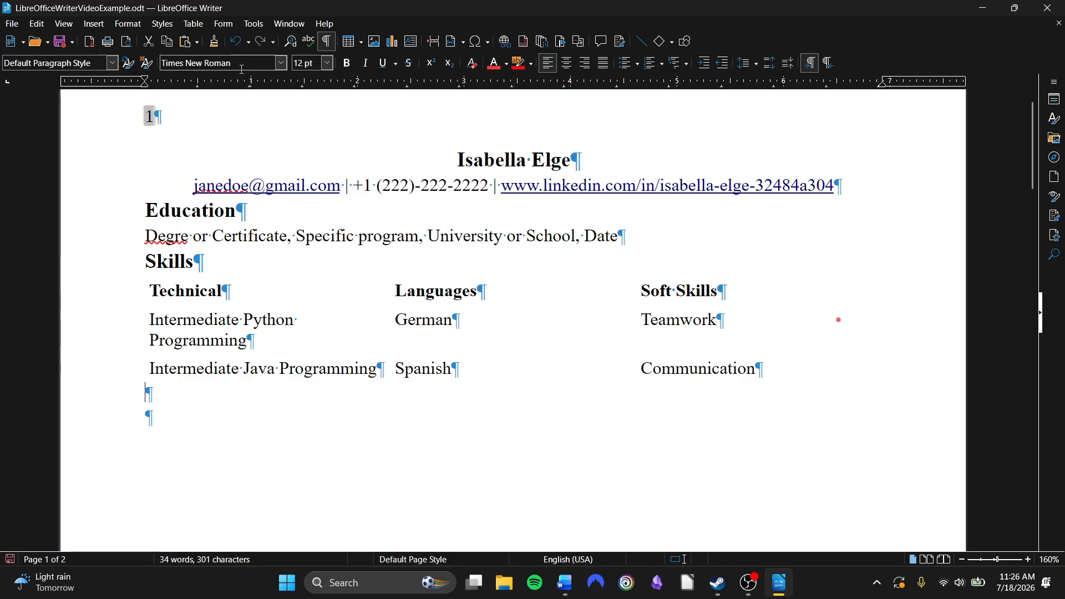
# Start a spell check and accept the suggested correction for the e-mail's user name
pyautogui.click(309, 43)
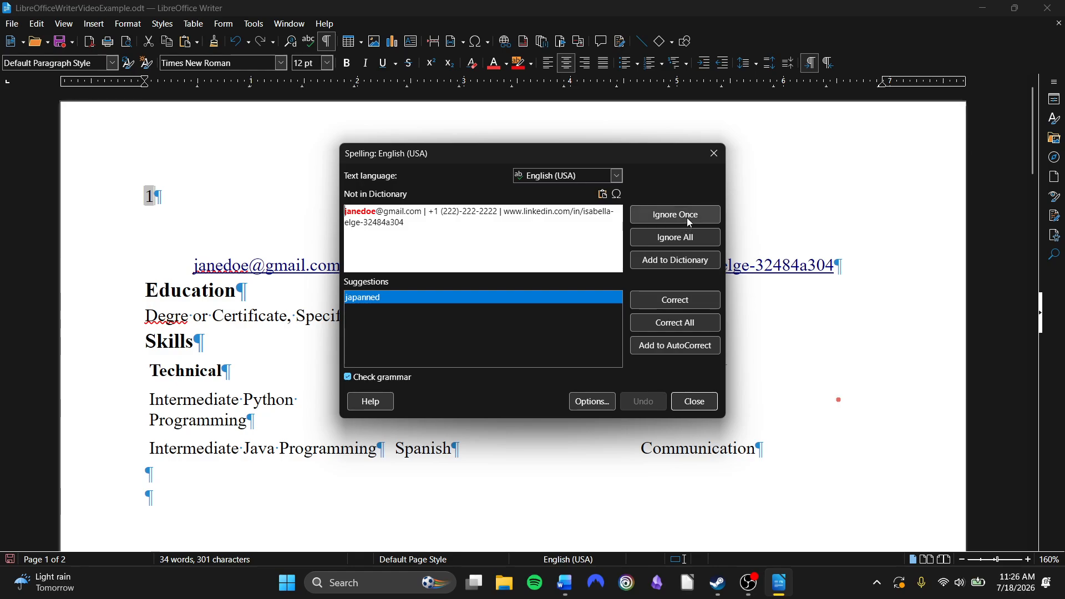
pyautogui.click(668, 304)
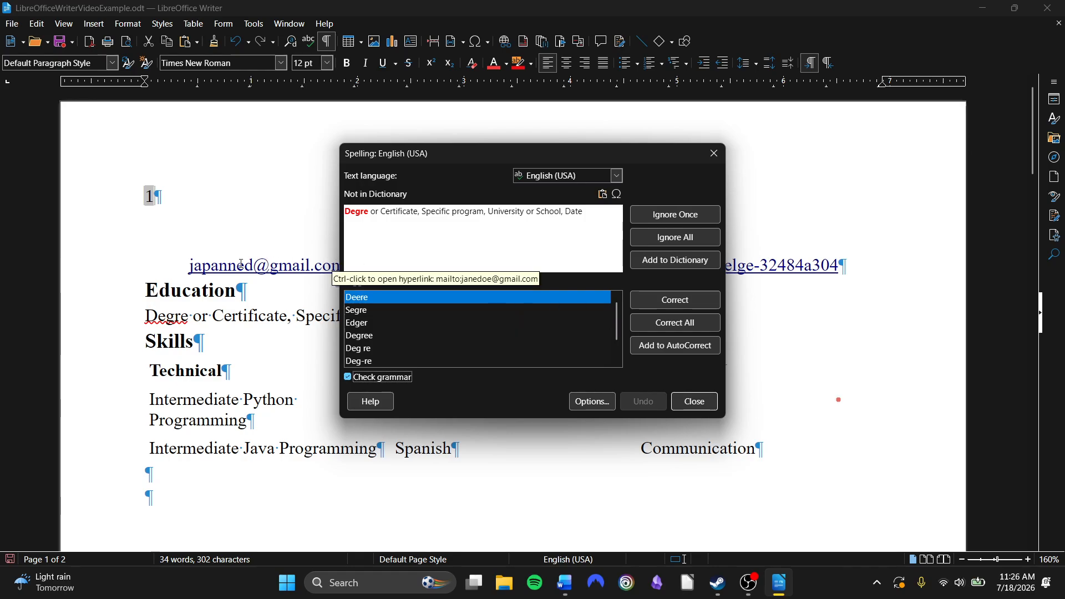
# Undo the e-mail correction and close the Spelling dialog
pyautogui.click(191, 272)
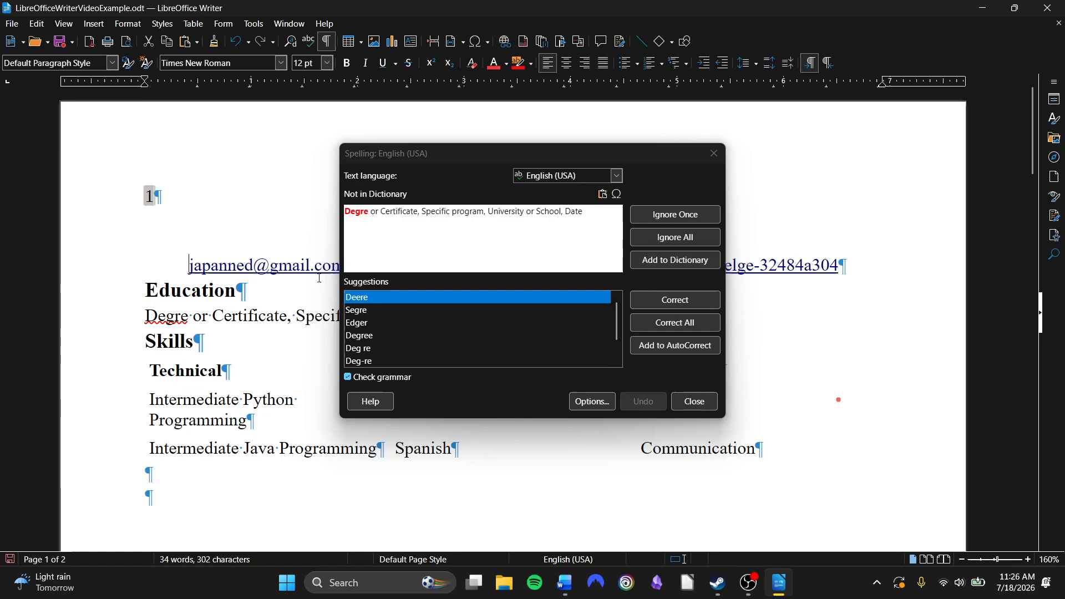
pyautogui.click(232, 44)
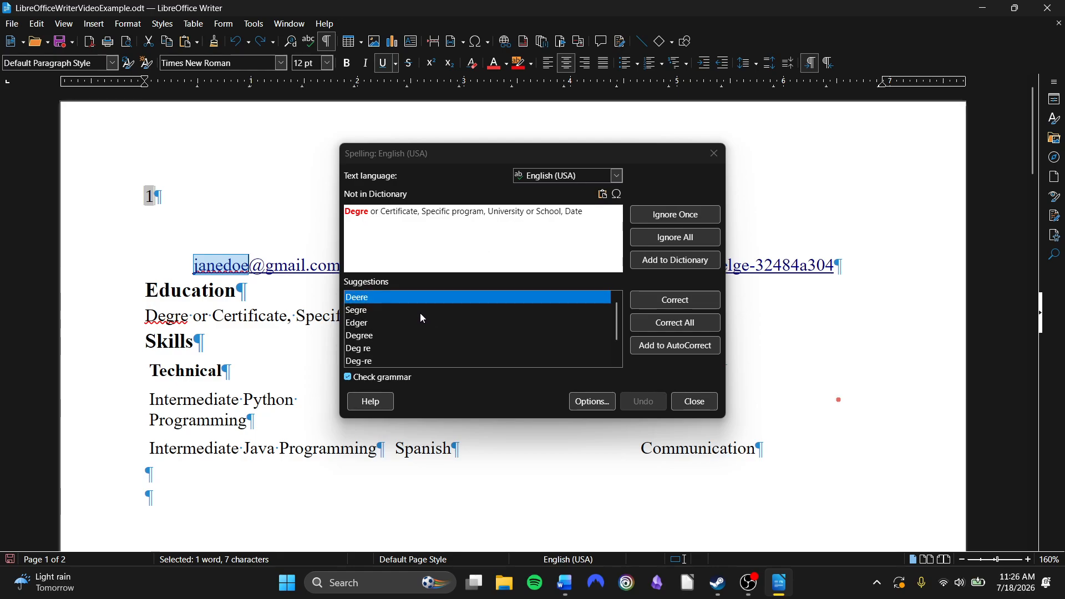
pyautogui.click(392, 338)
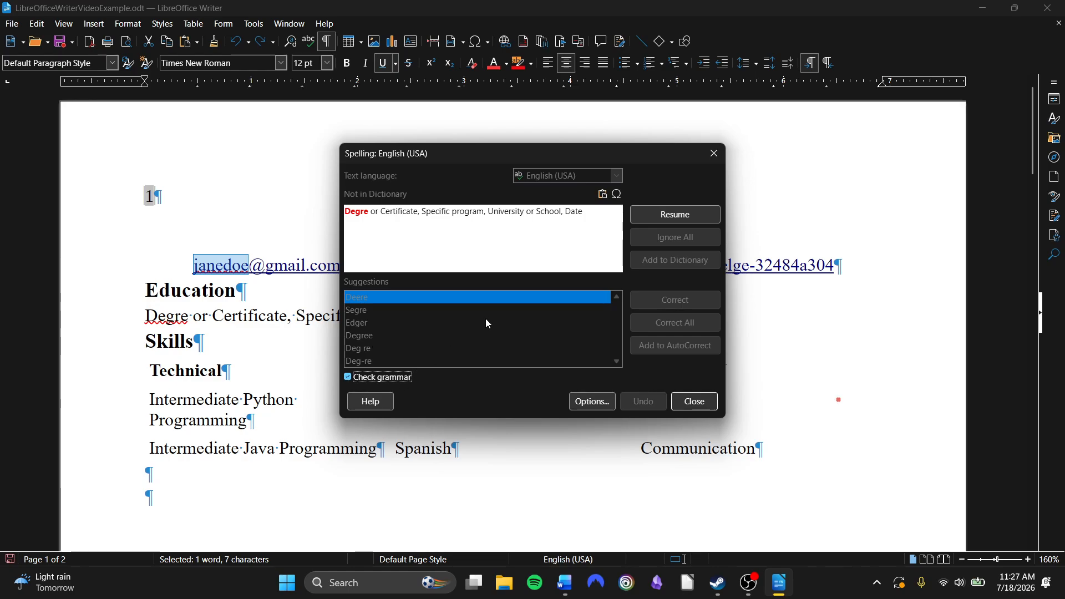
pyautogui.click(694, 401)
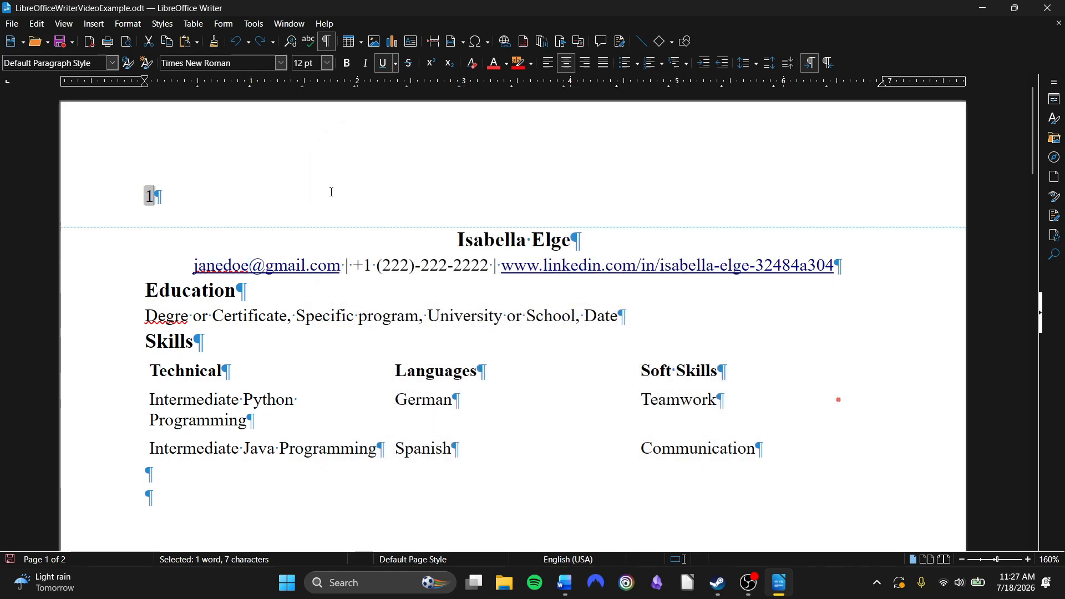
# Spell-check the document, ignoring the e-mail user name once and correcting Degre to Degree
pyautogui.click(473, 240)
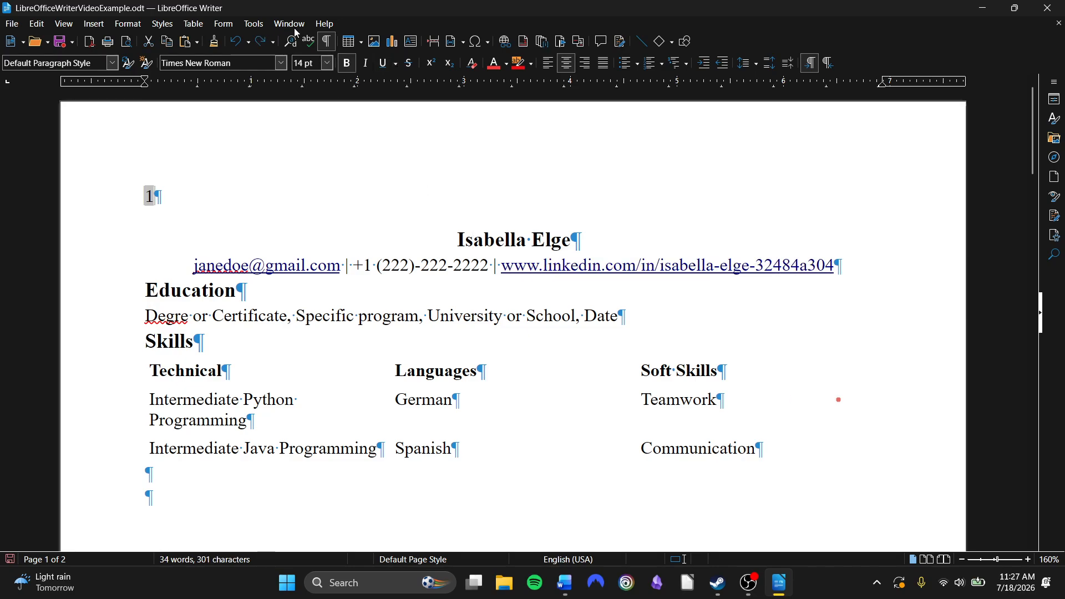
pyautogui.click(308, 41)
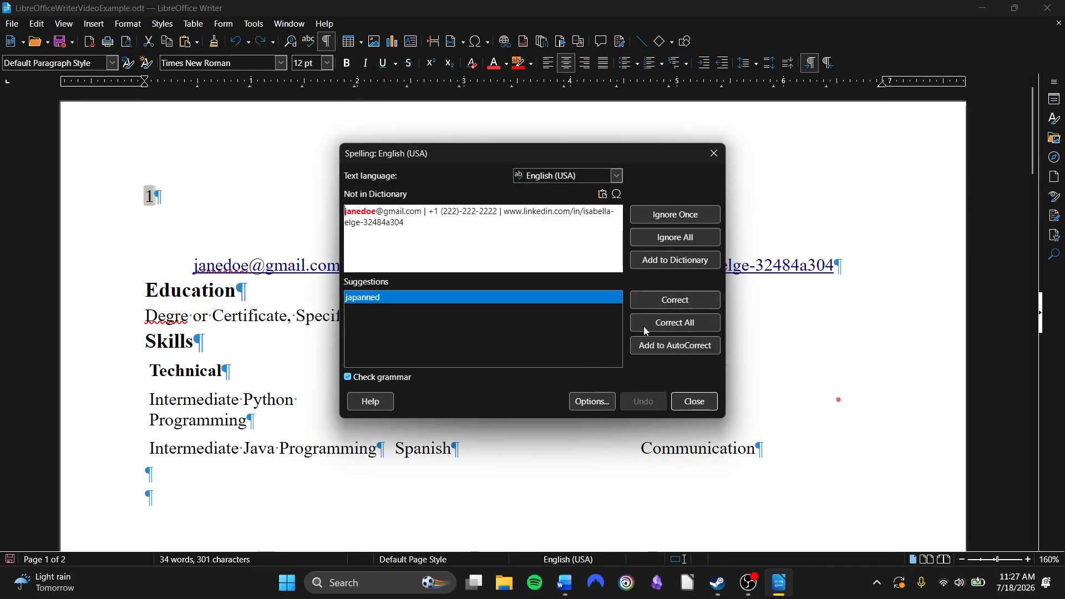
pyautogui.click(664, 219)
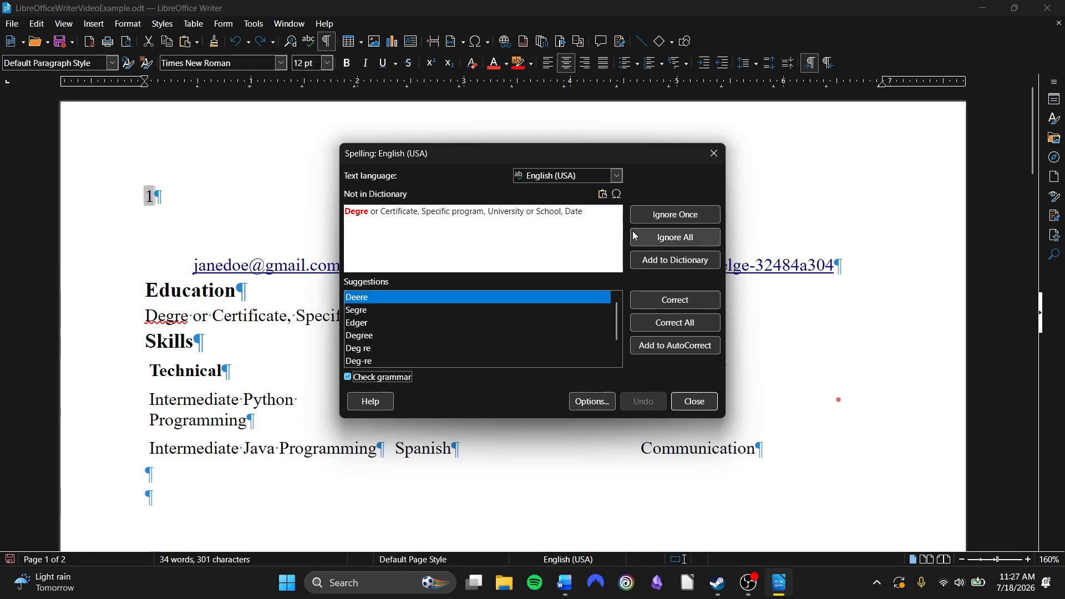
pyautogui.click(396, 337)
pyautogui.click(704, 304)
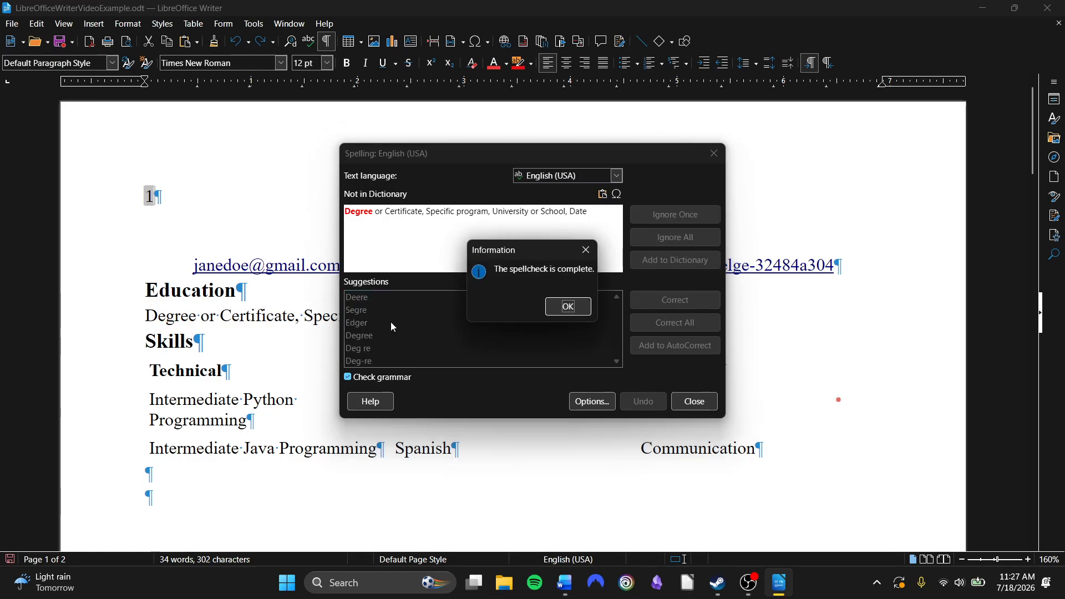
pyautogui.click(580, 304)
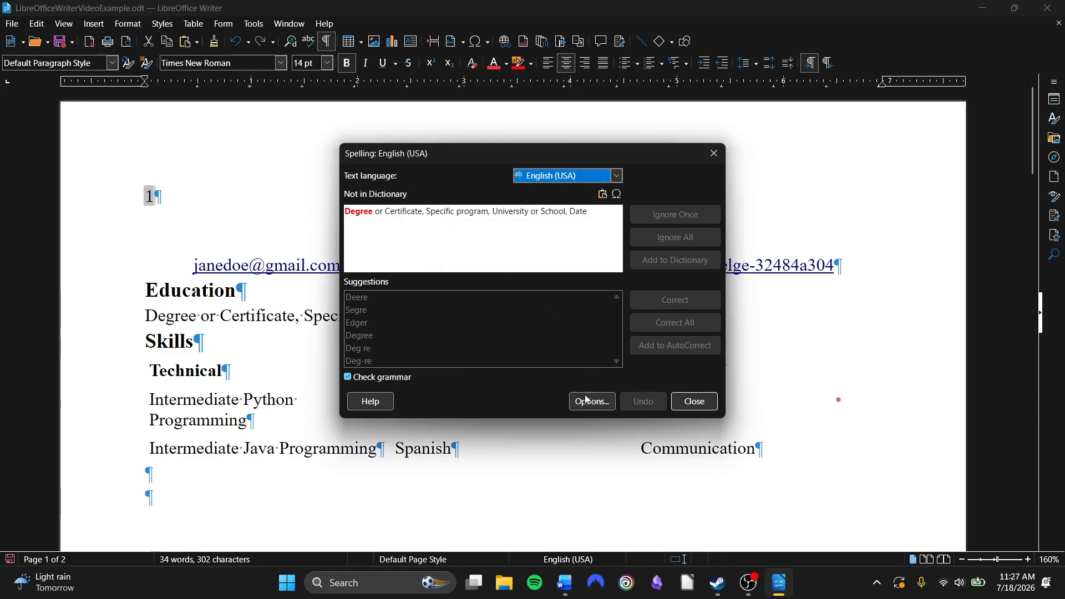
pyautogui.click(691, 404)
# Restart the spell check from the beginning of the document, browse the text language list, and close the Spelling dialog
pyautogui.click(547, 370)
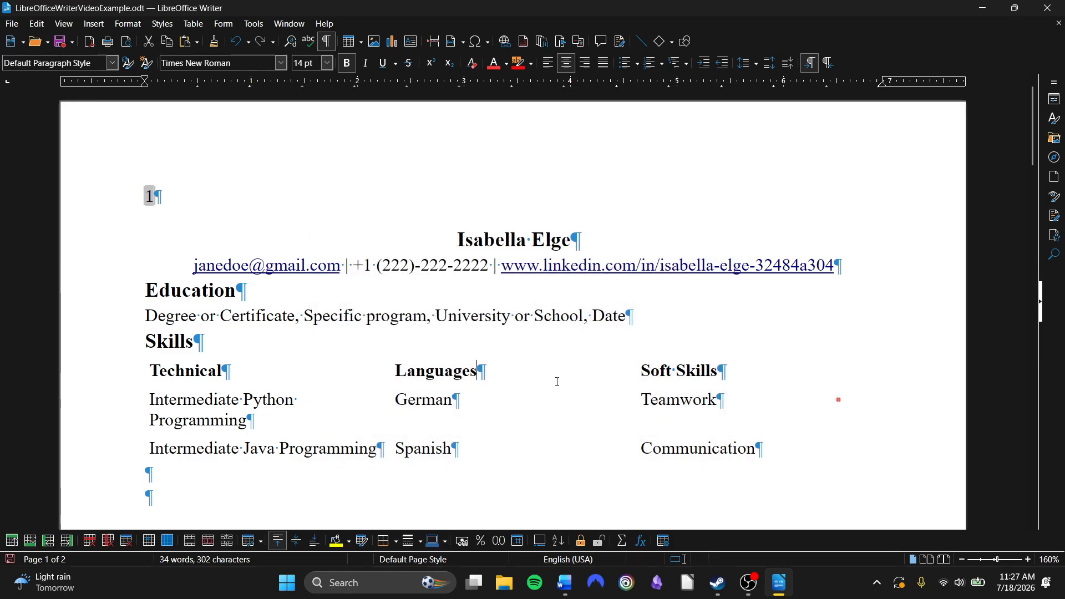
pyautogui.click(309, 41)
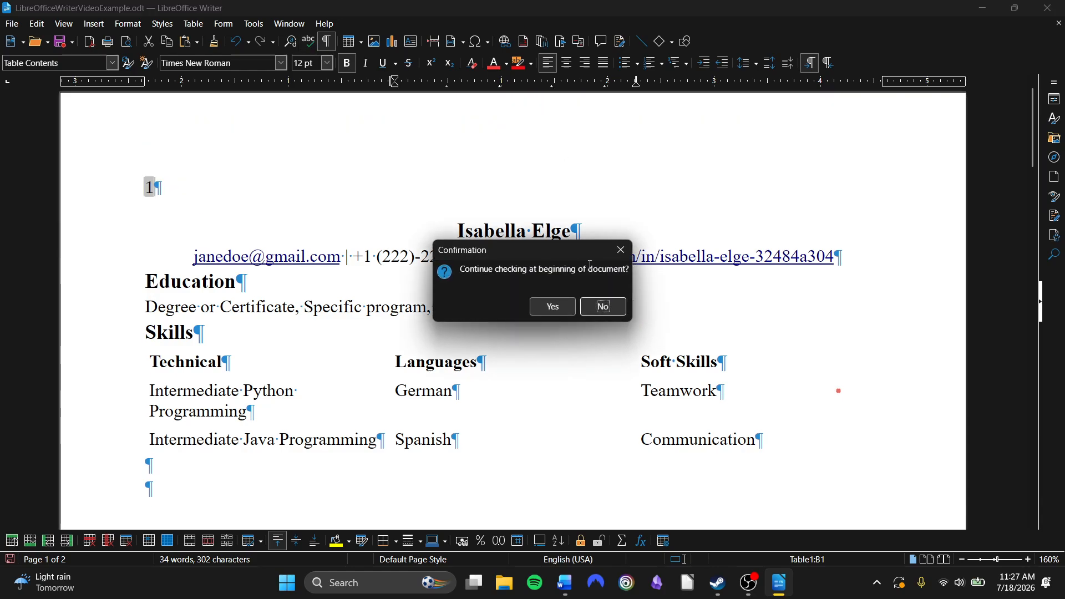
pyautogui.click(554, 309)
pyautogui.click(563, 306)
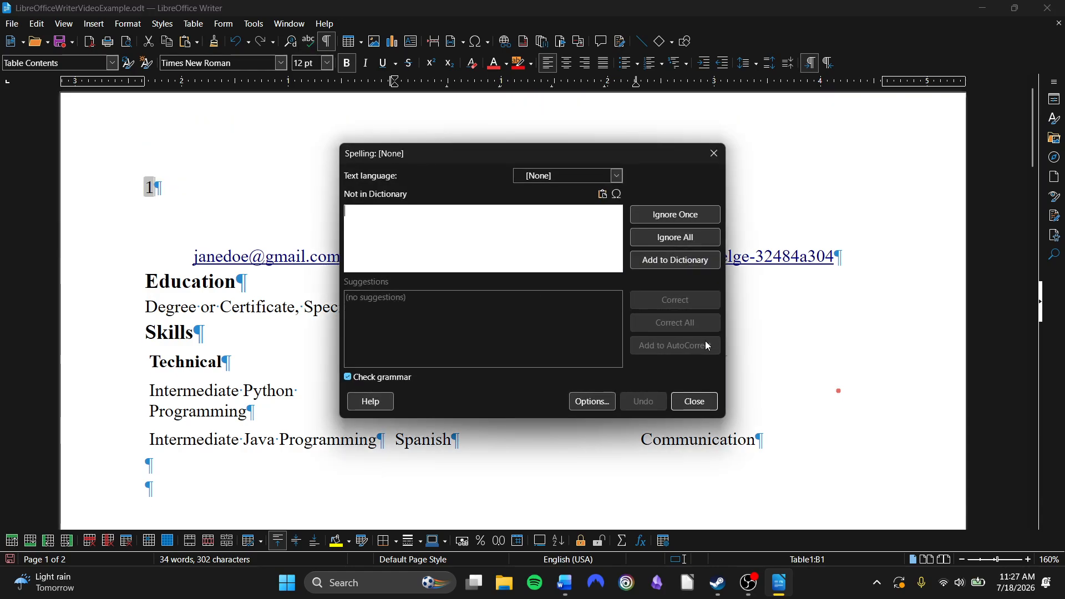
pyautogui.click(616, 176)
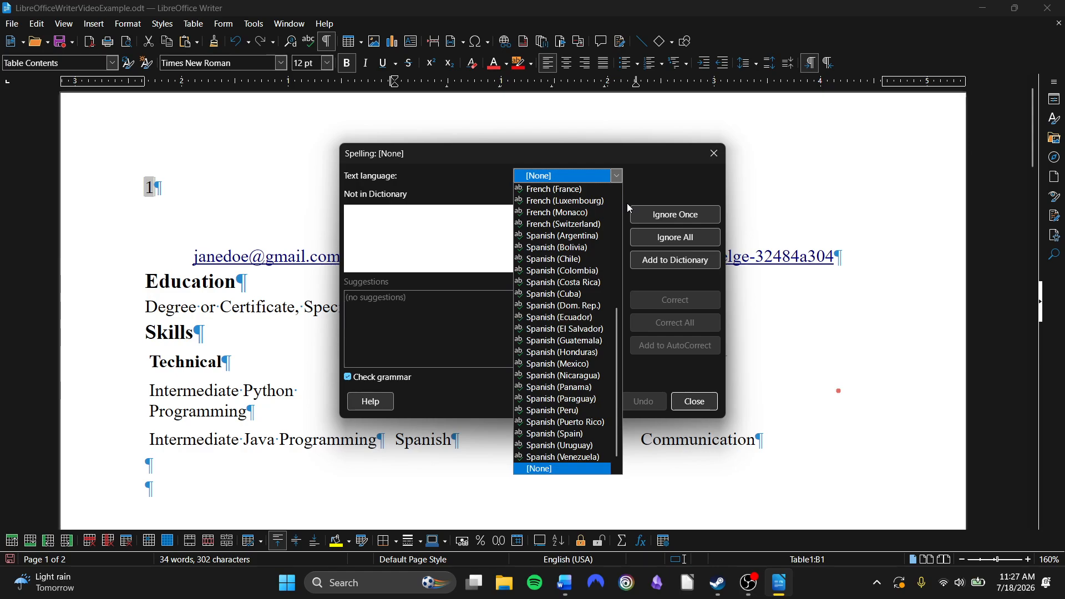
pyautogui.scroll(7, 597, 248)
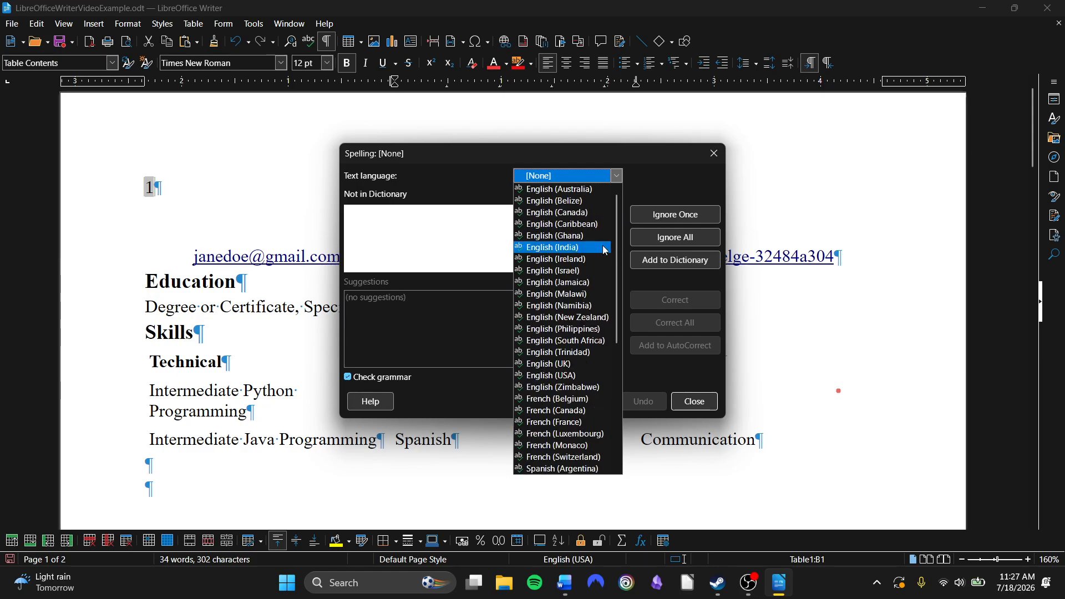
pyautogui.scroll(-4, 589, 294)
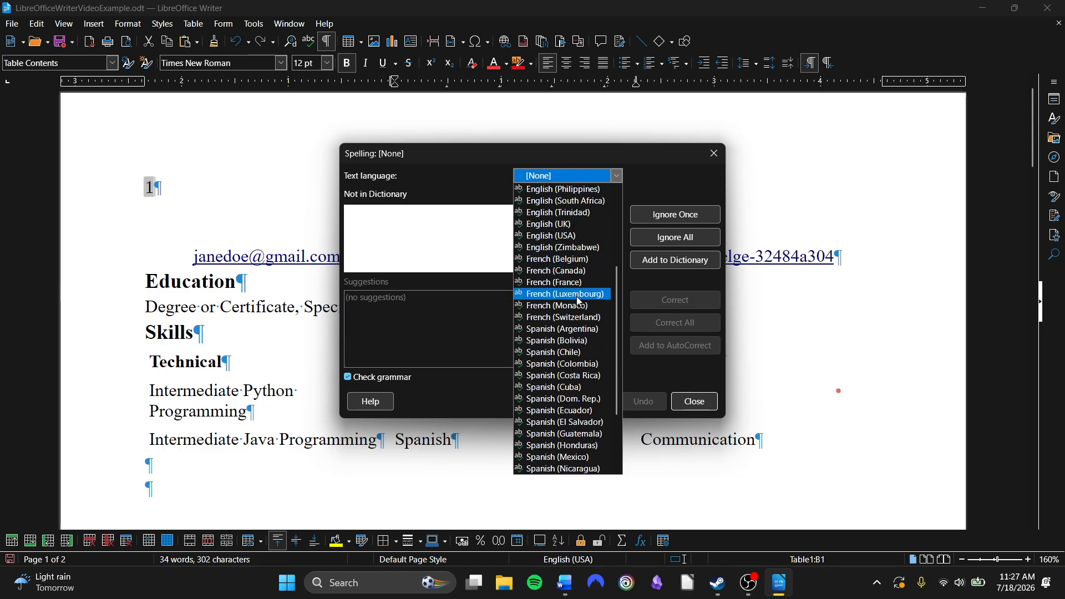
pyautogui.scroll(-3, 583, 354)
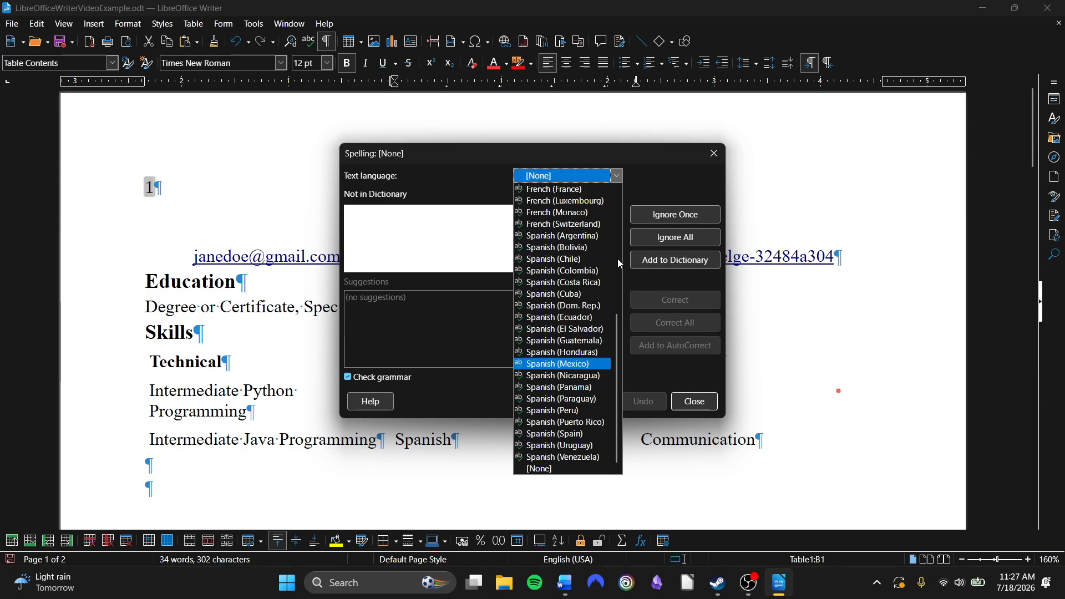
pyautogui.scroll(5, 584, 253)
pyautogui.scroll(2, 583, 249)
pyautogui.click(692, 145)
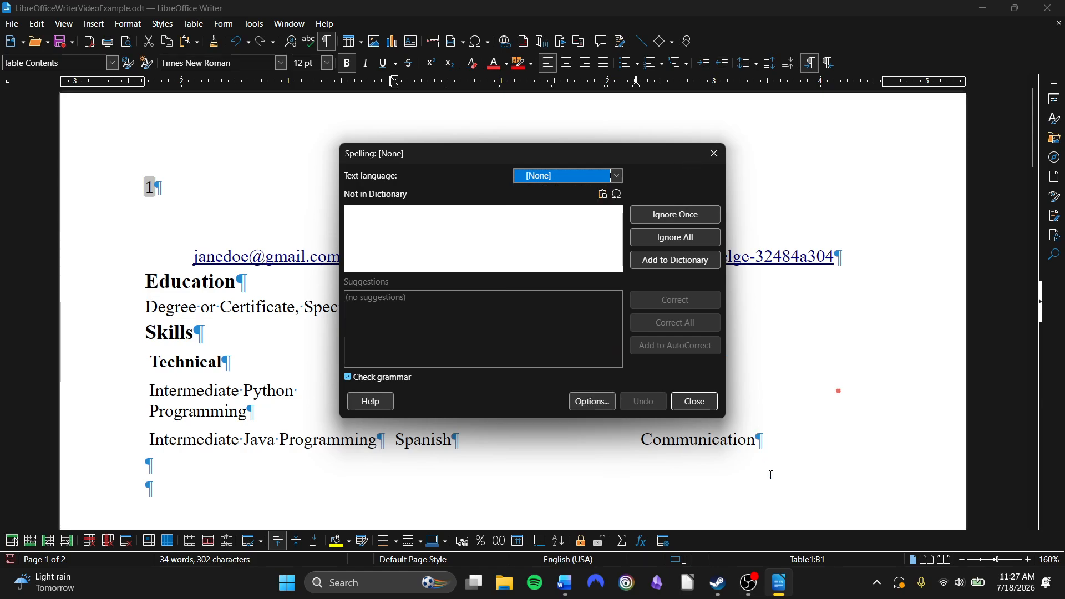
pyautogui.click(705, 402)
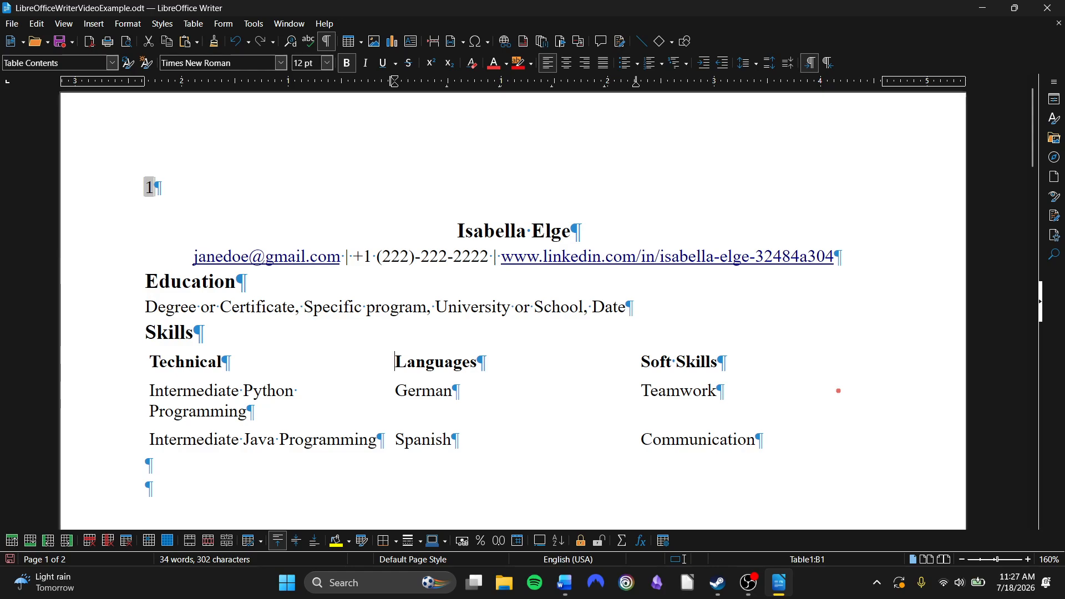
# Copy the Skills heading and paste it into the empty paragraph below the skills table
pyautogui.scroll(-4, 494, 442)
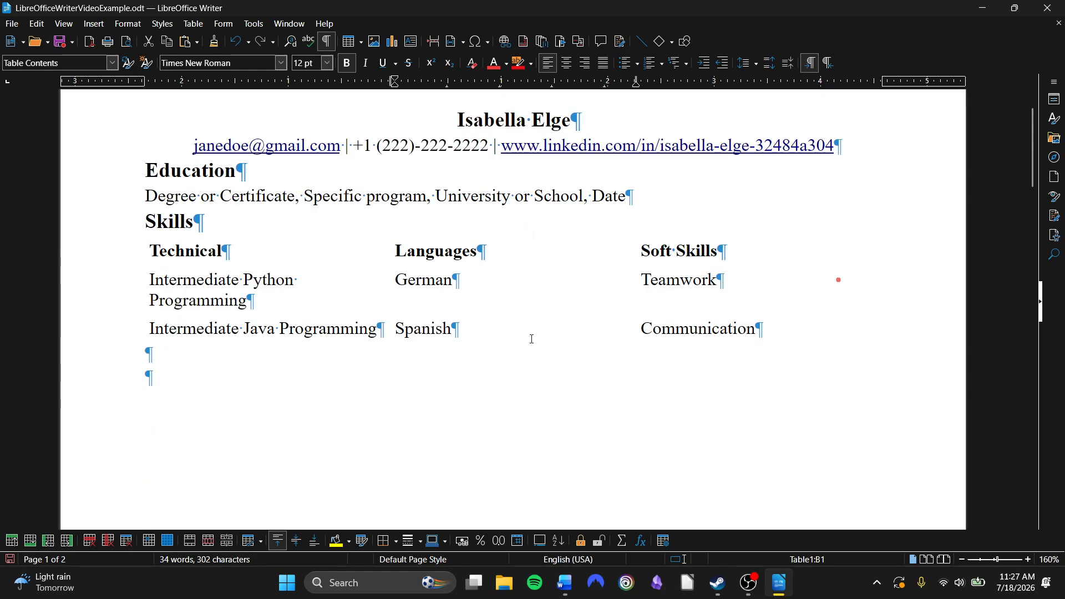
pyautogui.click(811, 351)
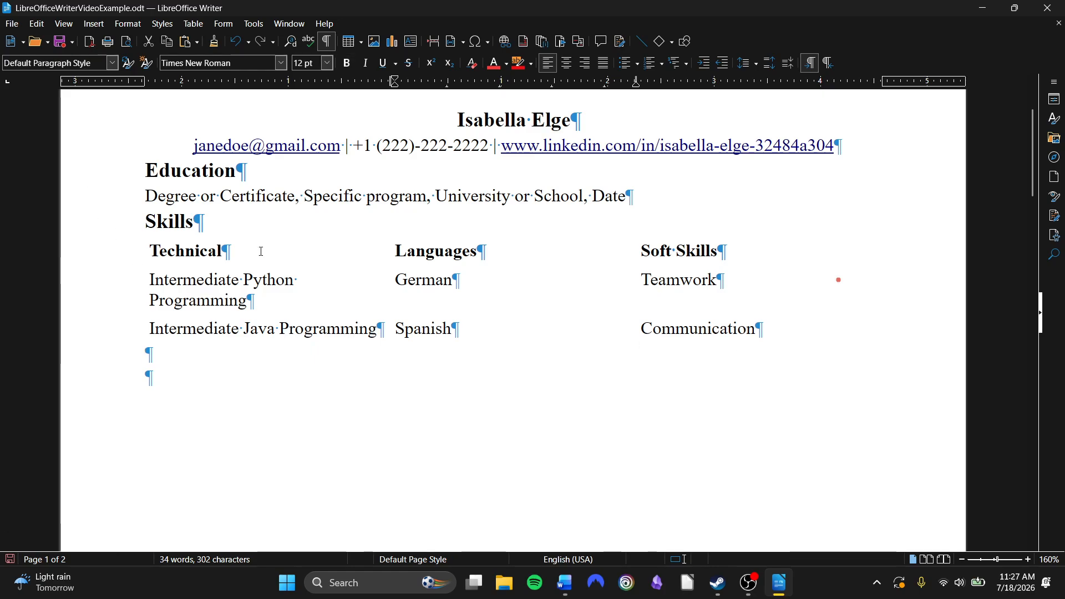
pyautogui.click(208, 223)
pyautogui.hotkey('shift', 'Home')
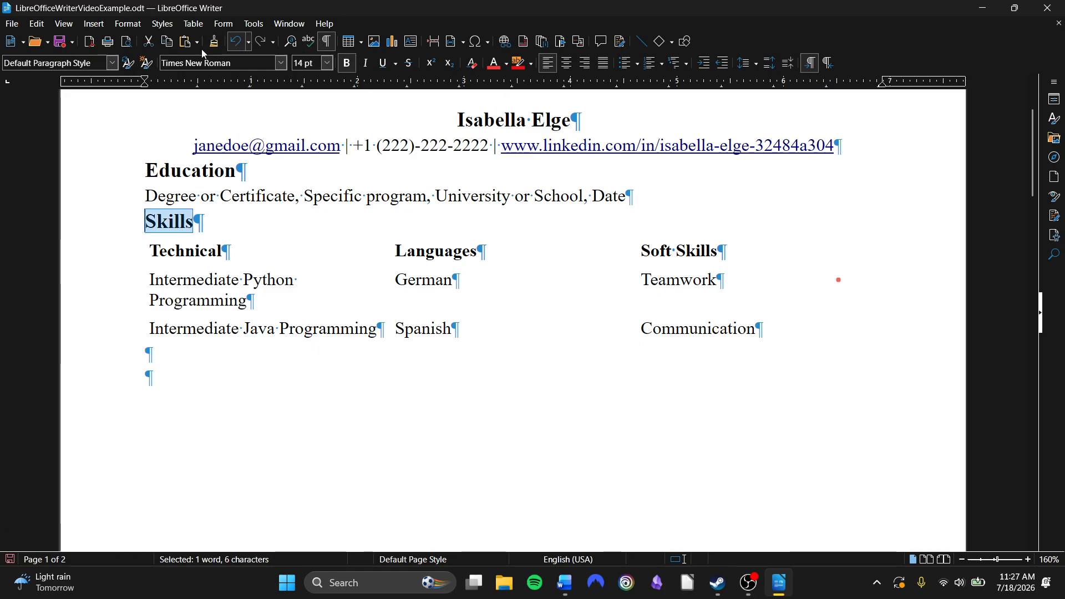
pyautogui.click(168, 44)
pyautogui.click(119, 356)
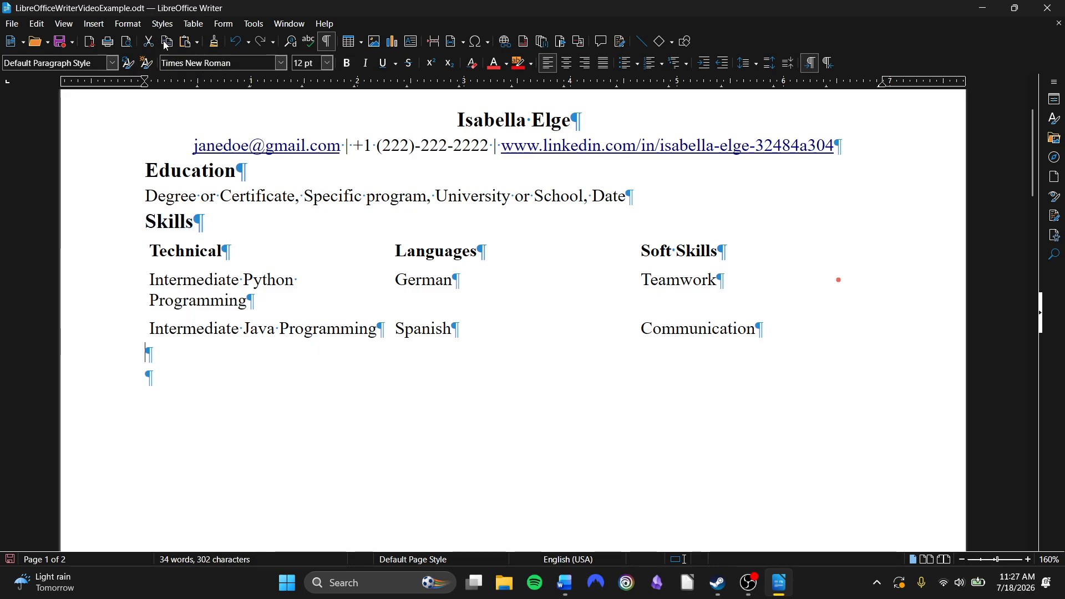
pyautogui.click(188, 48)
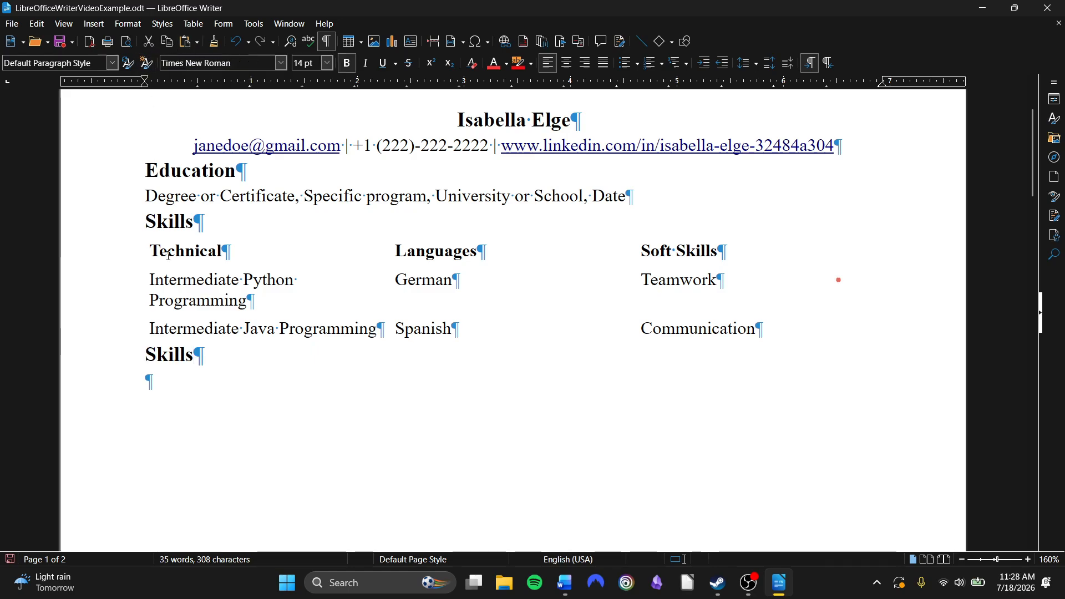
pyautogui.moveTo(220, 352); pyautogui.dragTo(142, 351)
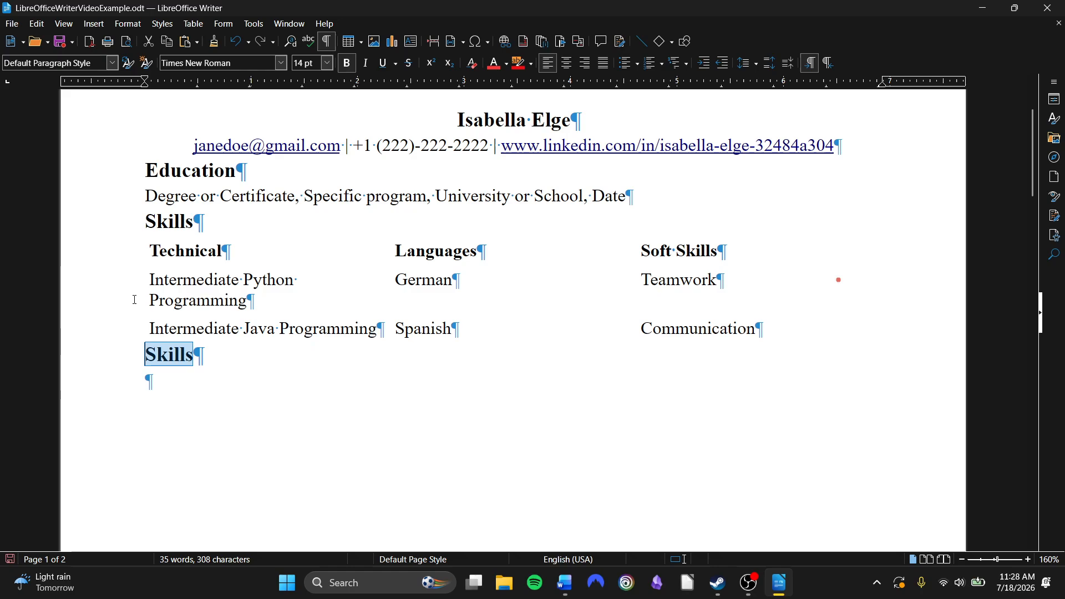
pyautogui.click(149, 42)
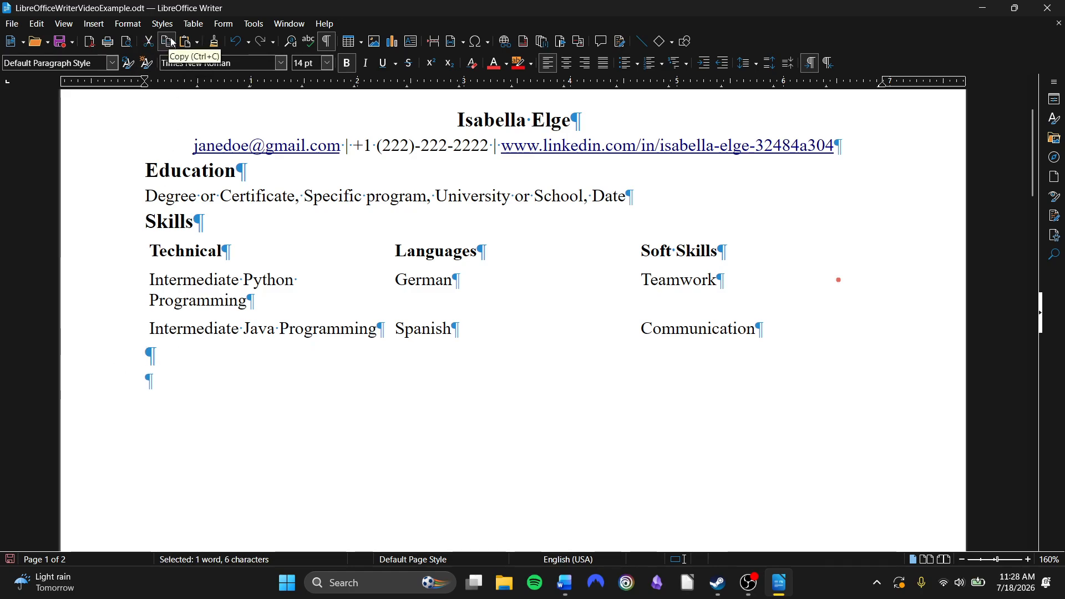
pyautogui.click(187, 43)
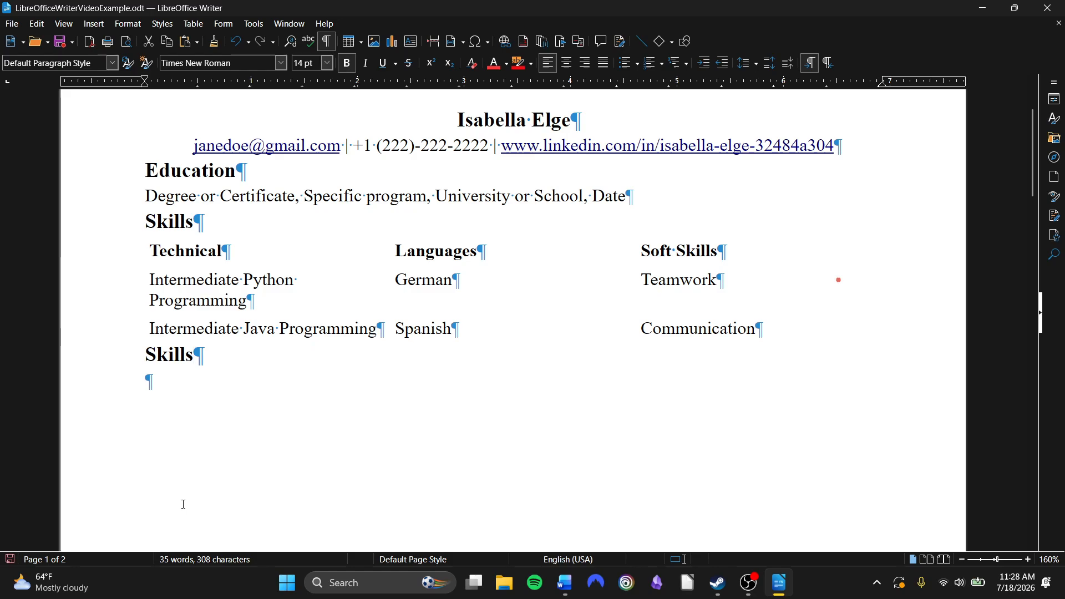
# Create a bulleted list below the second Skills heading with German, Spanish, Teamwork and Communication
pyautogui.press('Down')
pyautogui.hotkey('alt', 'Tab')
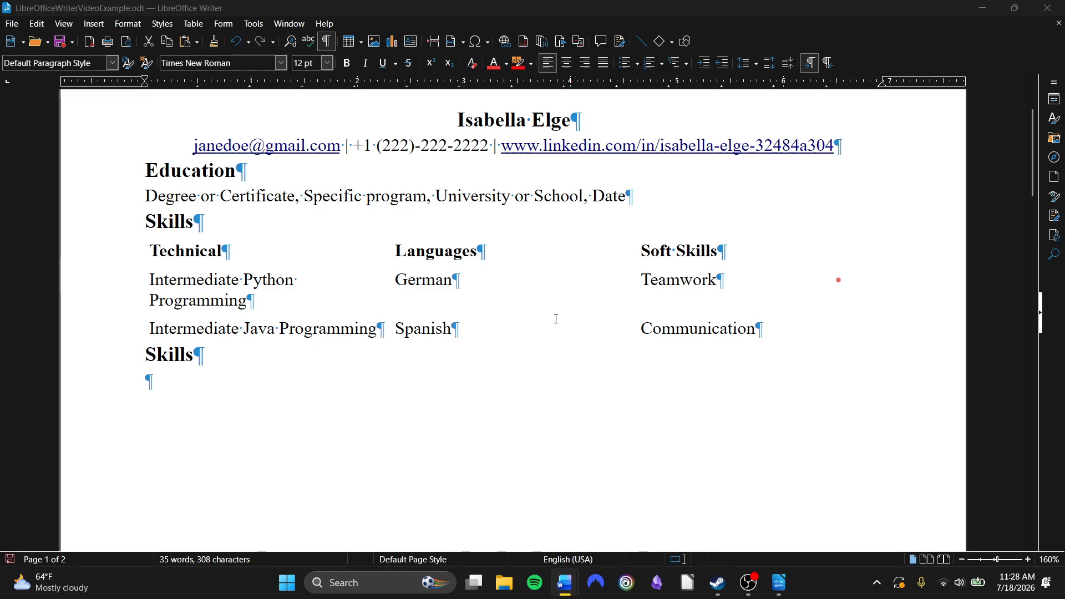
pyautogui.click(234, 407)
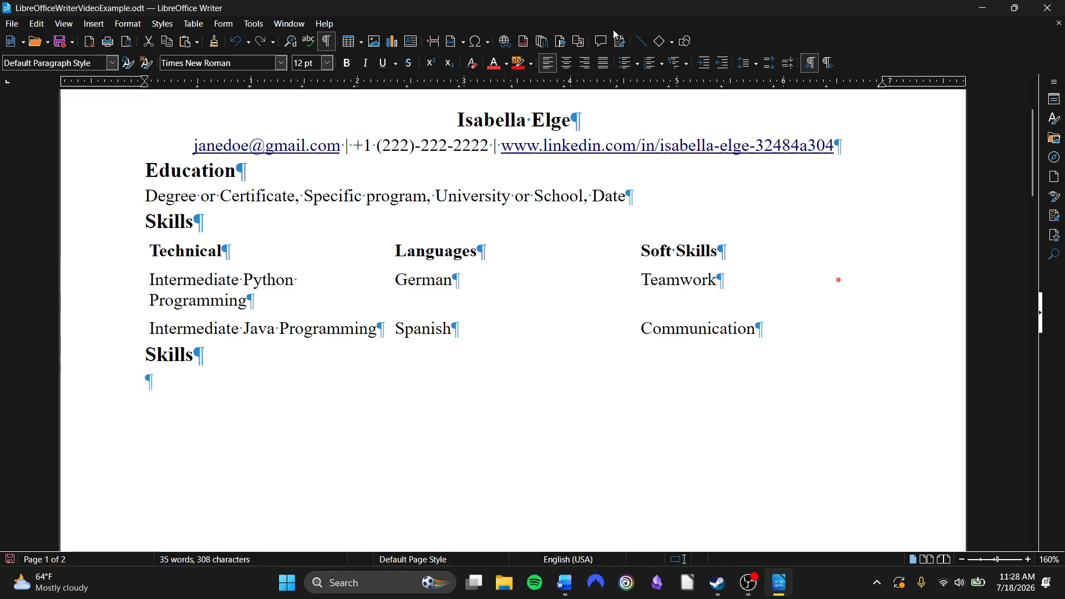
pyautogui.click(628, 65)
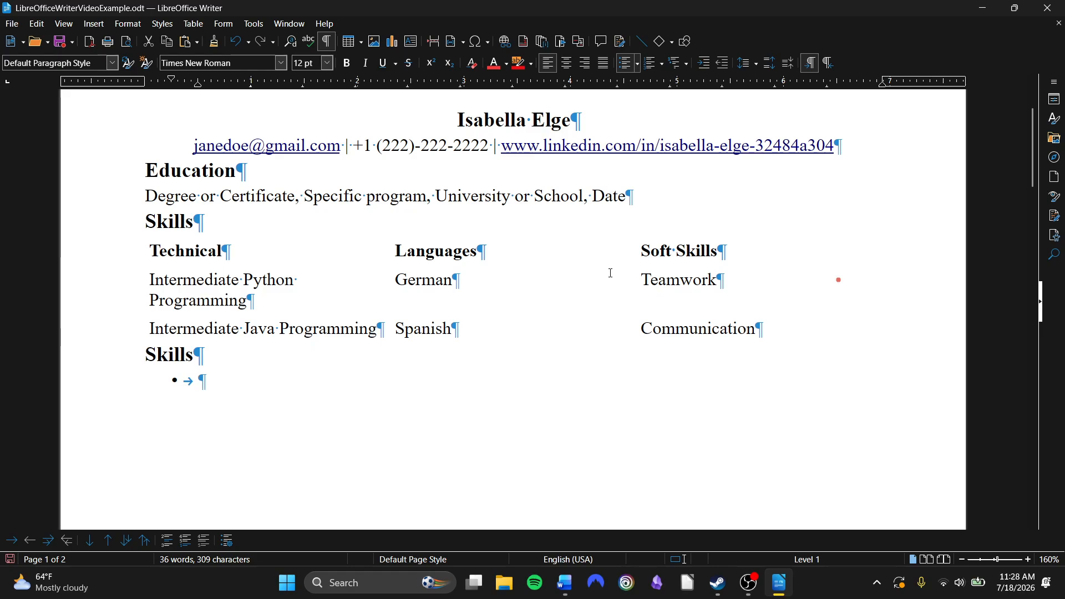
pyautogui.write('German')
pyautogui.press('Return')
pyautogui.write('Spanish')
pyautogui.press('Return')
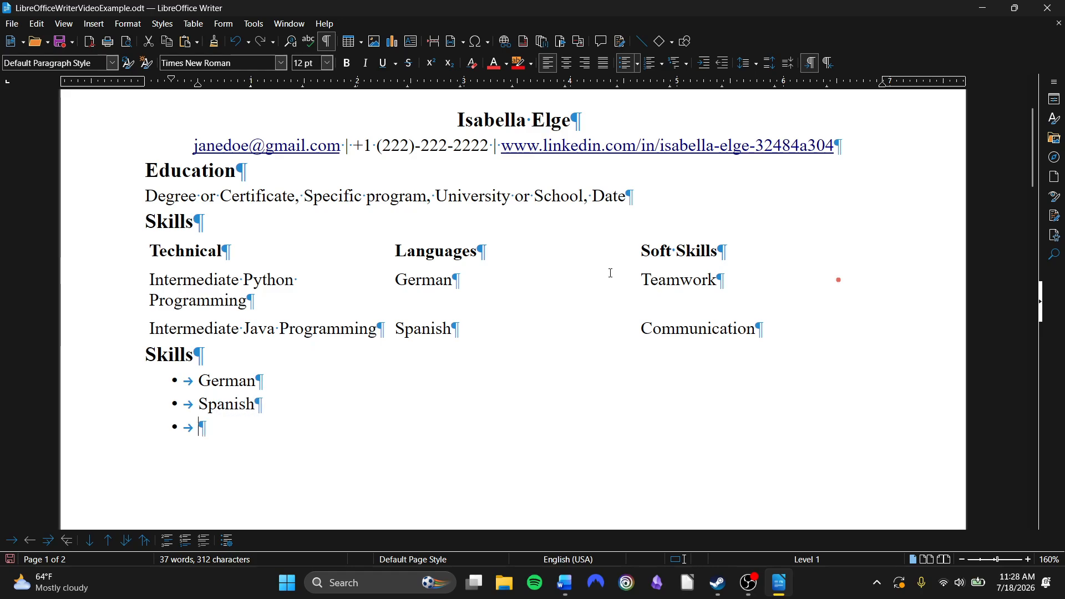
pyautogui.write('Teamwork')
pyautogui.press('Return')
pyautogui.write('C')
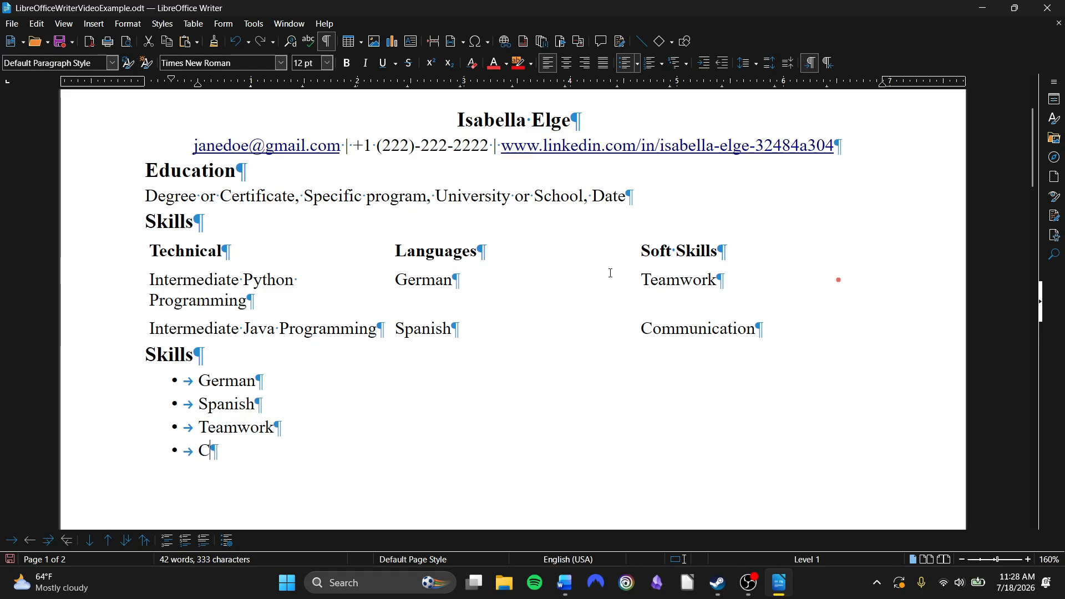
pyautogui.write('ommunication')
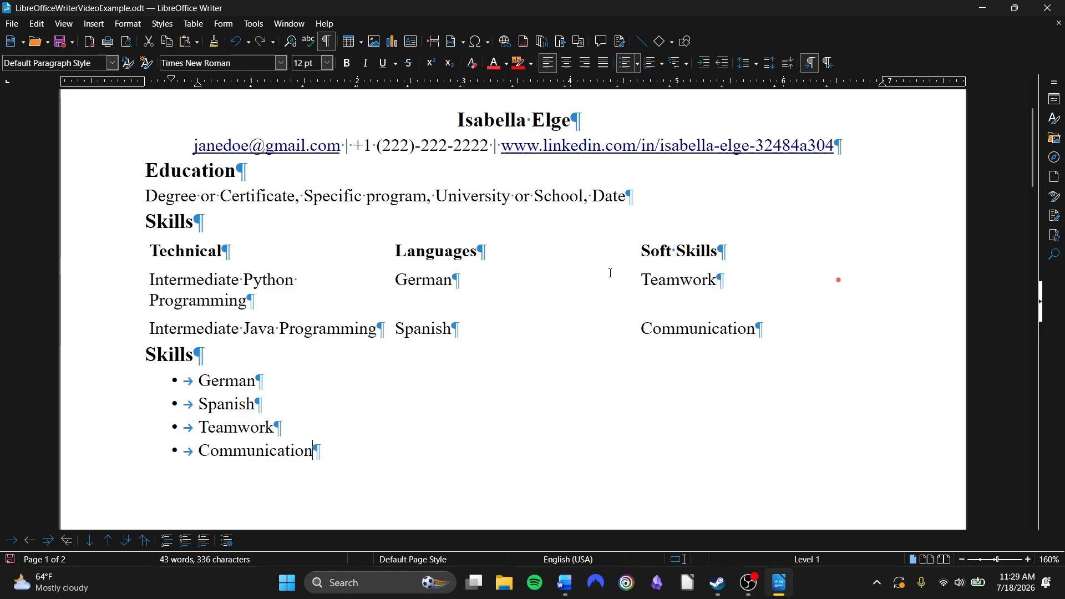
# Change the list's bullets to arrowhead bullets
pyautogui.click(393, 347)
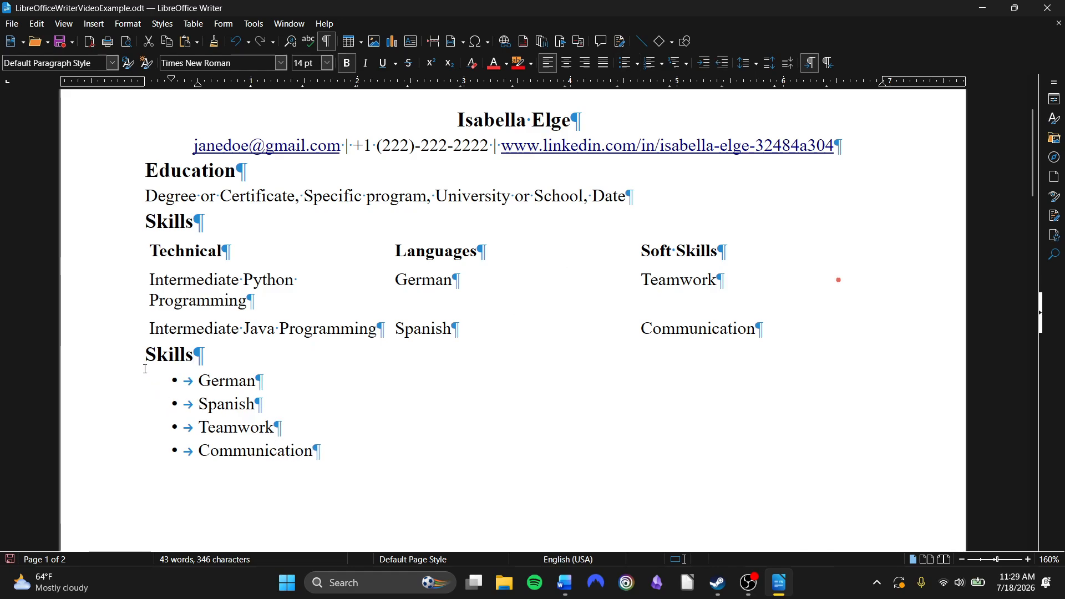
pyautogui.moveTo(175, 381)
pyautogui.mouseDown()
pyautogui.moveTo(233, 430)
pyautogui.moveTo(354, 459)
pyautogui.moveTo(126, 383)
pyautogui.moveTo(174, 374)
pyautogui.mouseUp()
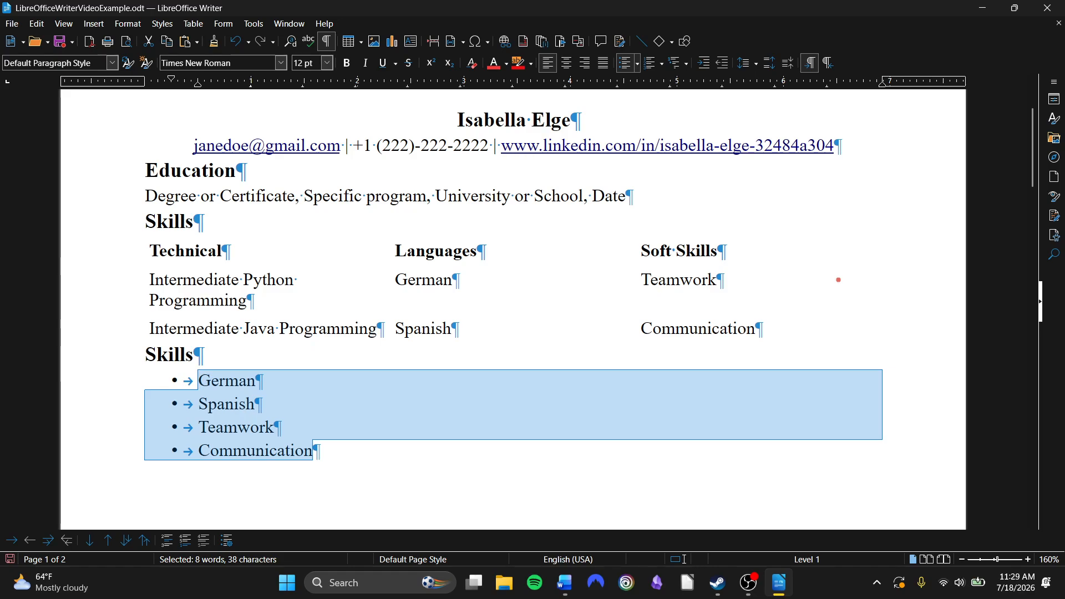
pyautogui.hotkey('alt', 'Tab')
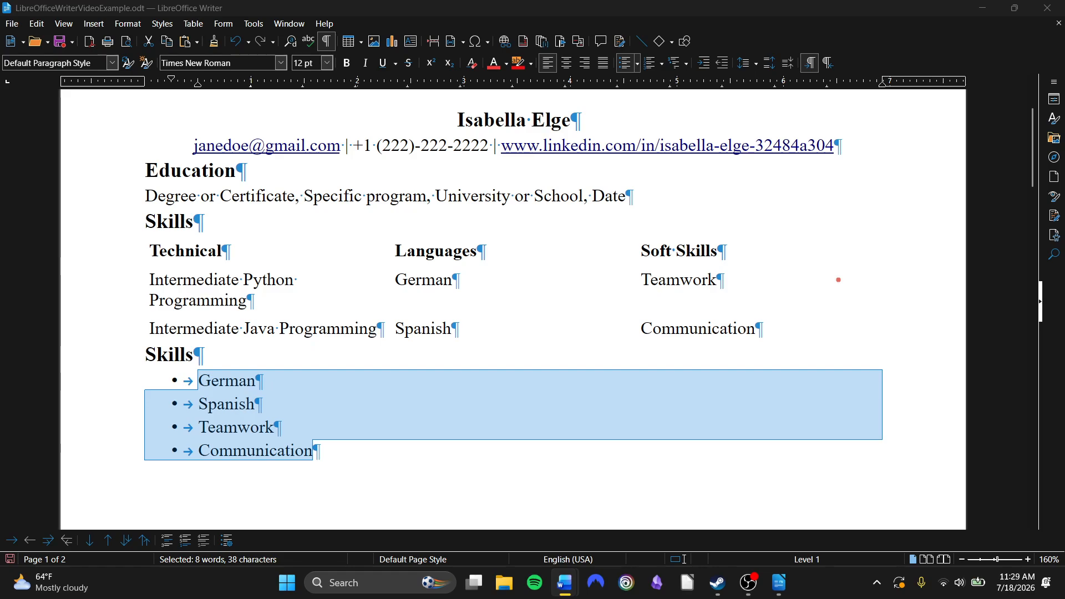
pyautogui.click(431, 494)
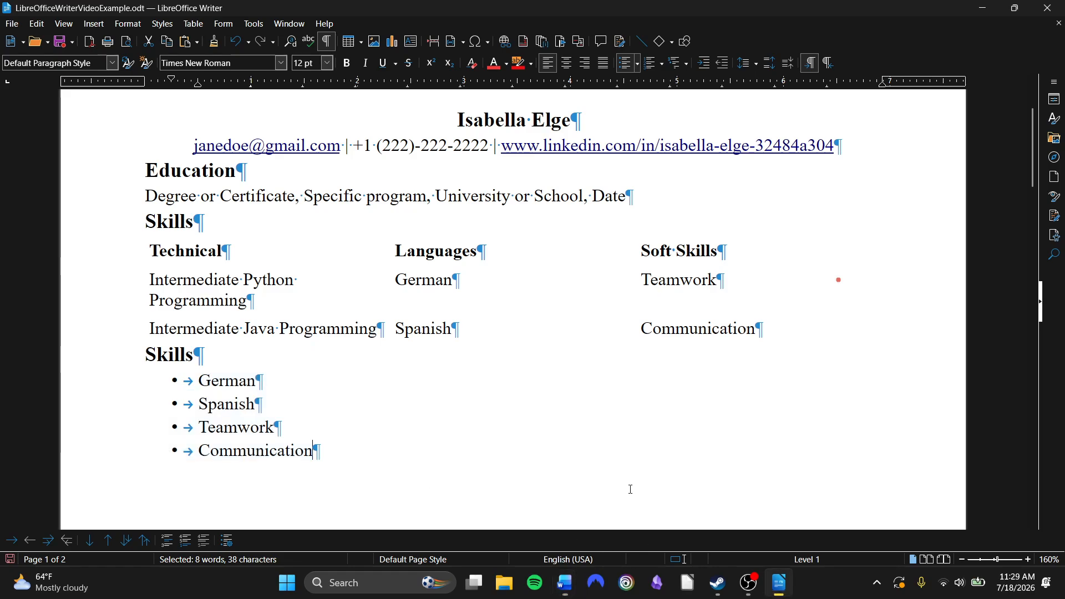
pyautogui.moveTo(312, 447); pyautogui.dragTo(147, 378)
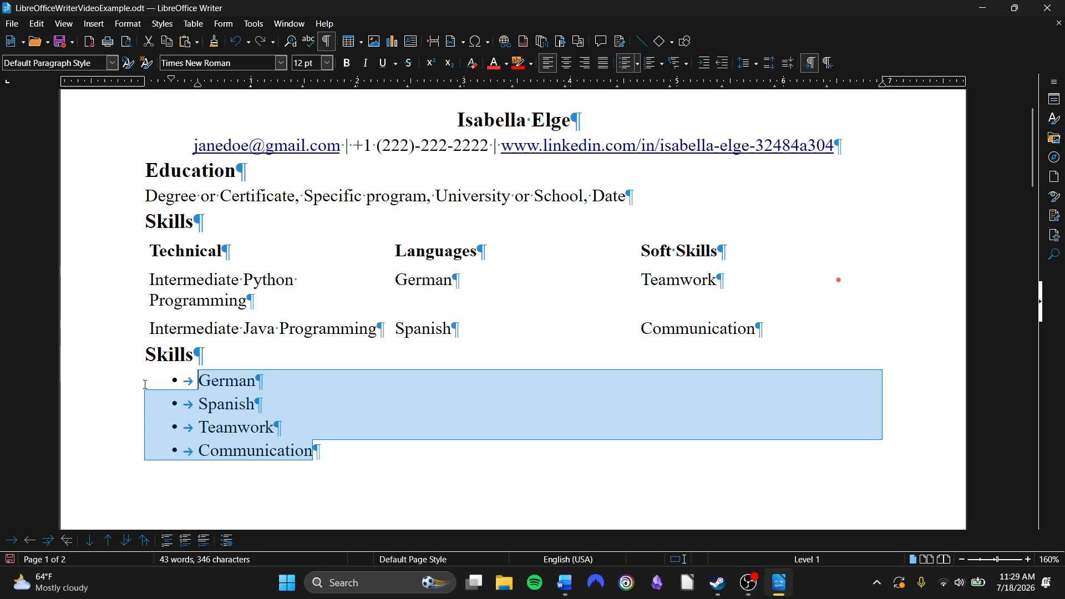
pyautogui.click(638, 66)
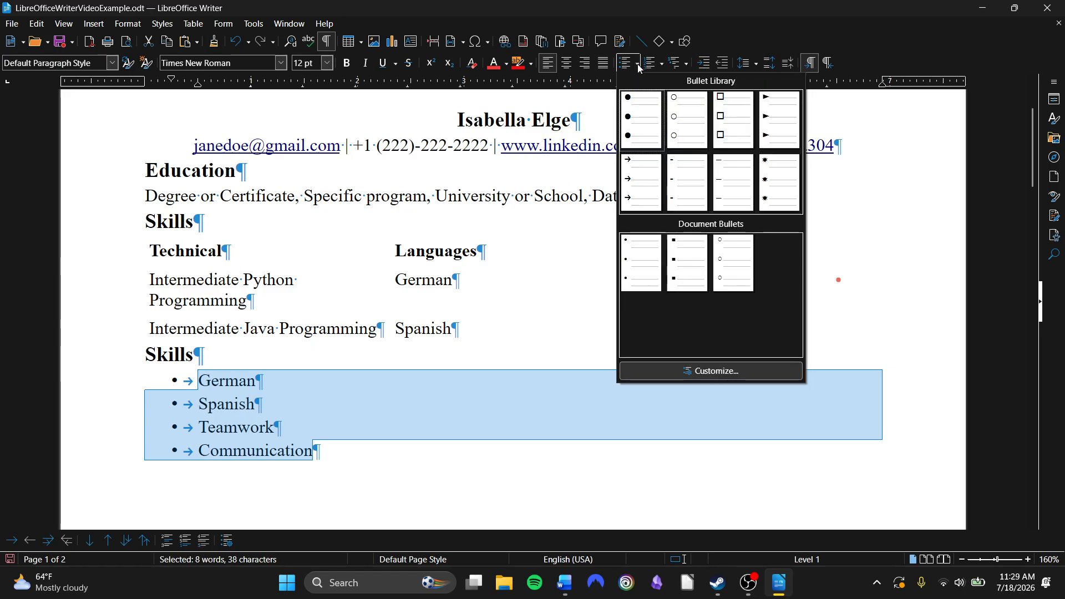
pyautogui.click(769, 134)
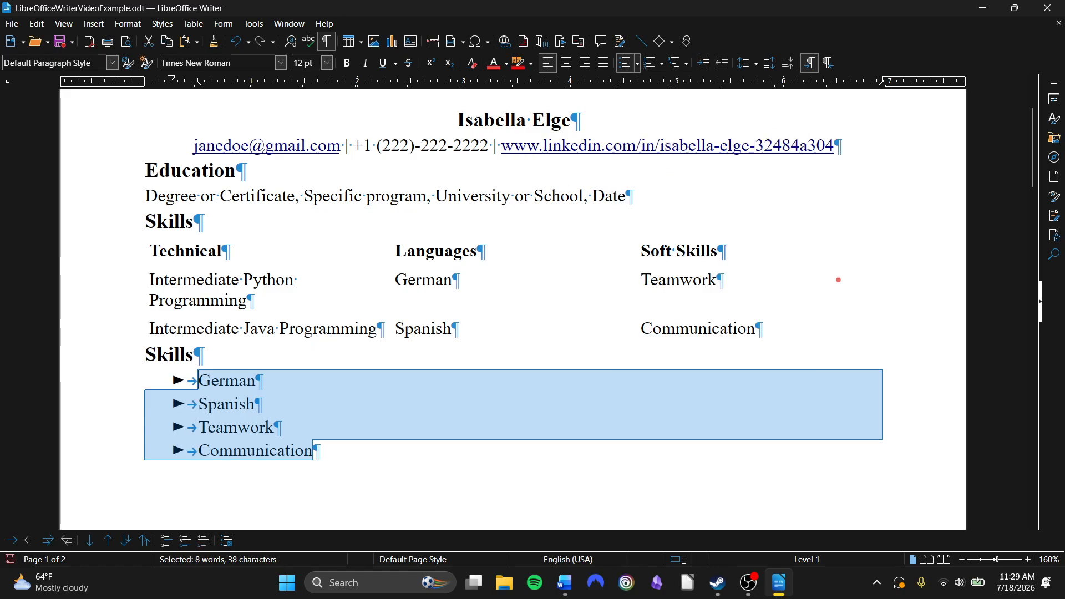
# Convert the list to a numbered list using the 1) 2) 3) numbering style
pyautogui.click(637, 67)
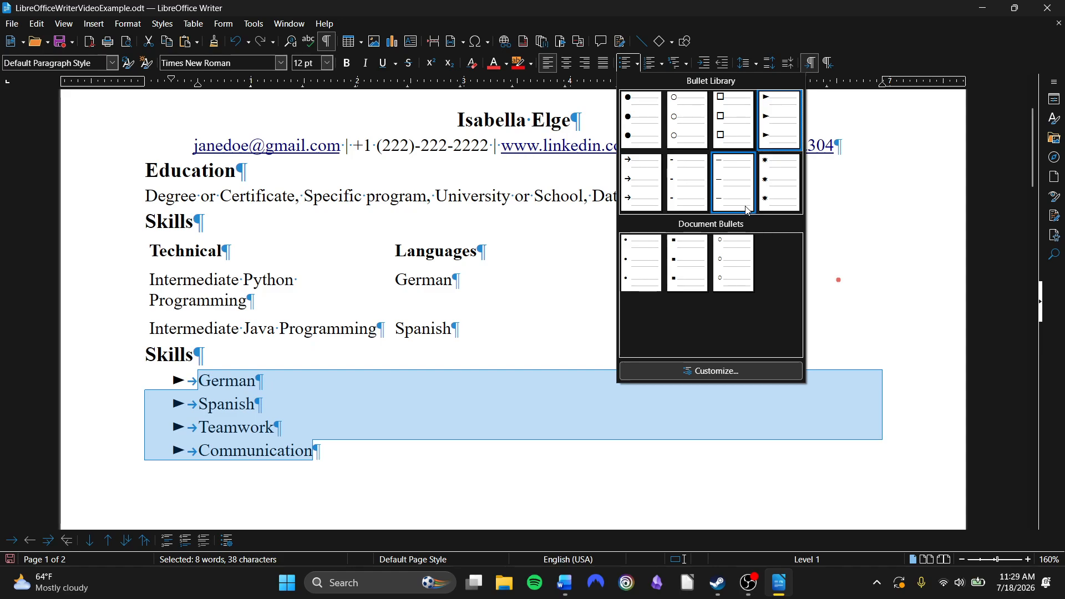
pyautogui.click(667, 66)
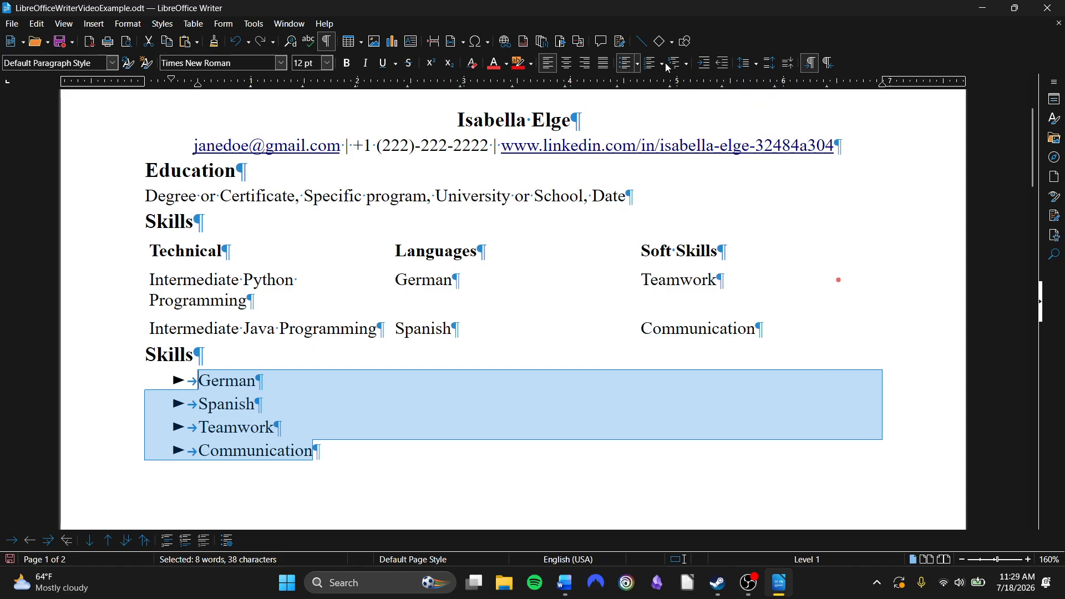
pyautogui.click(665, 63)
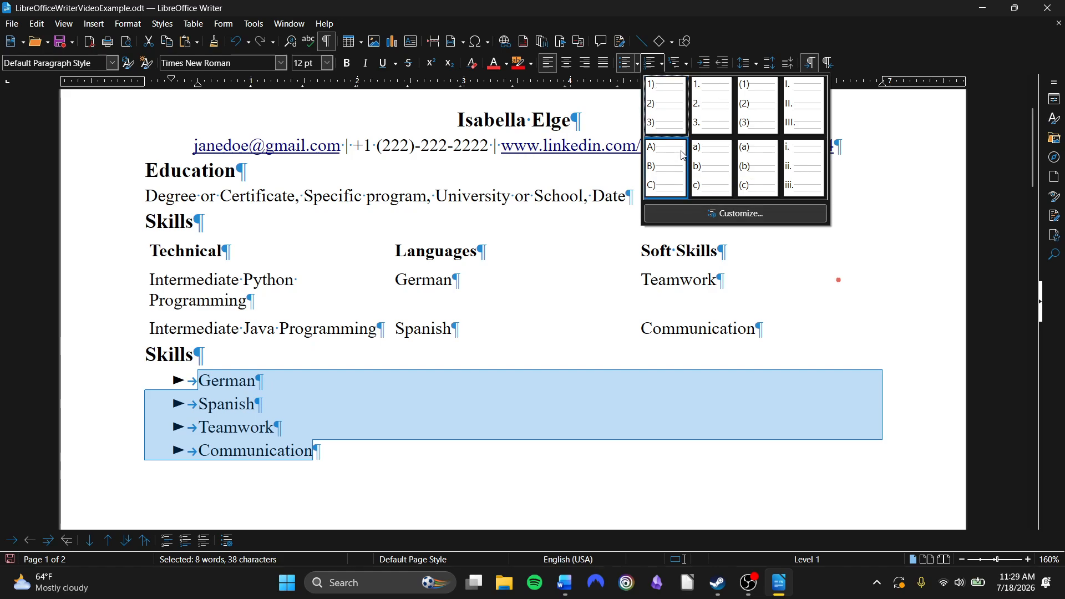
pyautogui.click(676, 114)
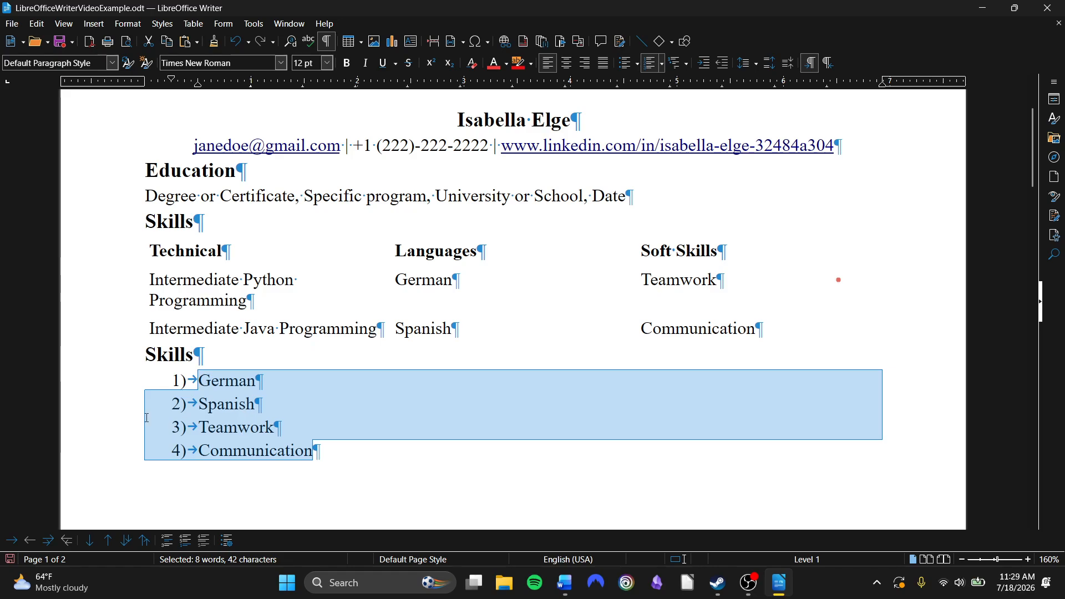
# Apply the outline format with uppercase Roman numerals, uppercase letters and numbers to the list
pyautogui.click(677, 66)
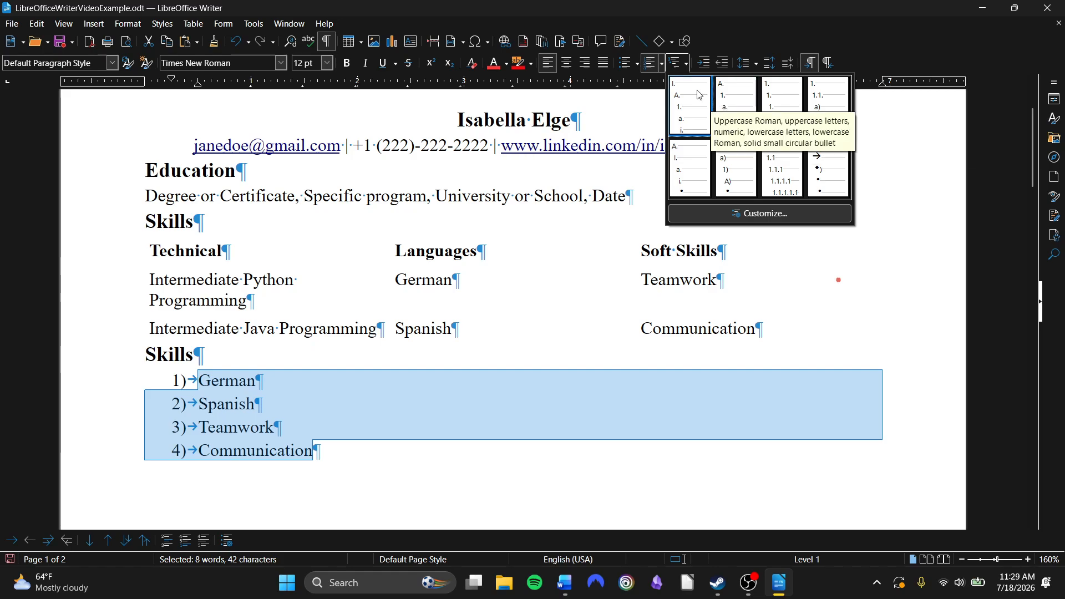
pyautogui.click(690, 105)
pyautogui.click(397, 378)
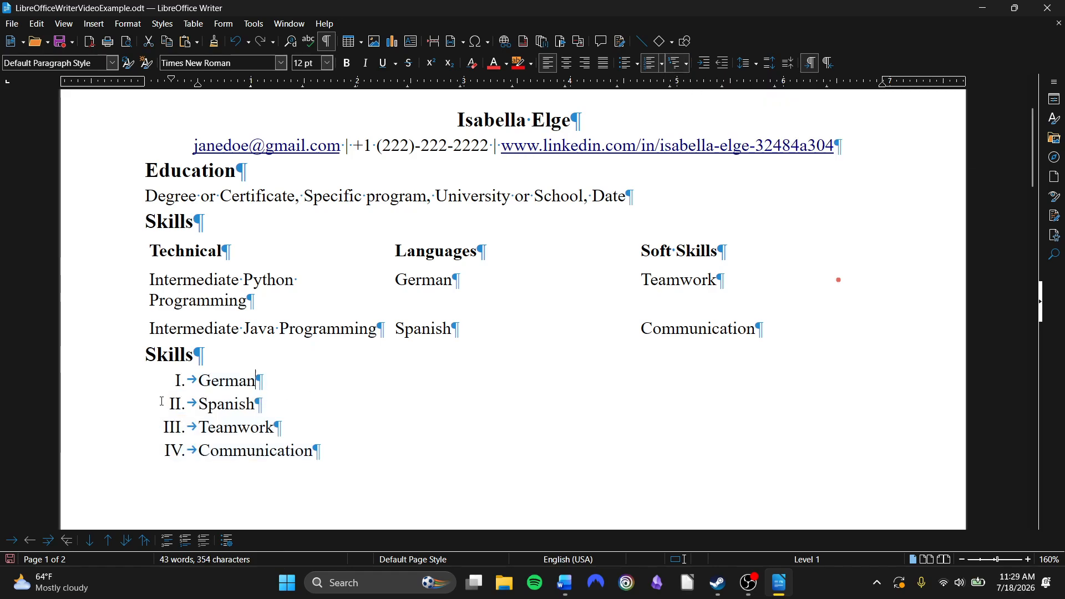
# Demote Spanish to a second-level item in the outline list
pyautogui.click(196, 409)
pyautogui.press('Tab')
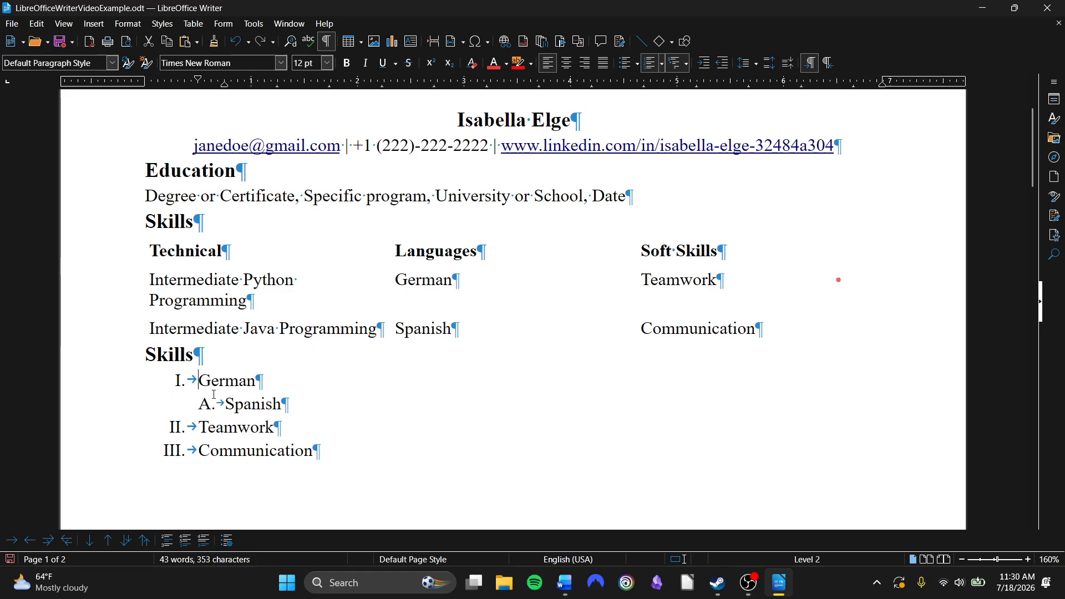
pyautogui.click(198, 426)
# Insert a top-level Languages item above German and demote German beneath it
pyautogui.click(195, 379)
pyautogui.press('Return')
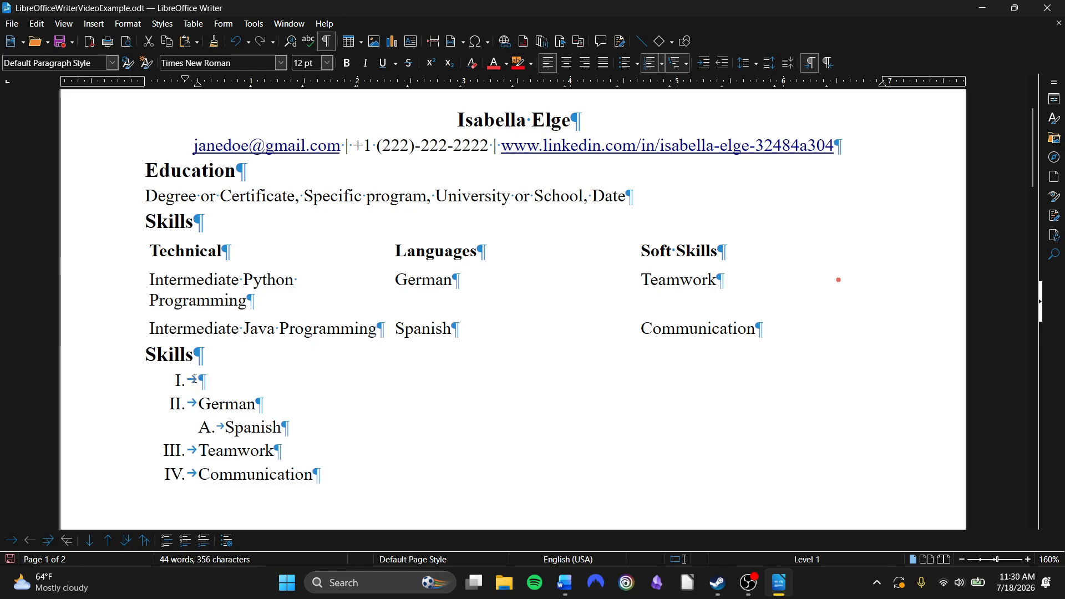
pyautogui.press('Tab')
pyautogui.write('Languages')
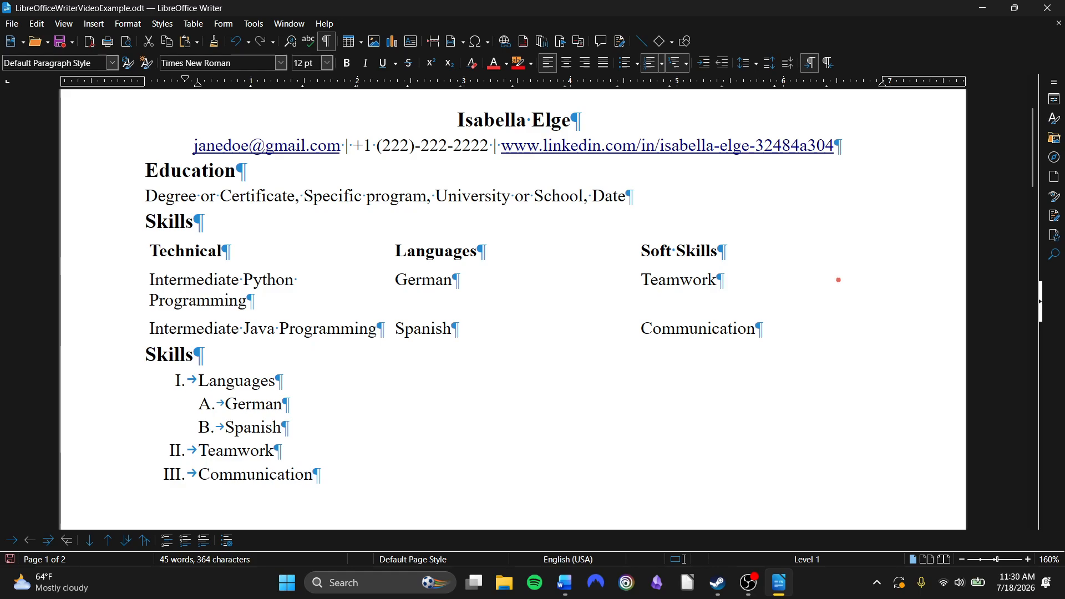
pyautogui.click(416, 297)
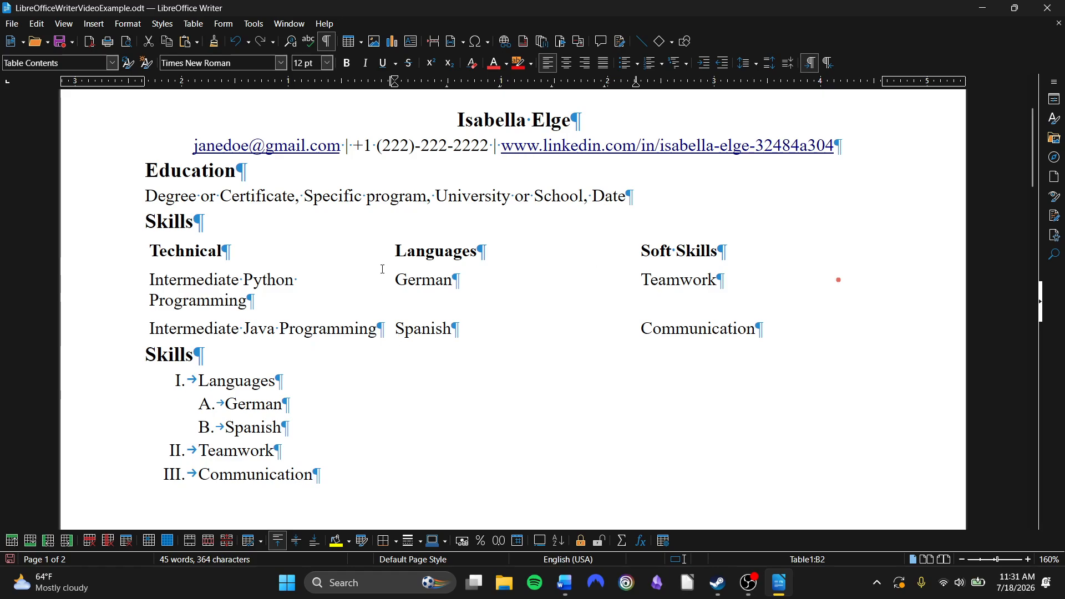
# Apply strikethrough to the Education heading and the degree line beneath it
pyautogui.click(289, 451)
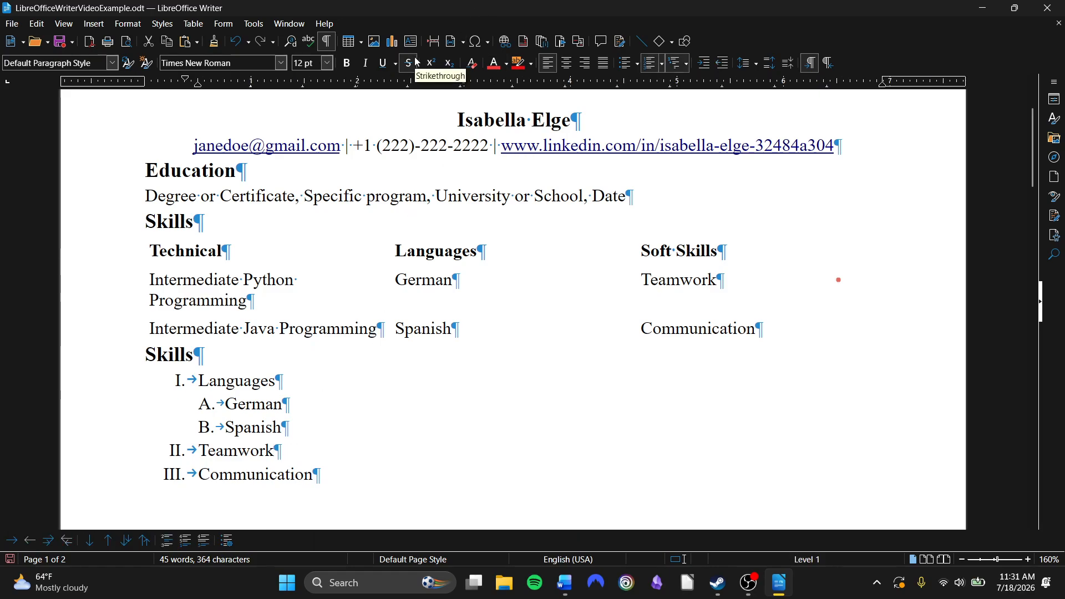
pyautogui.moveTo(682, 199); pyautogui.dragTo(89, 170)
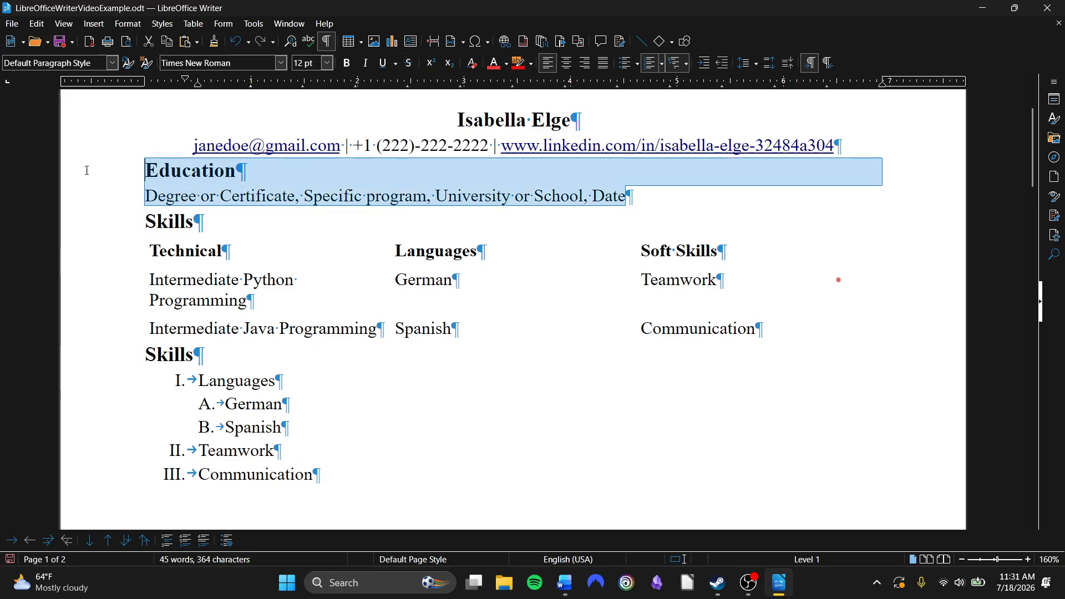
pyautogui.click(408, 64)
pyautogui.click(437, 220)
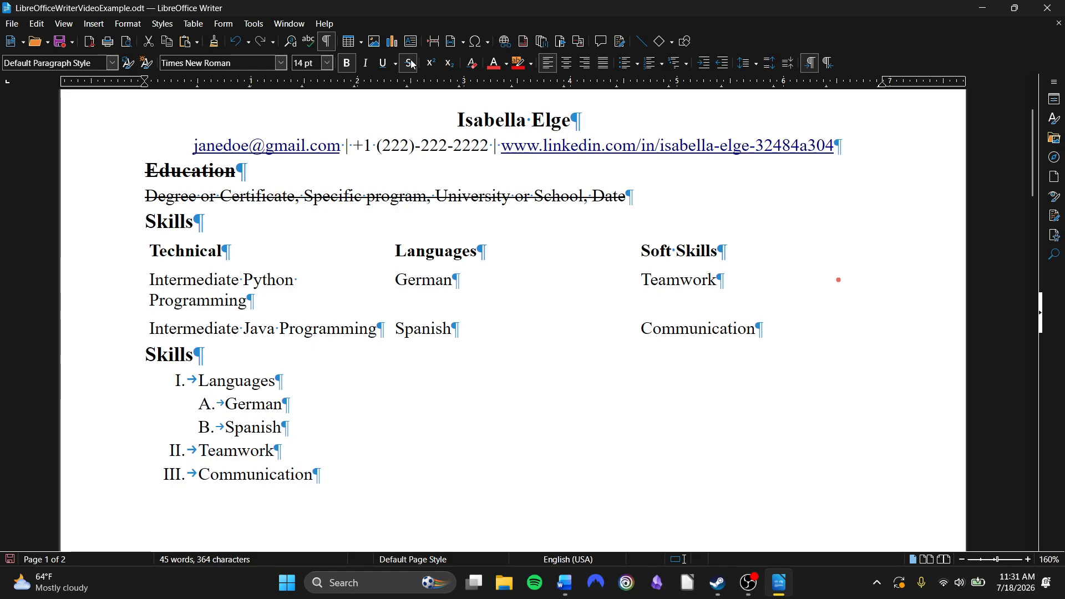
# Add an unnumbered paragraph below the outline list and type E=Mc^2
pyautogui.click(404, 376)
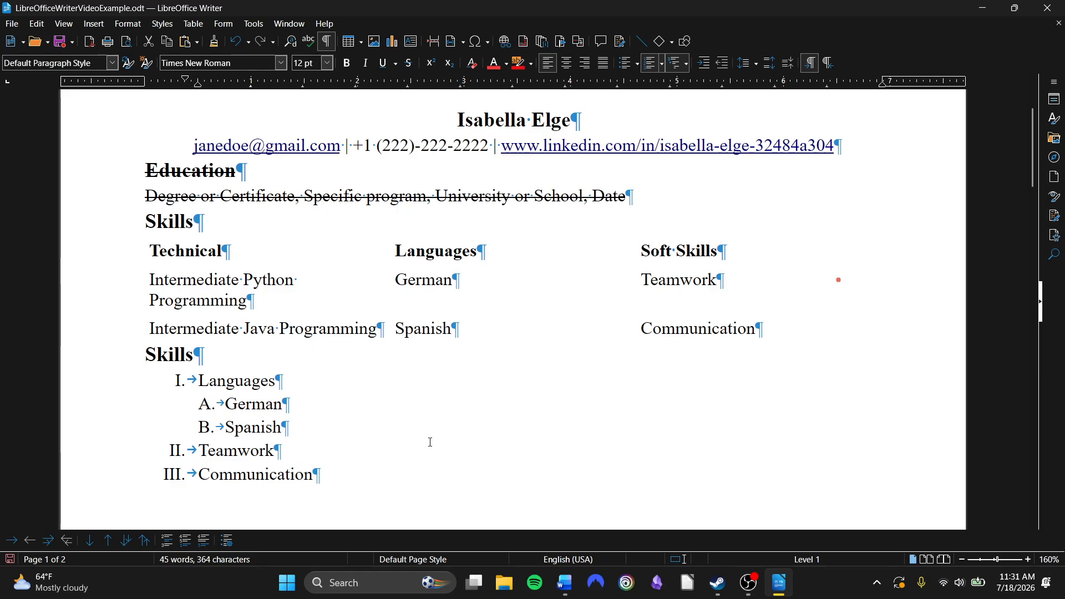
pyautogui.press('Return')
pyautogui.press('BackSpace')
pyautogui.press('BackSpace')
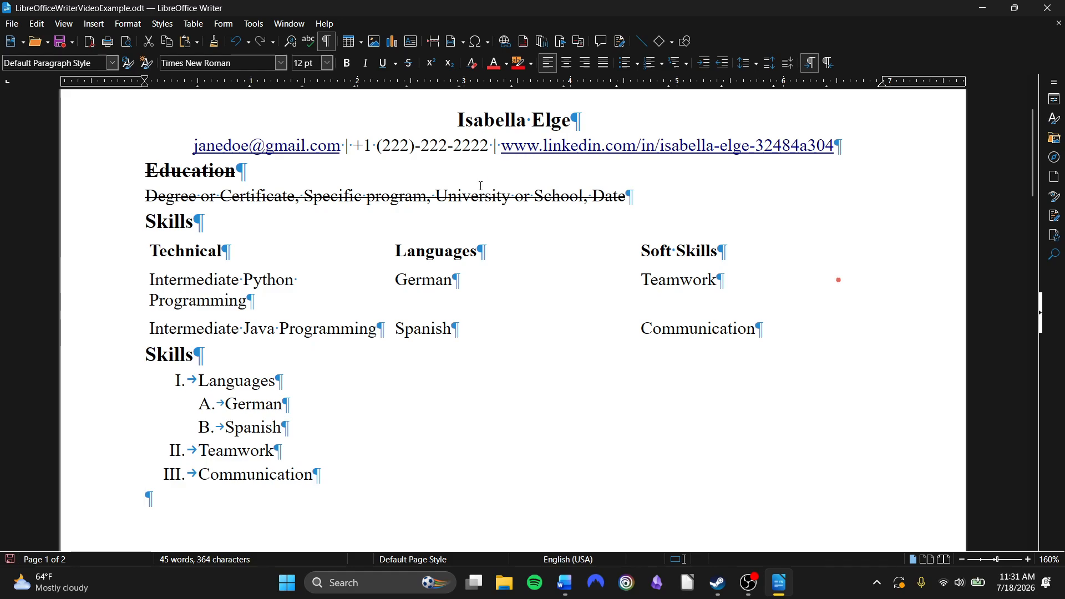
pyautogui.write('E=Mc^')
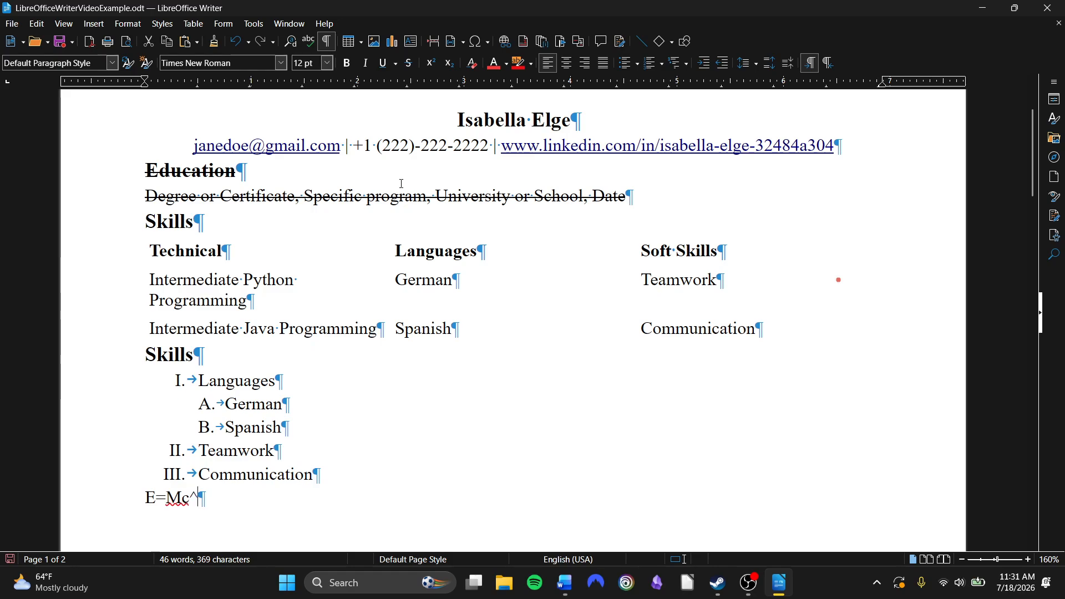
pyautogui.write('2')
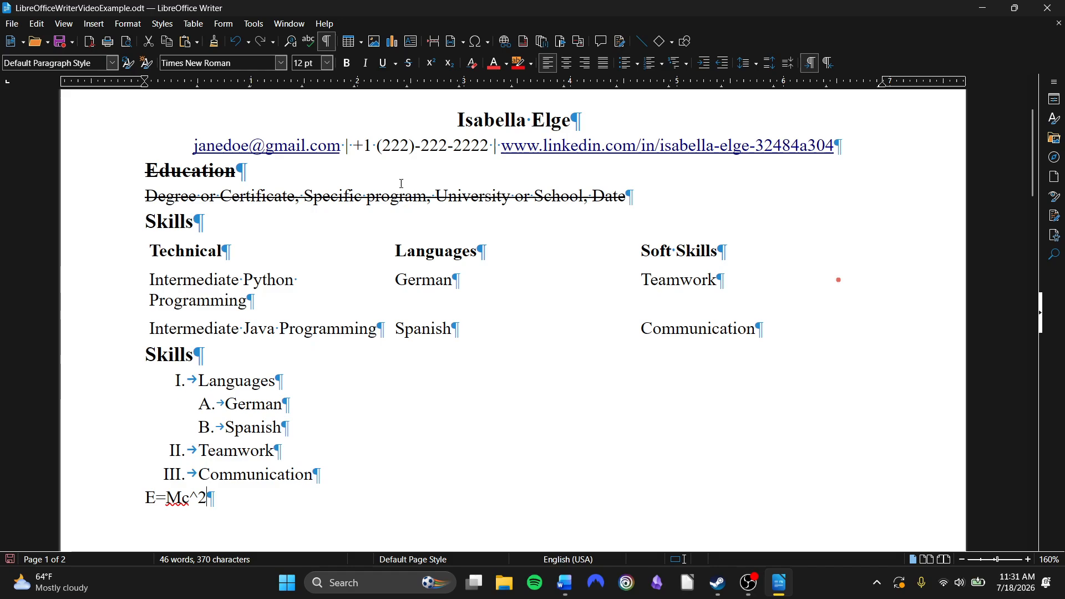
# Change the lowercase c to an uppercase C and remove the ^2 from the formula
pyautogui.press('Left')
pyautogui.press('Left')
pyautogui.press('BackSpace')
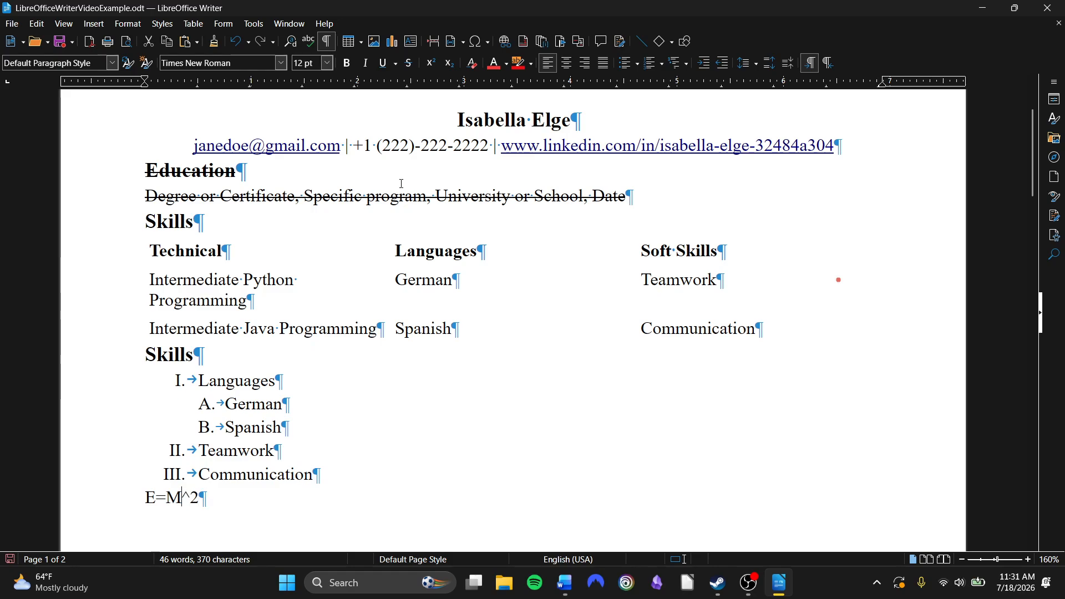
pyautogui.write('C')
pyautogui.press('Right')
pyautogui.press('Right')
pyautogui.scroll(-5, 402, 183)
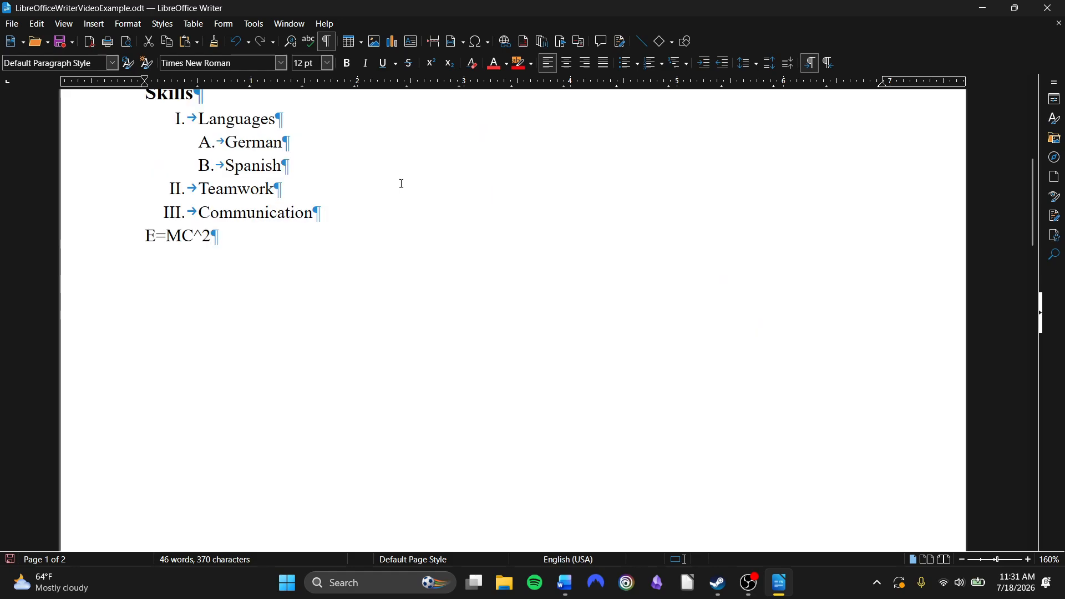
pyautogui.scroll(3, 402, 183)
pyautogui.press('BackSpace')
pyautogui.press('BackSpace')
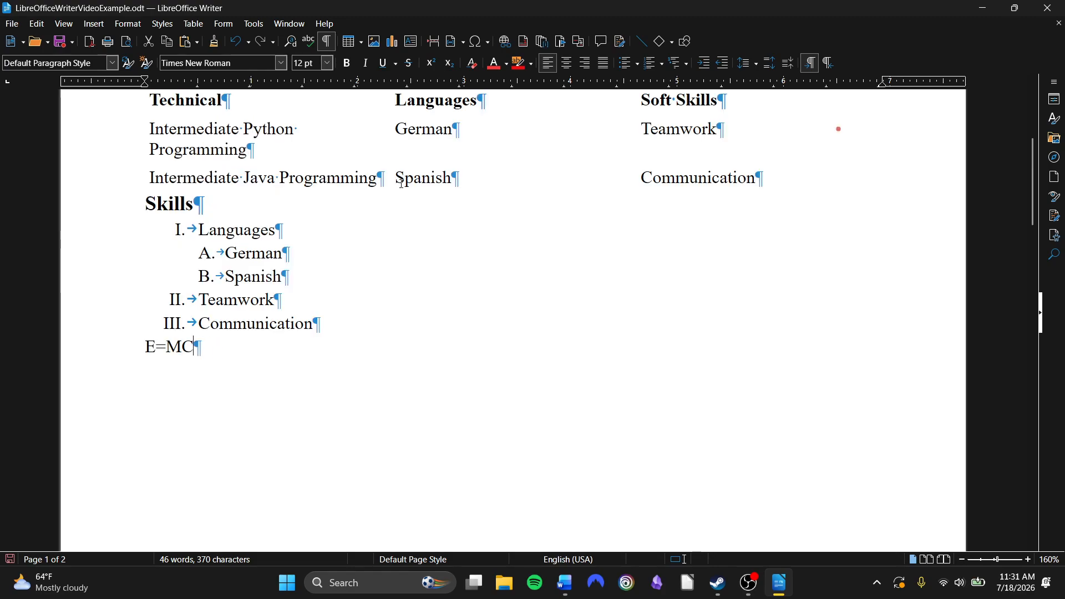
# Add a superscript 2 and then a subscript 2 after E=MC
pyautogui.click(431, 62)
pyautogui.write('2')
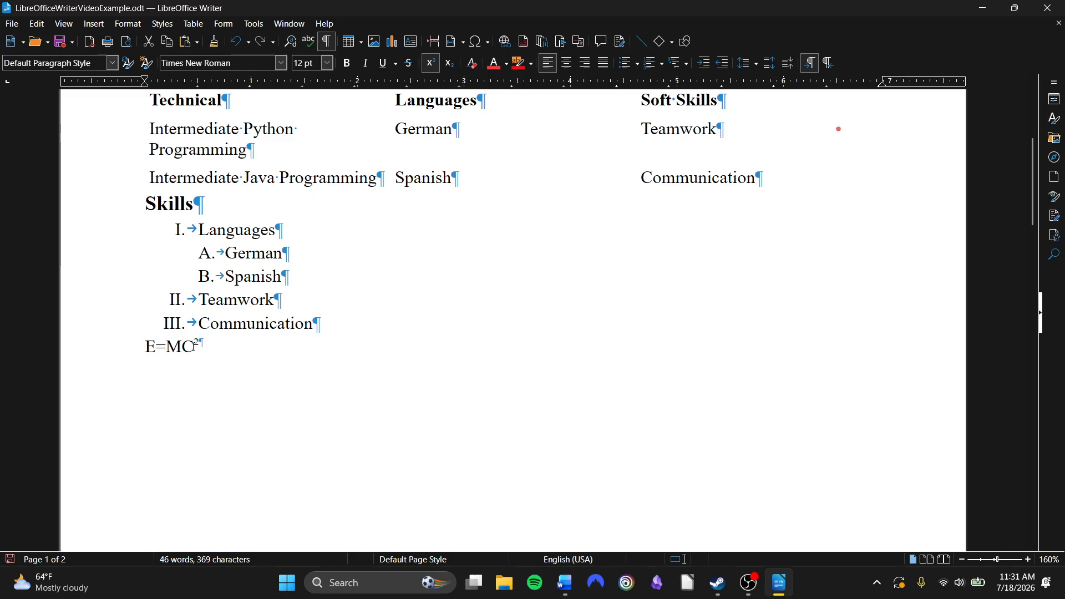
pyautogui.click(449, 64)
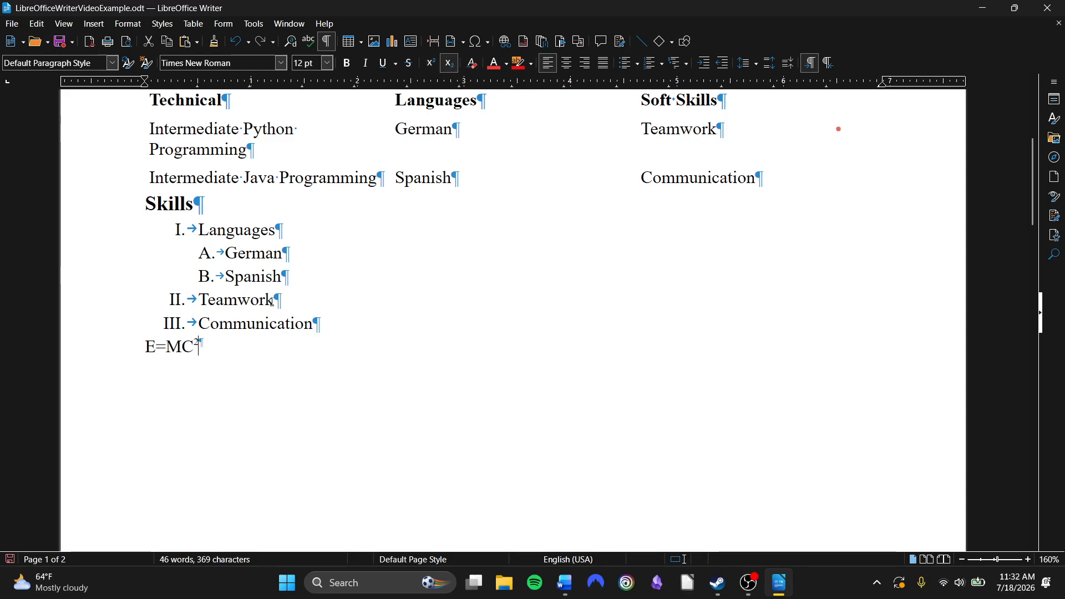
pyautogui.write('2')
# Delete the E=MC formula line and its empty paragraph
pyautogui.doubleClick(136, 345)
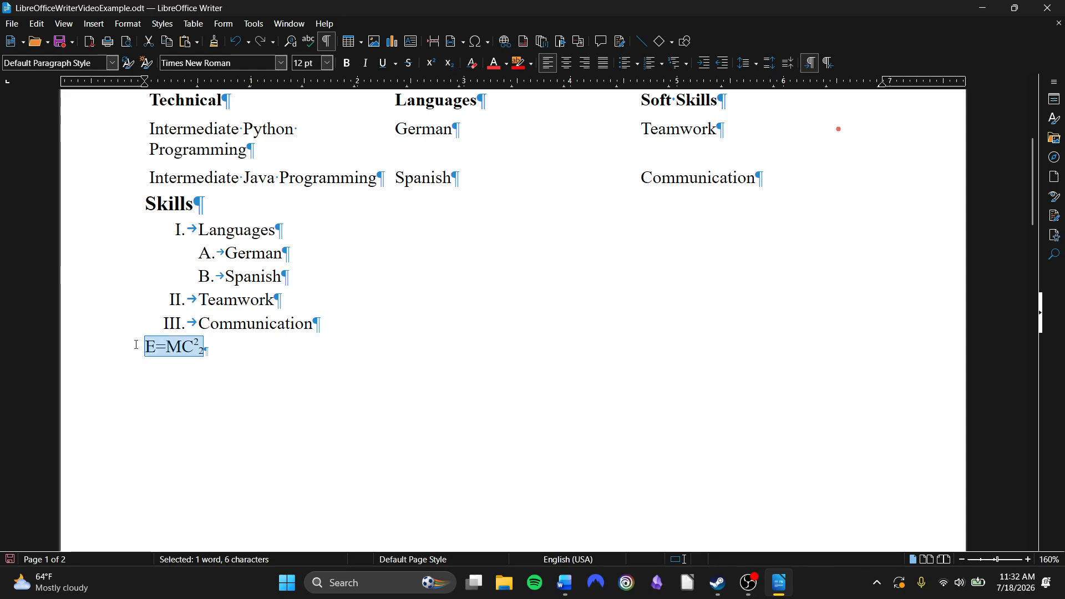
pyautogui.press('BackSpace')
pyautogui.press('BackSpace')
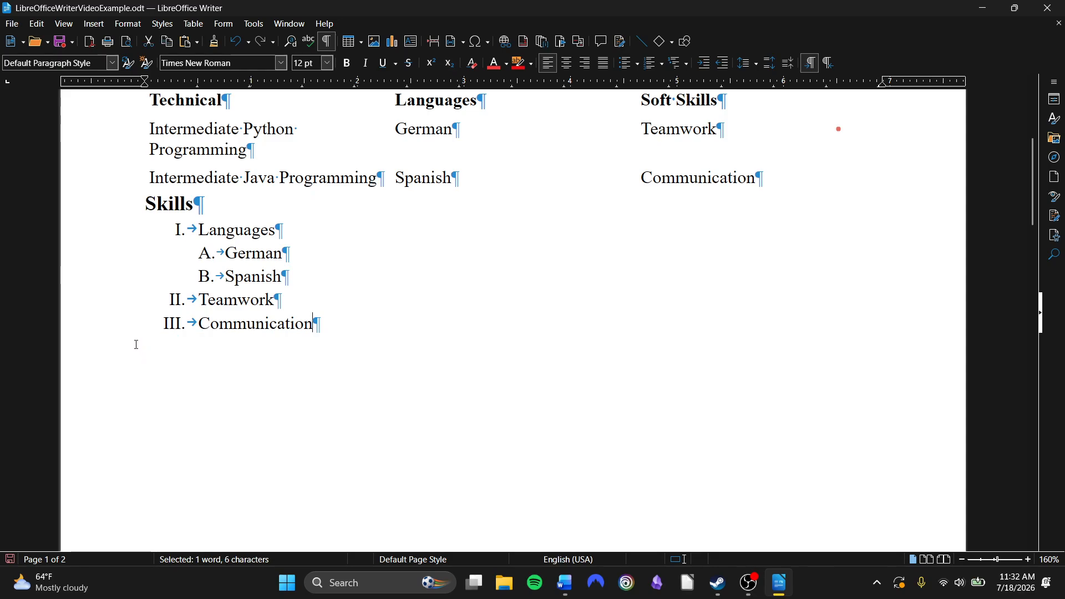
pyautogui.scroll(3, 466, 301)
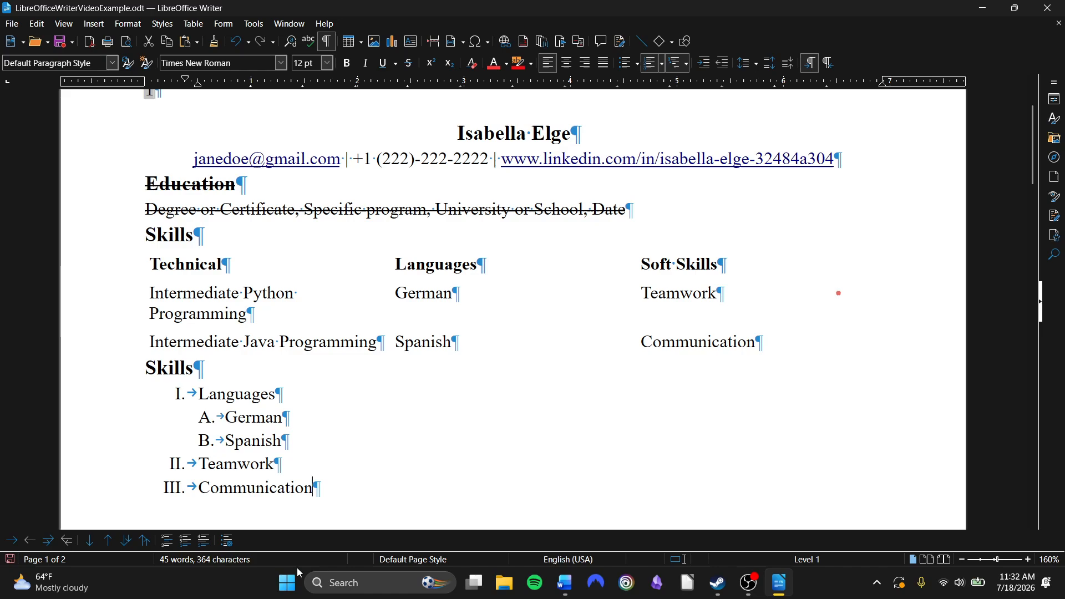
pyautogui.click(748, 583)
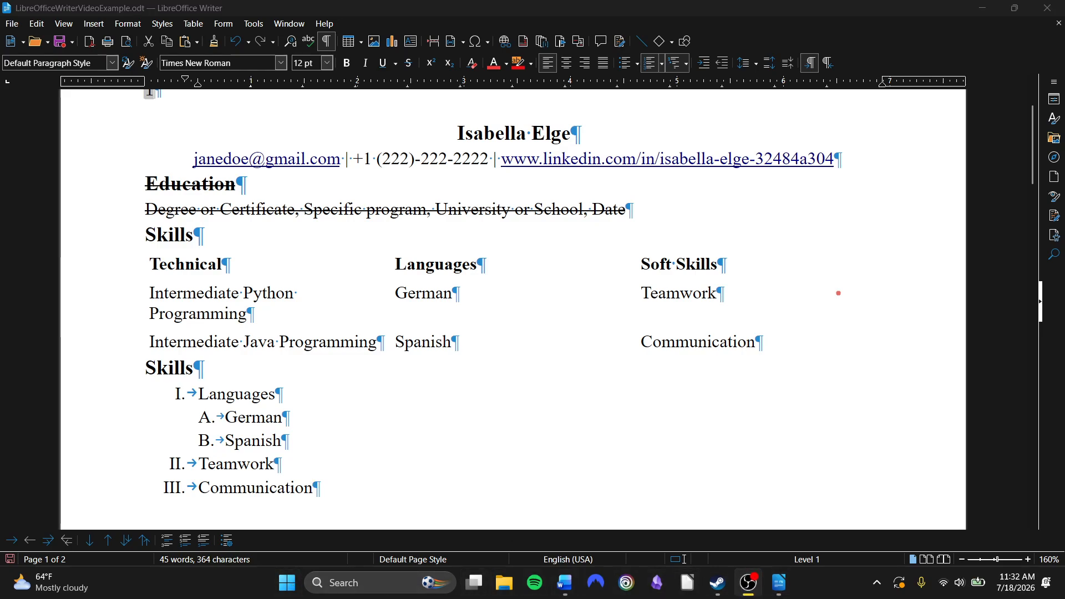